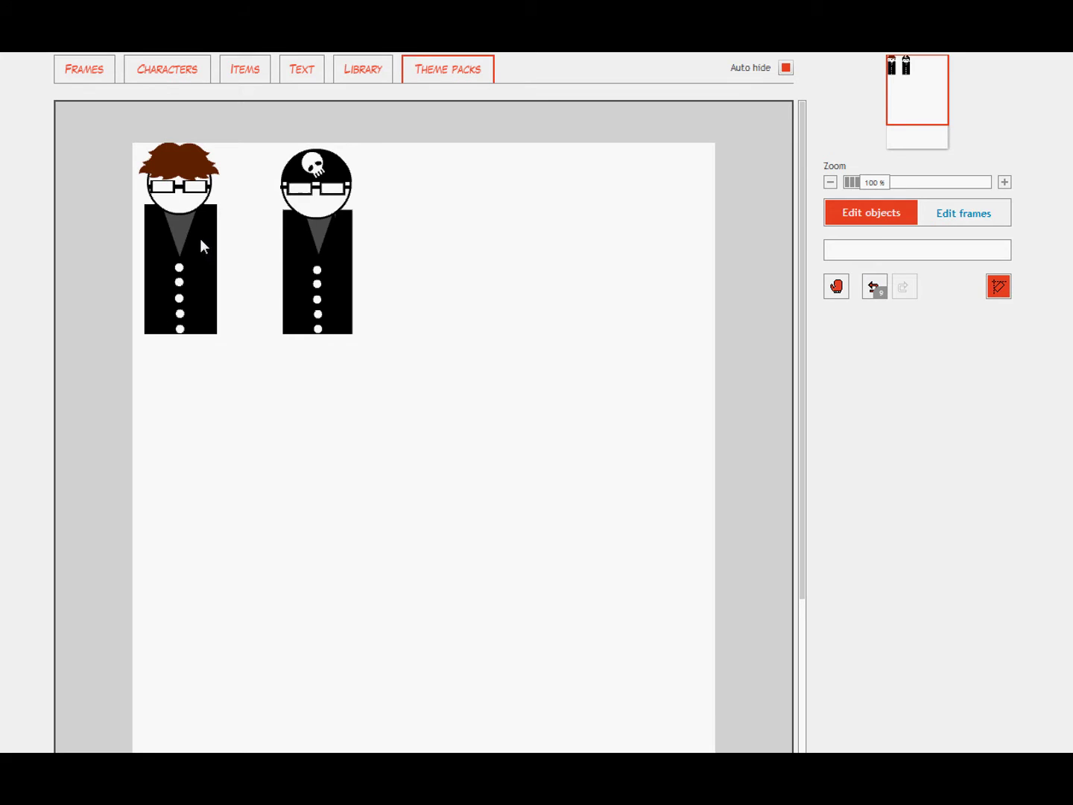
left_click(190, 76)
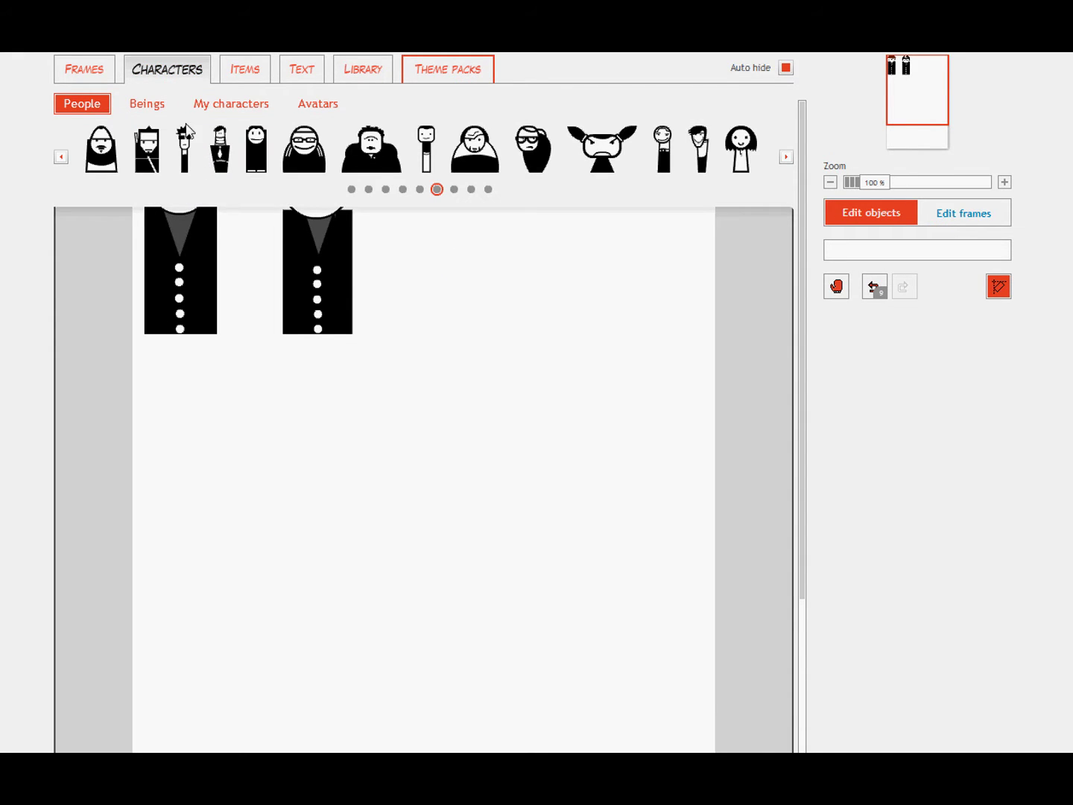
left_click_drag(186, 125, 432, 287)
left_click(442, 282)
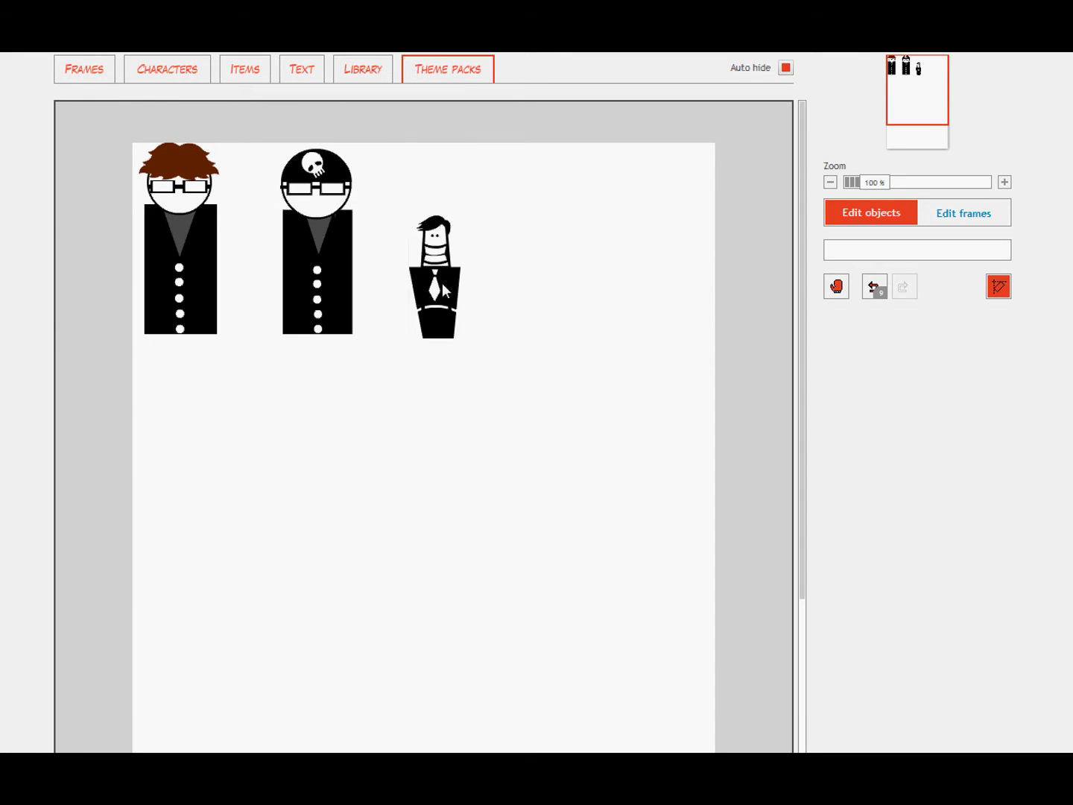
left_click_drag(433, 216, 422, 134)
left_click(287, 276)
left_click(441, 253)
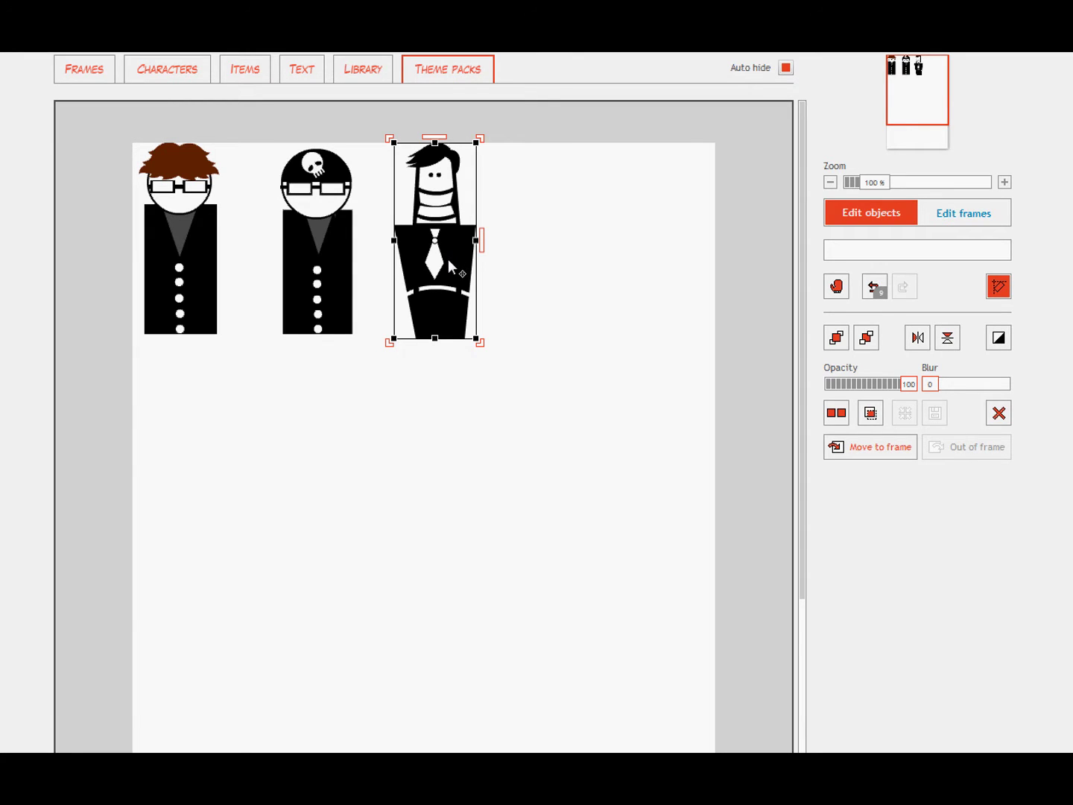
key("Delete")
Step: Select both existing characters together and scale them down proportionally, keeping them in the upper-left corner of the page
left_click(330, 281)
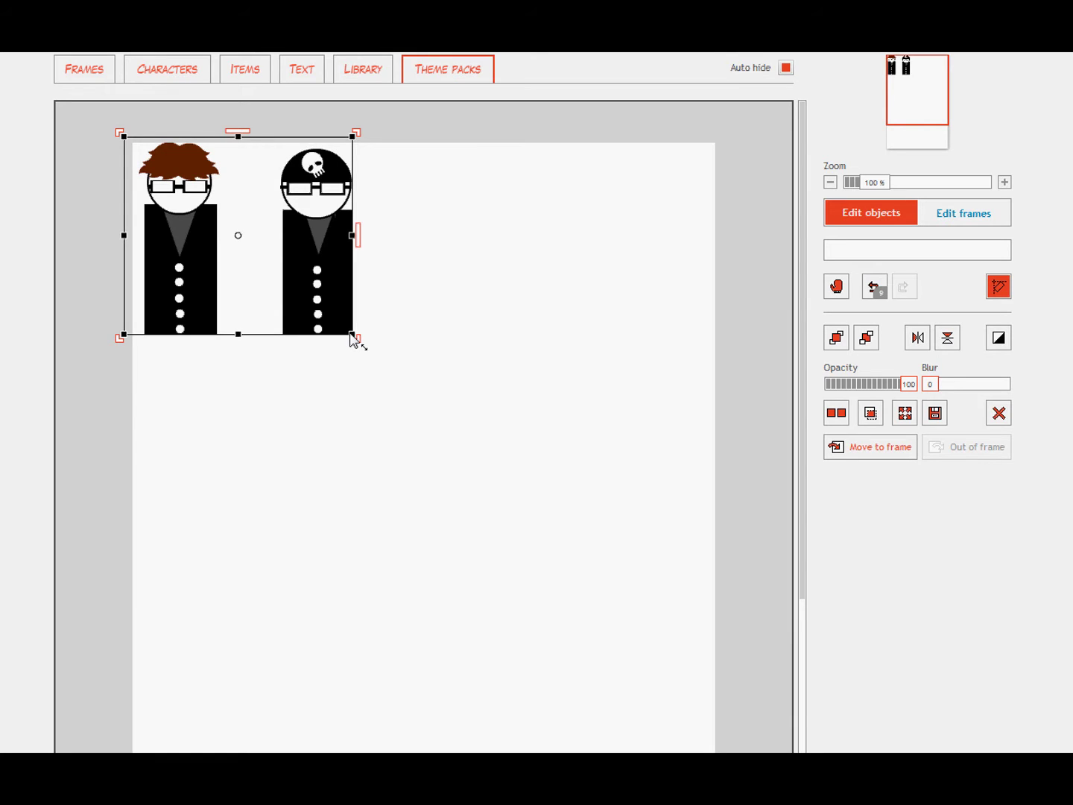
left_click_drag(359, 340, 289, 287)
left_click(343, 247)
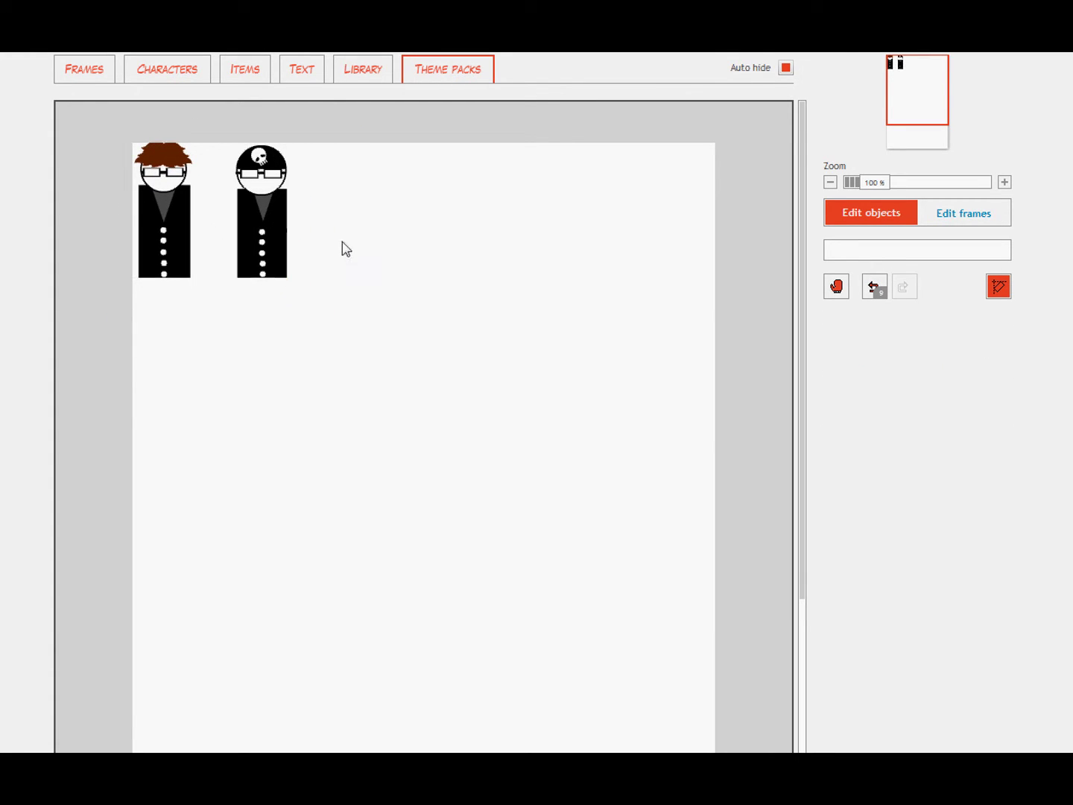
Step: Add a red square shape near the middle of the page and stretch it into a tall rectangle
left_click(254, 74)
left_click(454, 191)
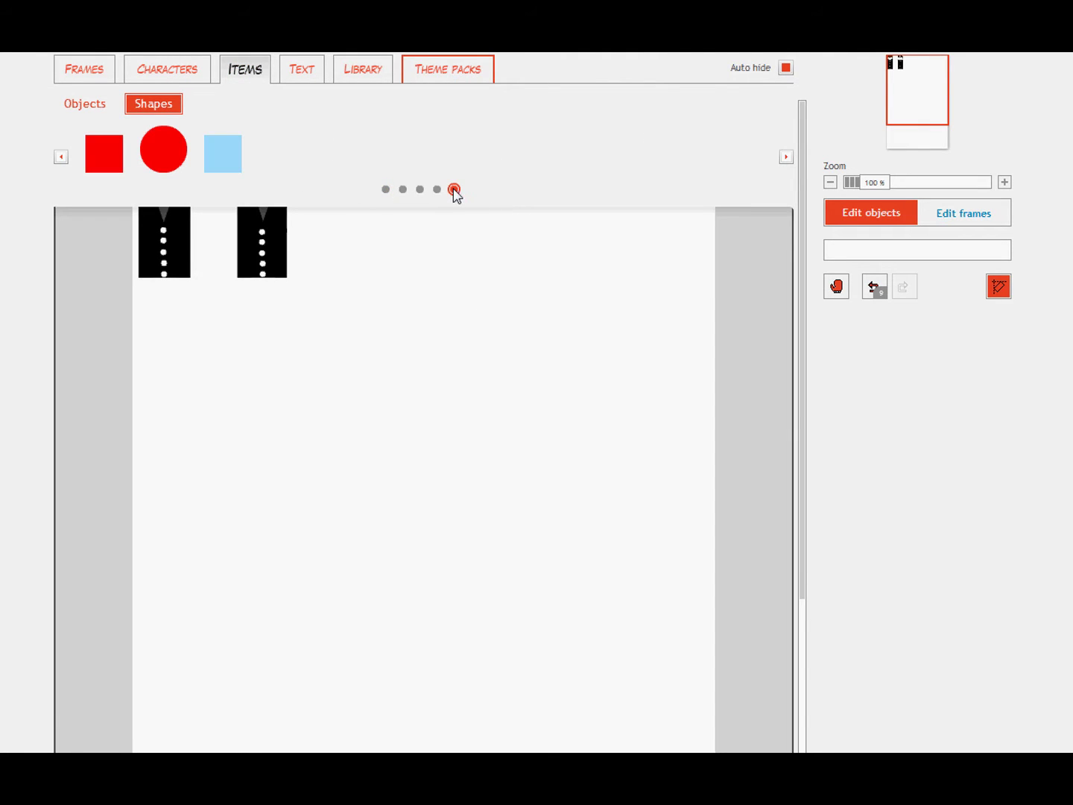
left_click_drag(124, 163, 457, 523)
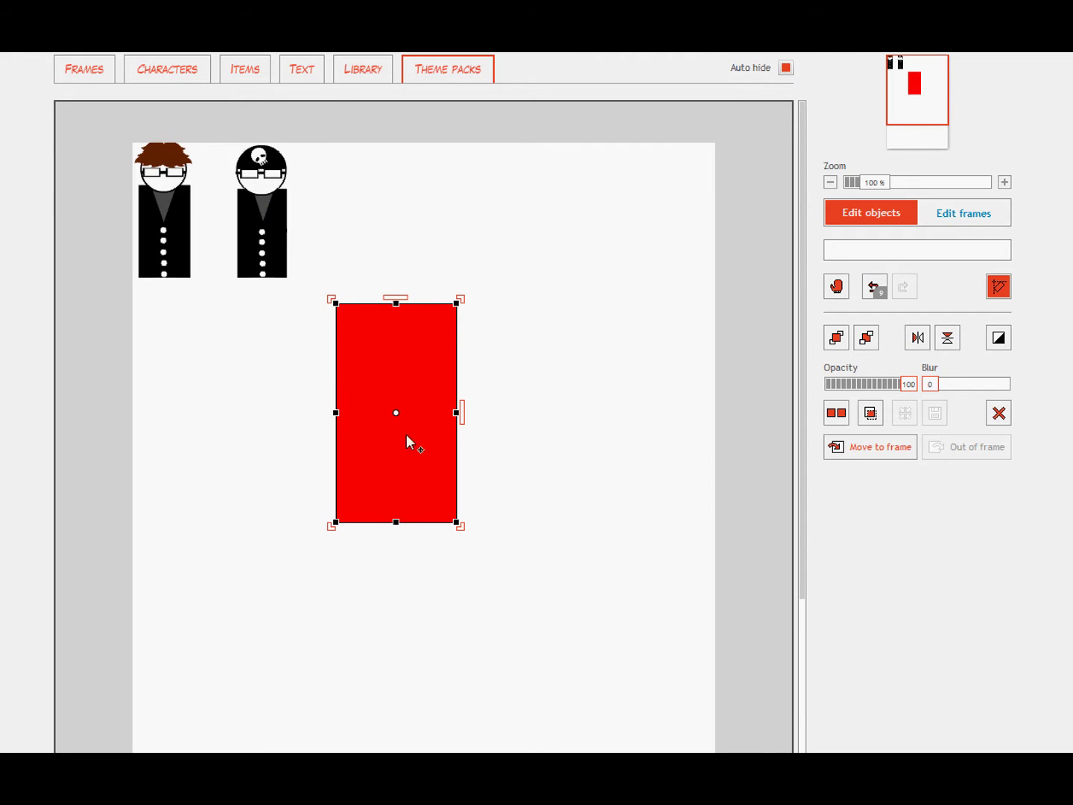
left_click_drag(404, 376, 415, 376)
left_click_drag(467, 412, 477, 413)
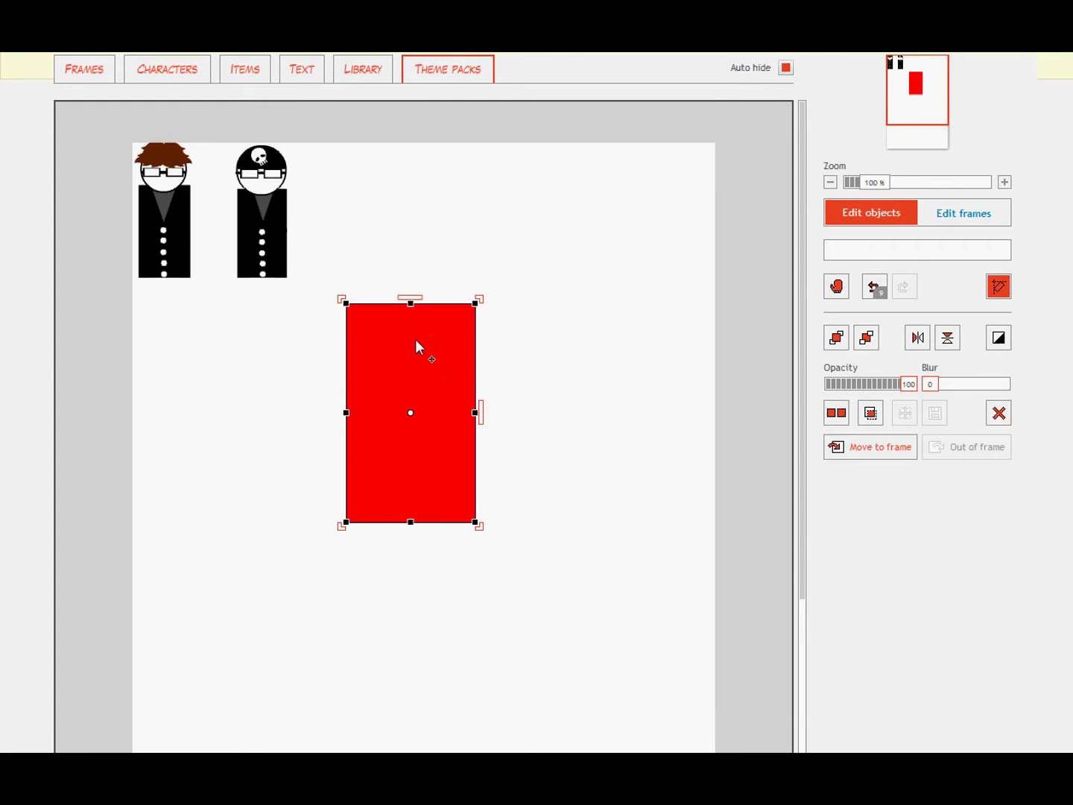
left_click_drag(410, 304, 409, 297)
left_click(305, 140)
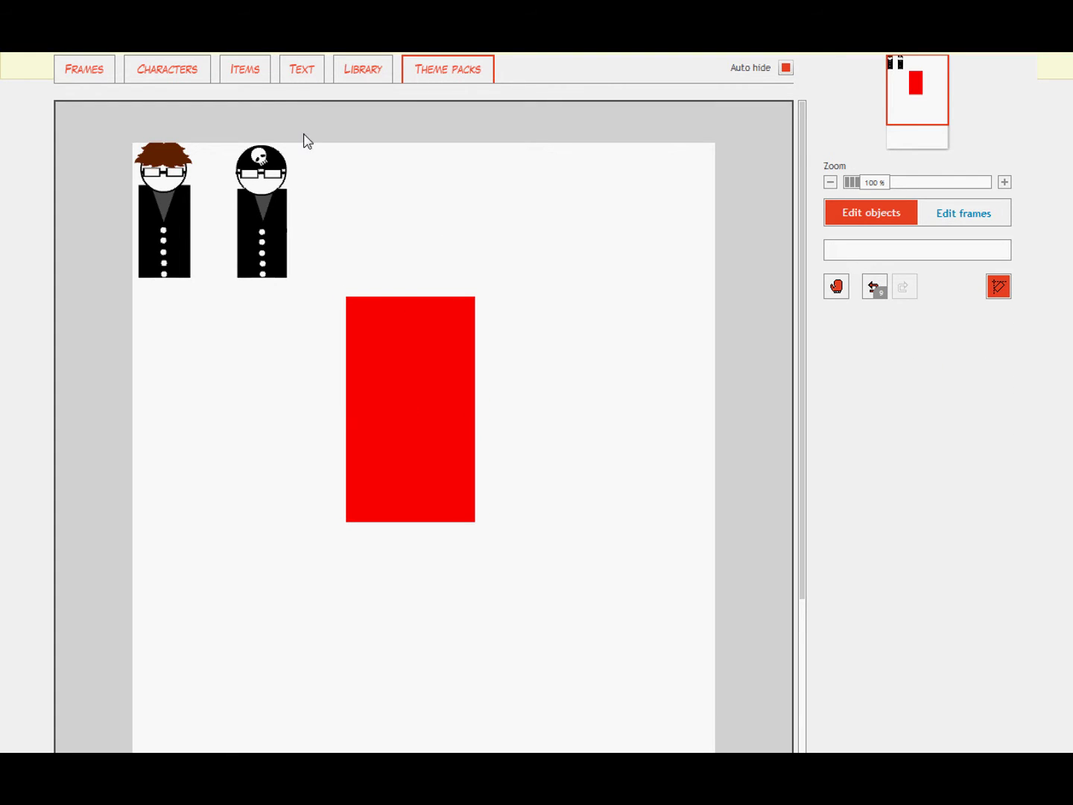
Step: Cover the red rectangle exactly with a black square shape and lower its opacity for a dark red tone
left_click(251, 74)
left_click(385, 190)
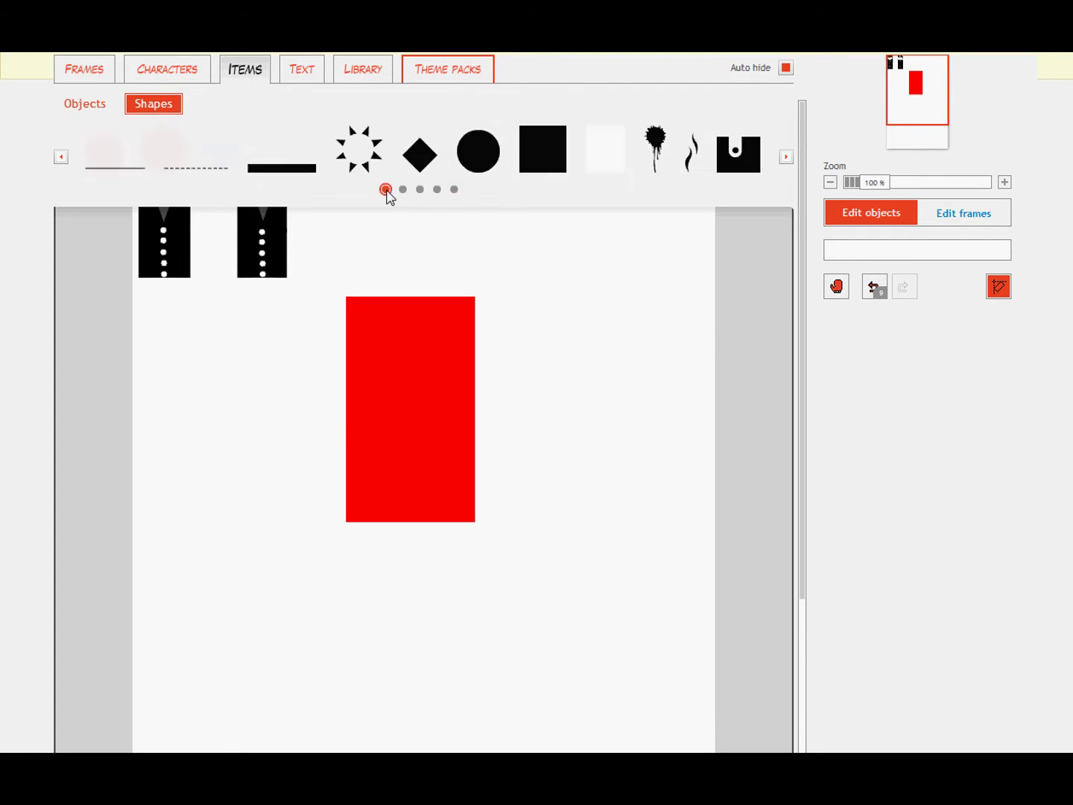
left_click(542, 144)
left_click_drag(395, 376, 479, 525)
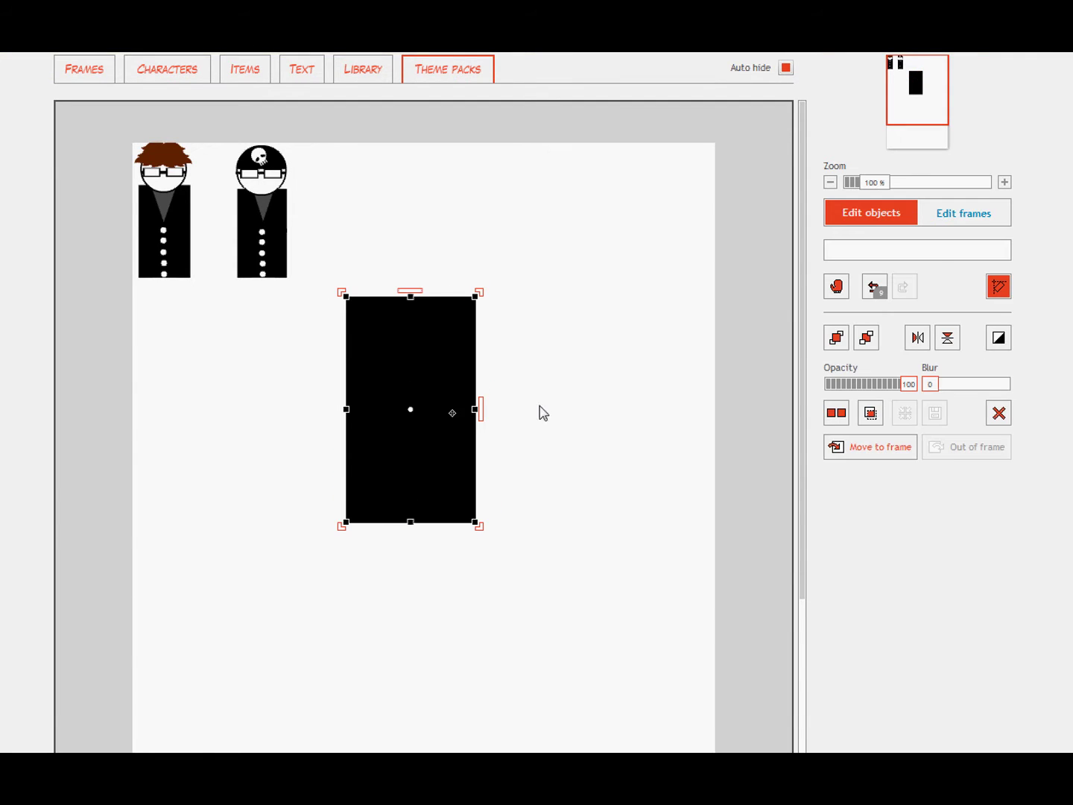
left_click_drag(909, 385, 878, 388)
left_click(700, 363)
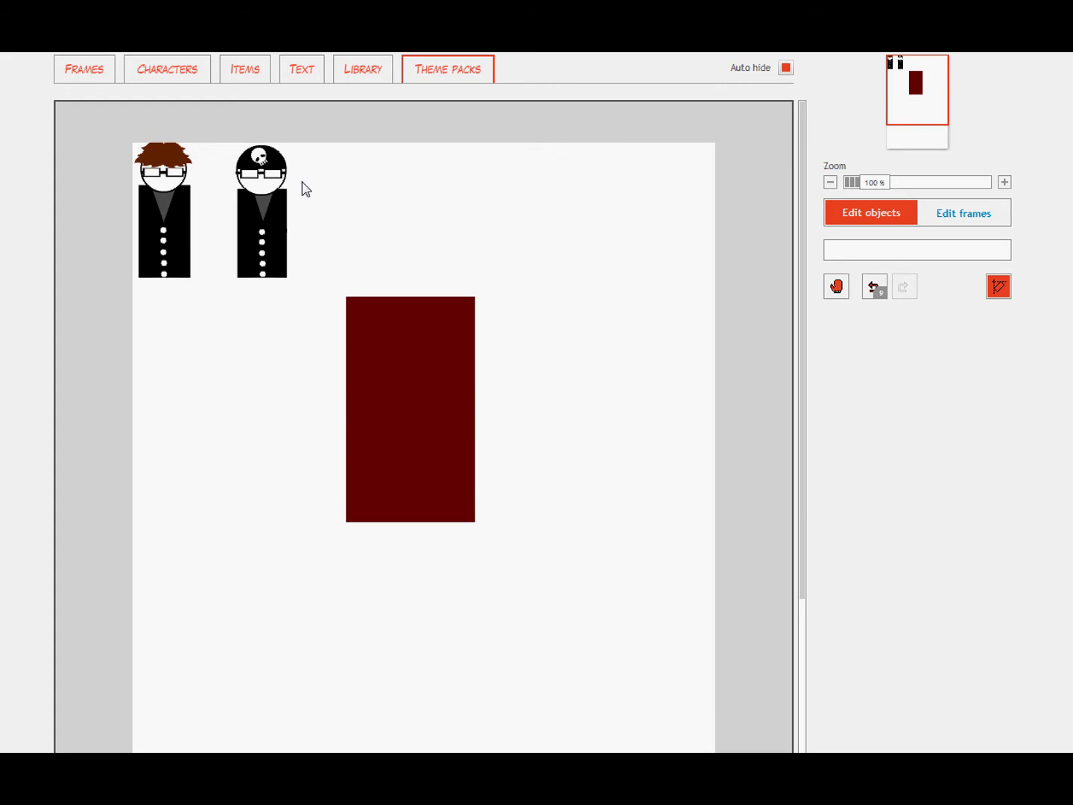
Step: Add a smaller black rectangle centred inside the dark red rectangle, leaving a red border all around
left_click(247, 74)
left_click_drag(524, 175, 458, 496)
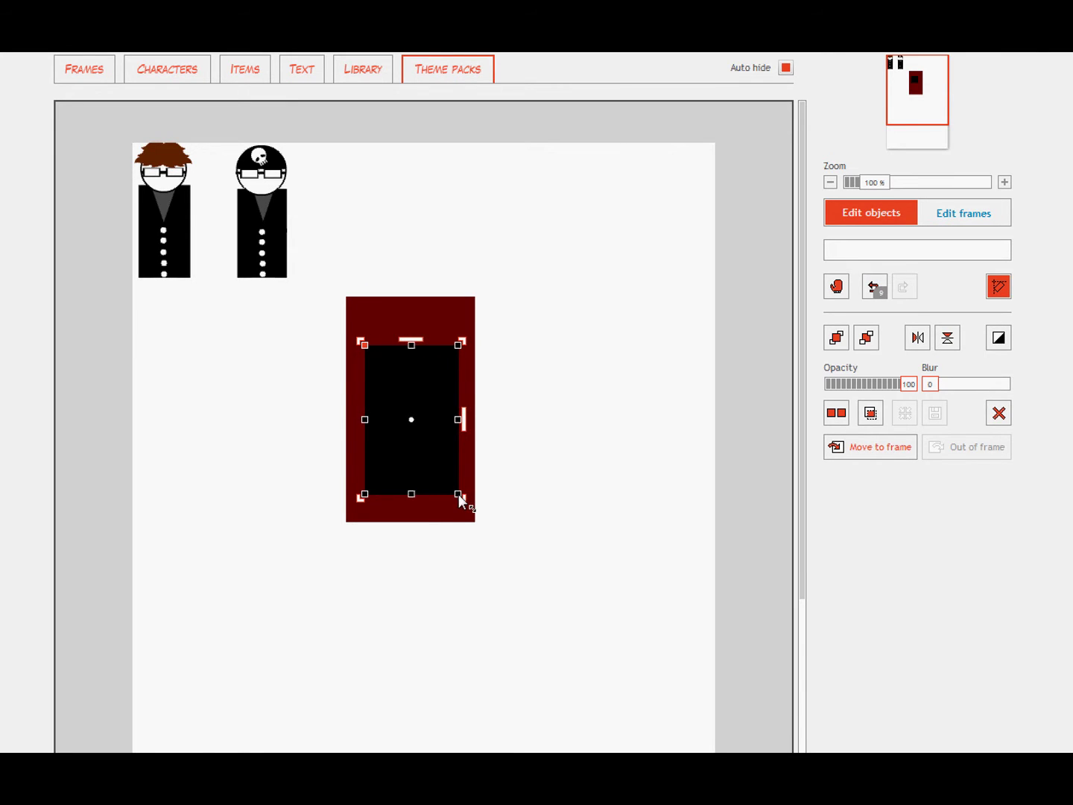
left_click_drag(419, 455, 418, 447)
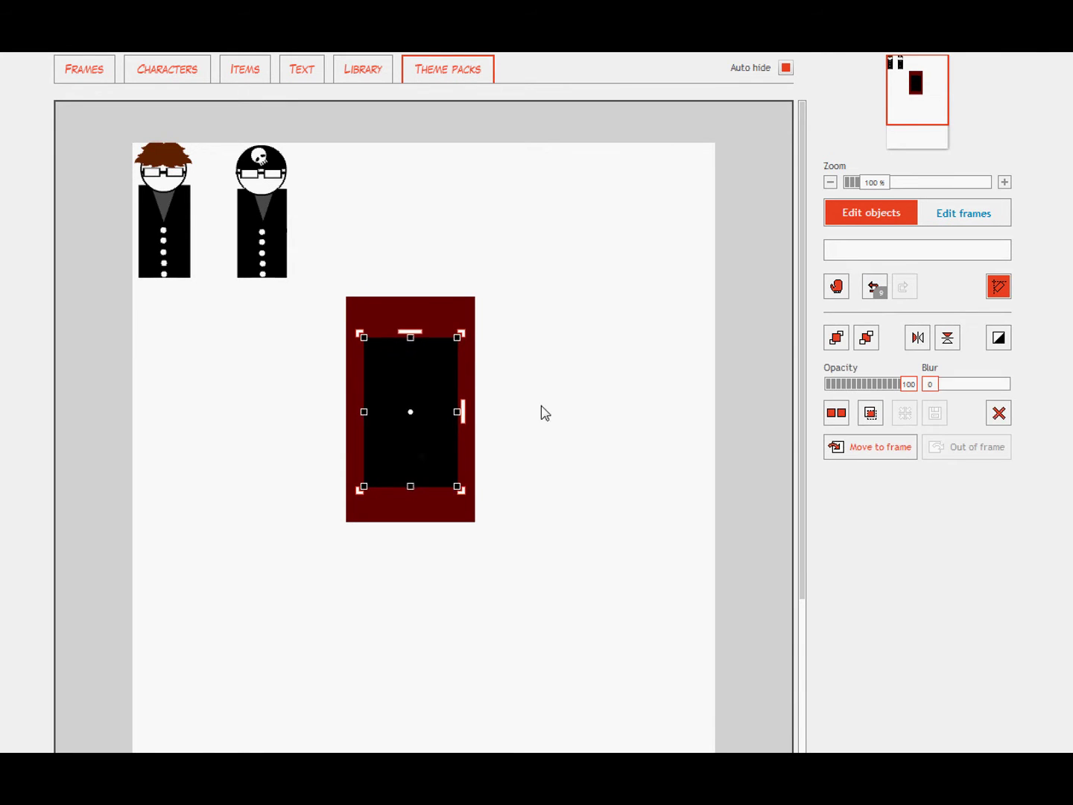
left_click(541, 405)
Step: Add a small black circle at the centre of the inner black rectangle and use it as a mask to cut a round hole
left_click(246, 69)
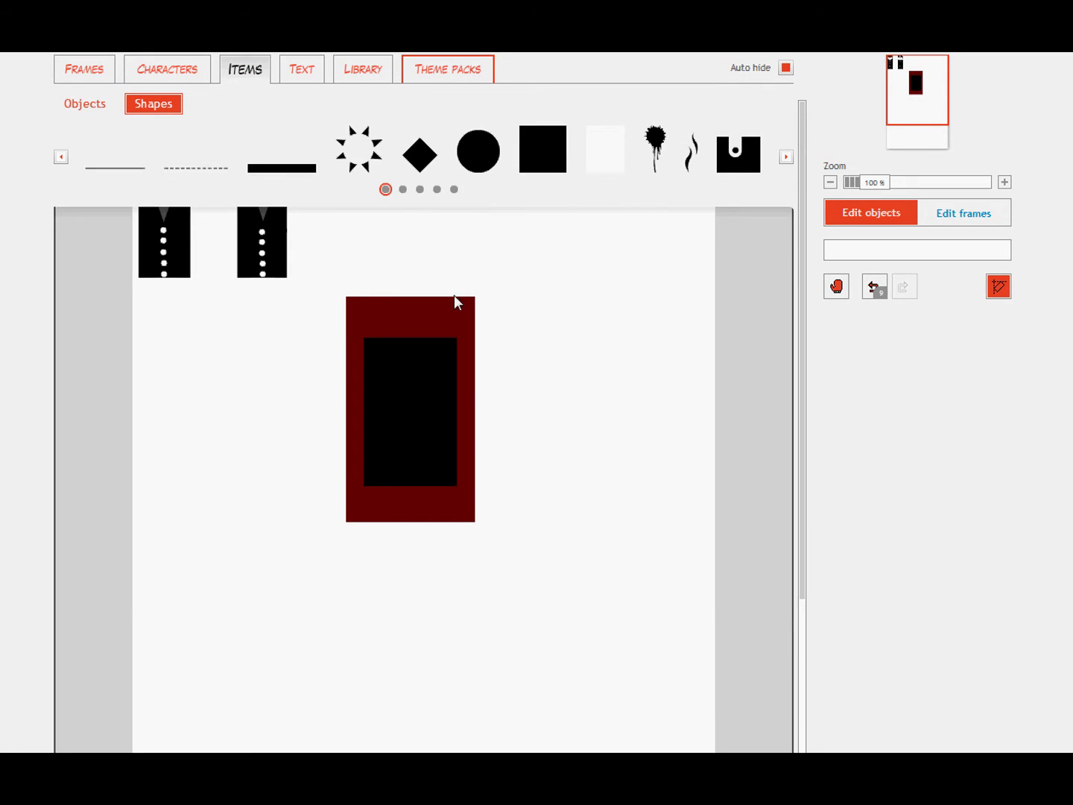
left_click(414, 409)
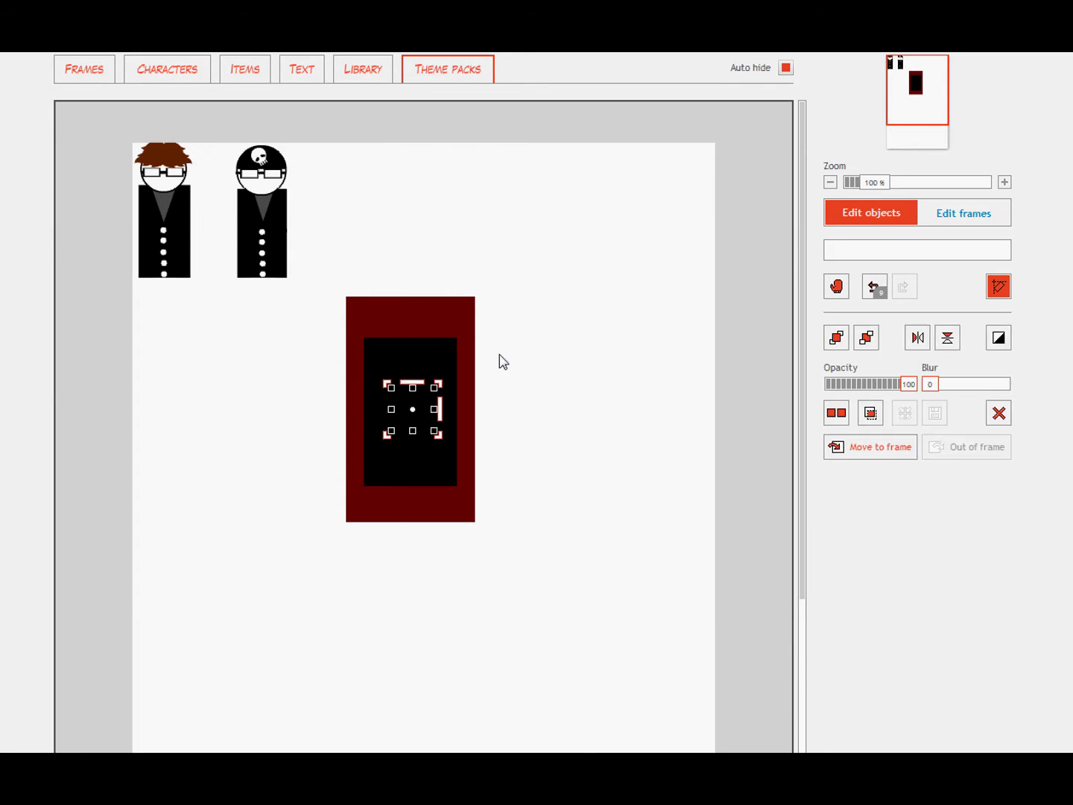
left_click(414, 405)
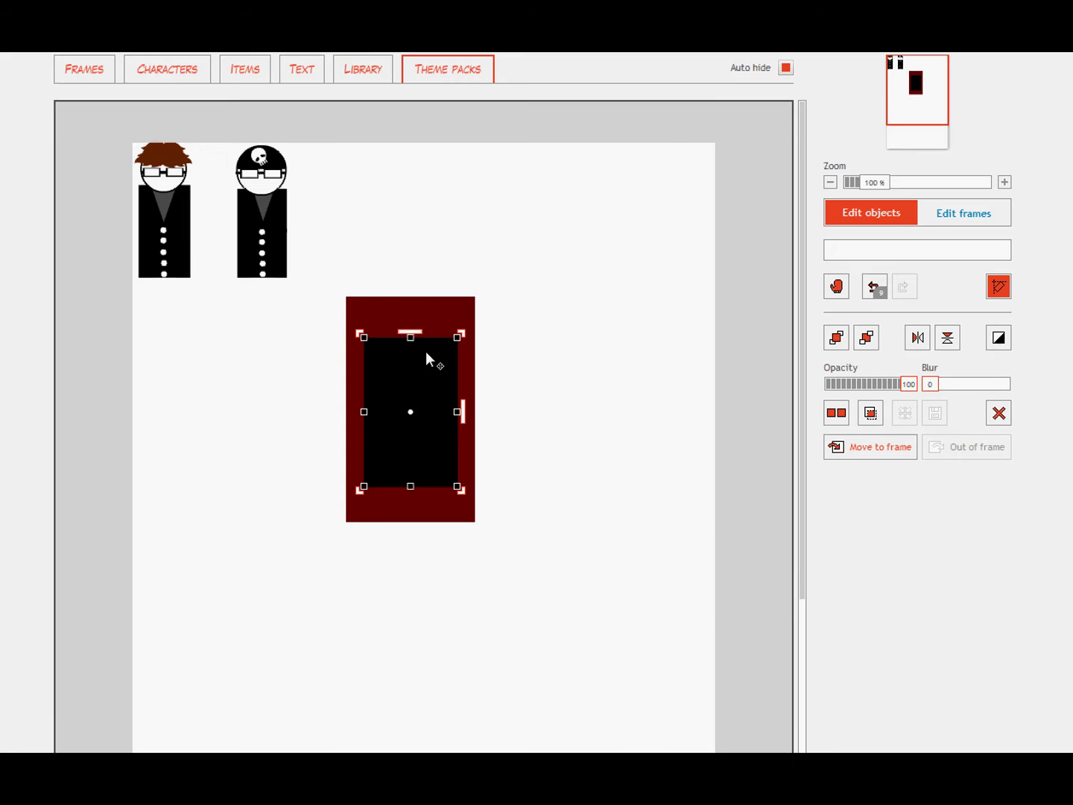
left_click(871, 412)
left_click(409, 401)
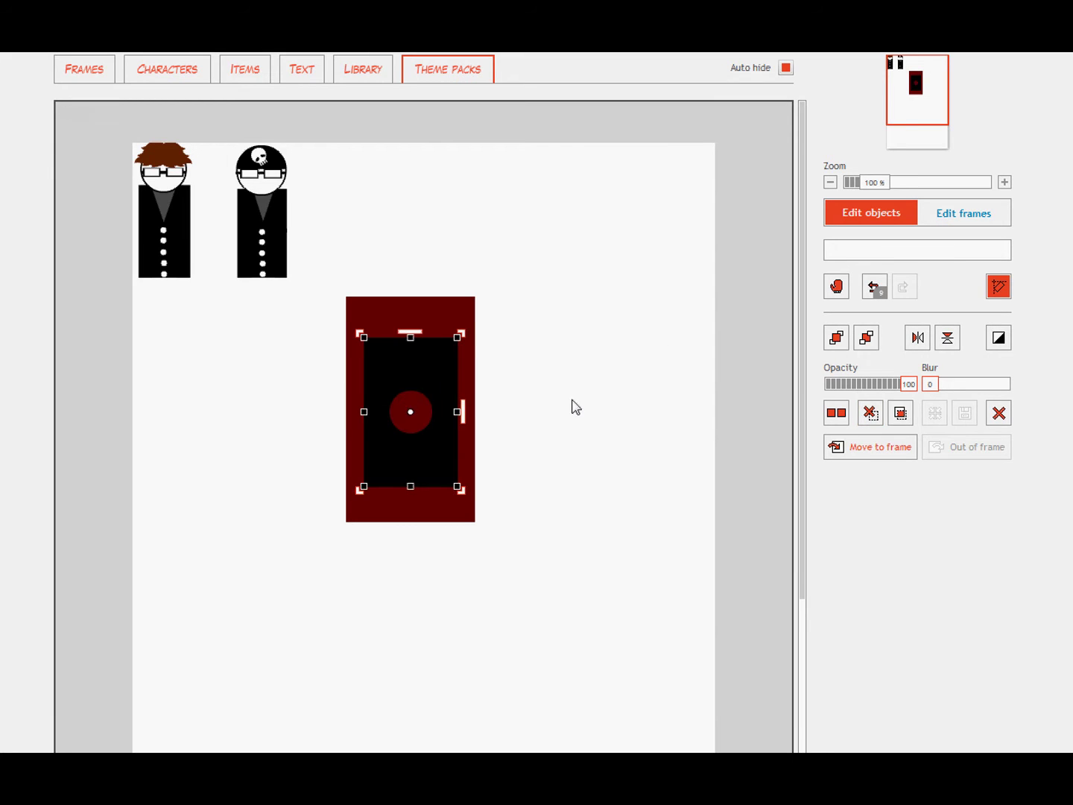
Step: Set the masked inner rectangle's opacity to 39 and its blur to 10, keeping it centred on the dark red rectangle
mouse_move(910, 394)
left_mouse_down()
mouse_move(864, 390)
mouse_move(947, 393)
left_mouse_up()
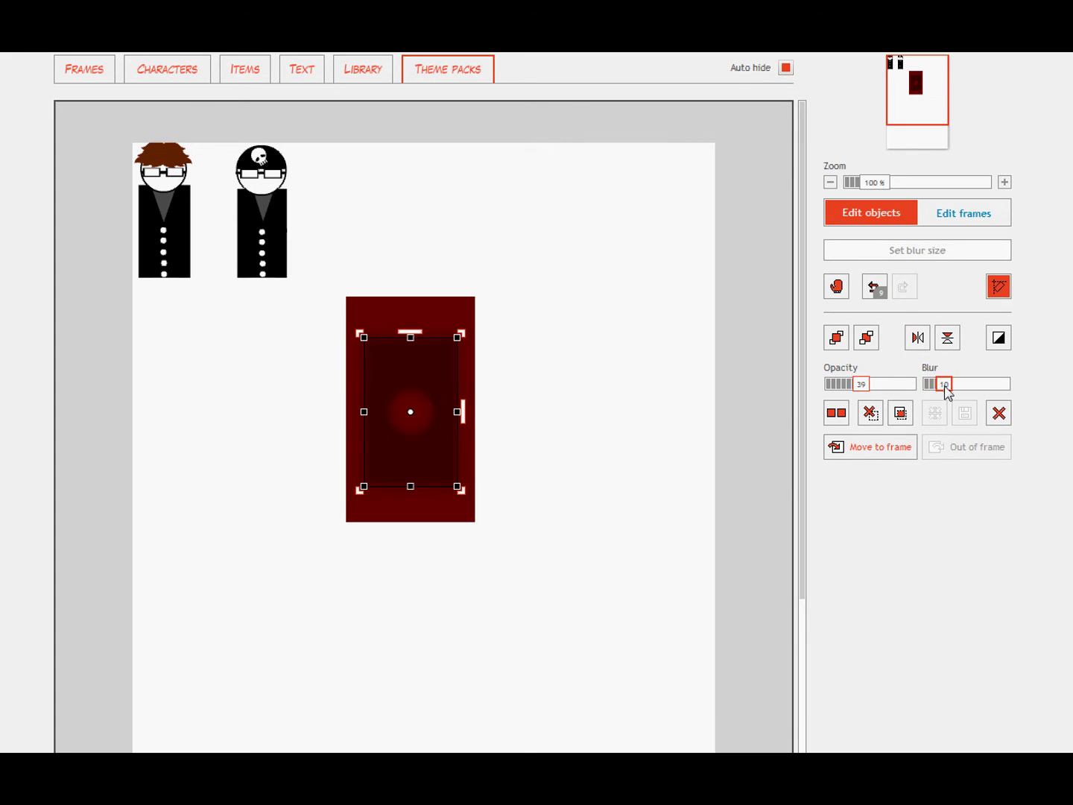
left_click(690, 400)
left_click(438, 373)
left_click(528, 381)
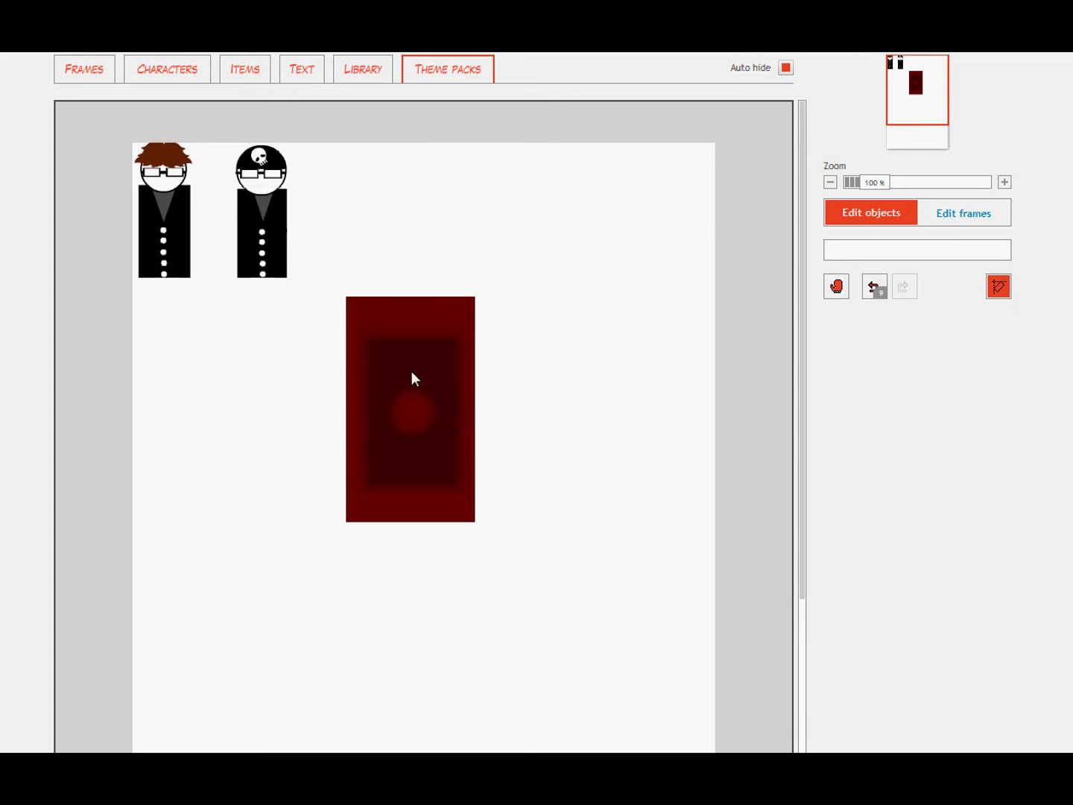
left_click(412, 377)
left_click(534, 378)
Step: Add a light blue square stretched into a full-height strip along the rectangle's left edge, and place a copy along the right edge
left_click(243, 74)
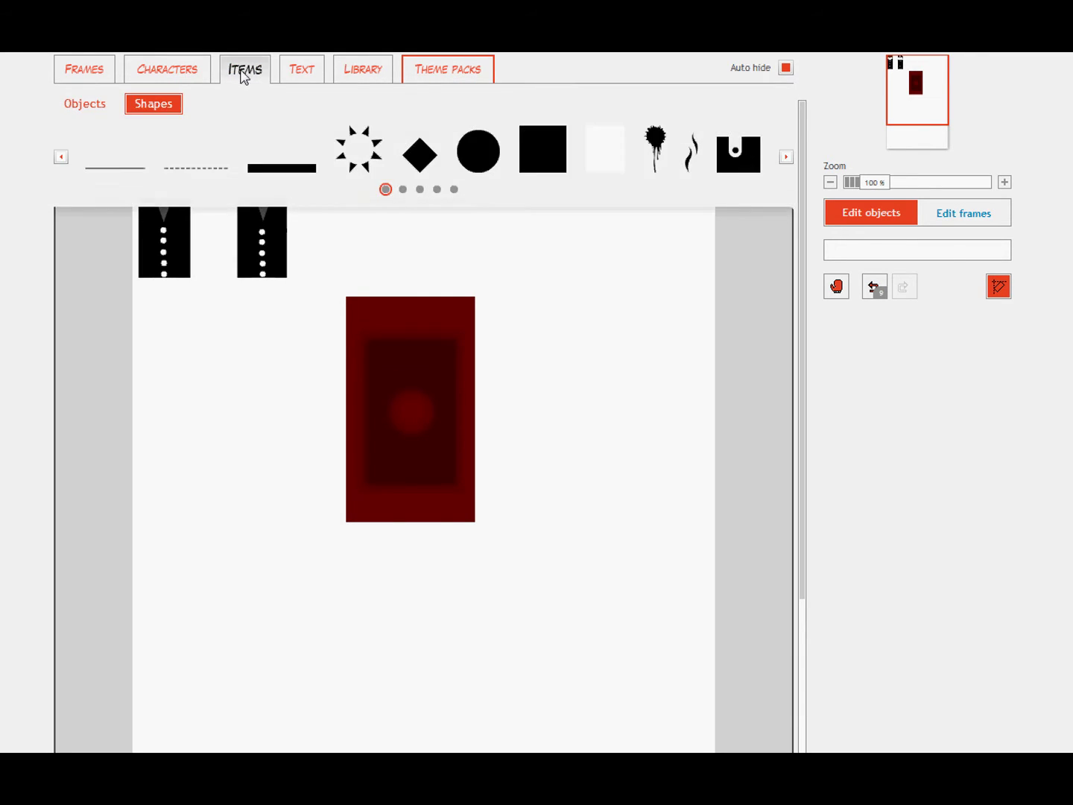
left_click(438, 189)
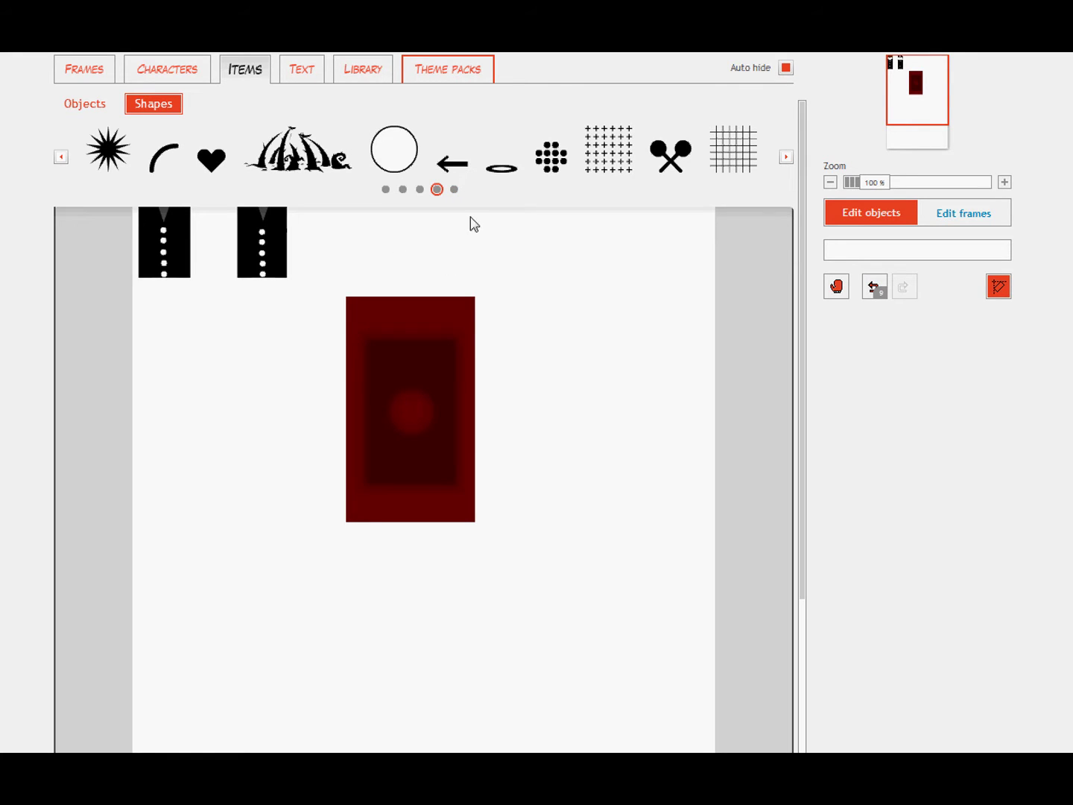
left_click(455, 190)
left_click_drag(211, 149, 380, 525)
left_click(365, 328)
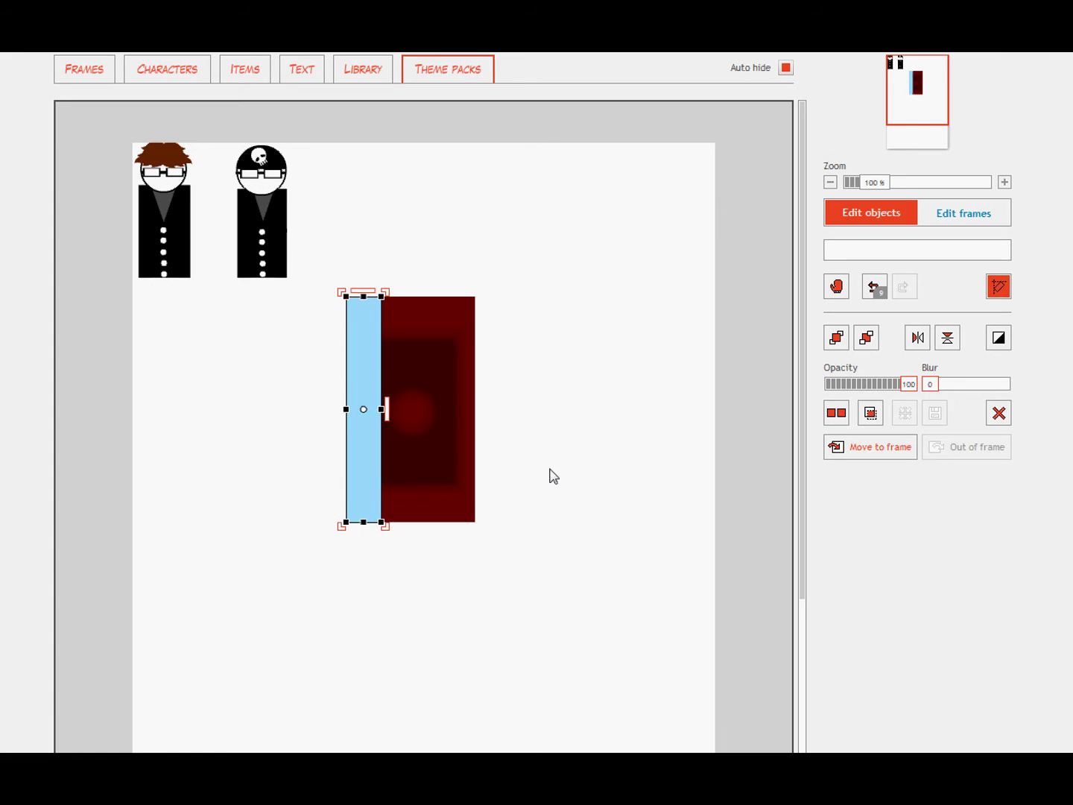
left_click_drag(371, 449, 465, 426)
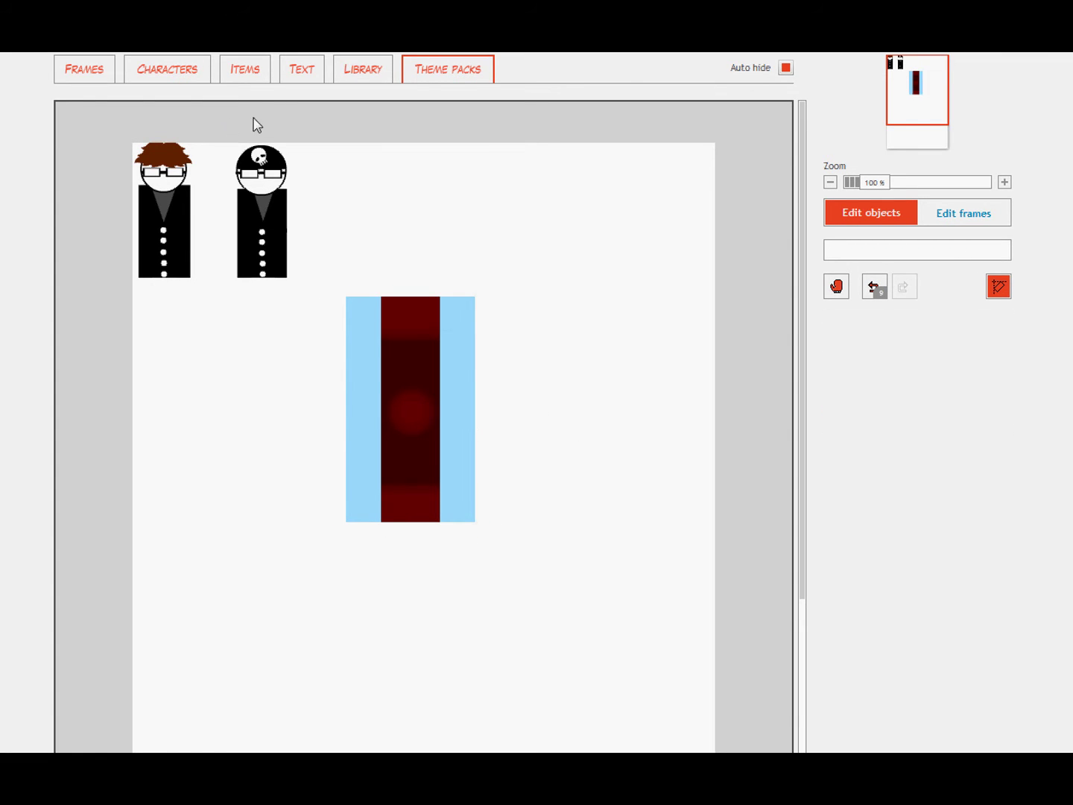
Step: Darken both light blue strips by covering the left one with a black rectangle at 72 opacity and duplicating it over the right one
left_click(245, 69)
left_click(382, 189)
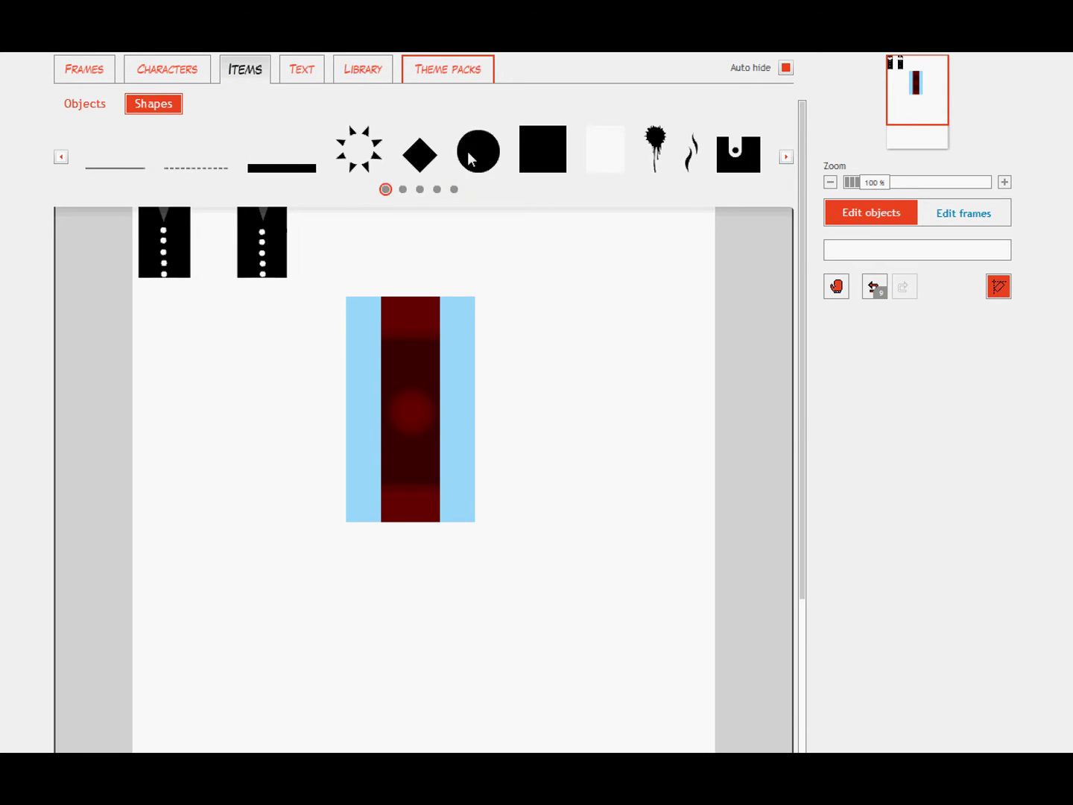
left_click_drag(540, 149, 381, 521)
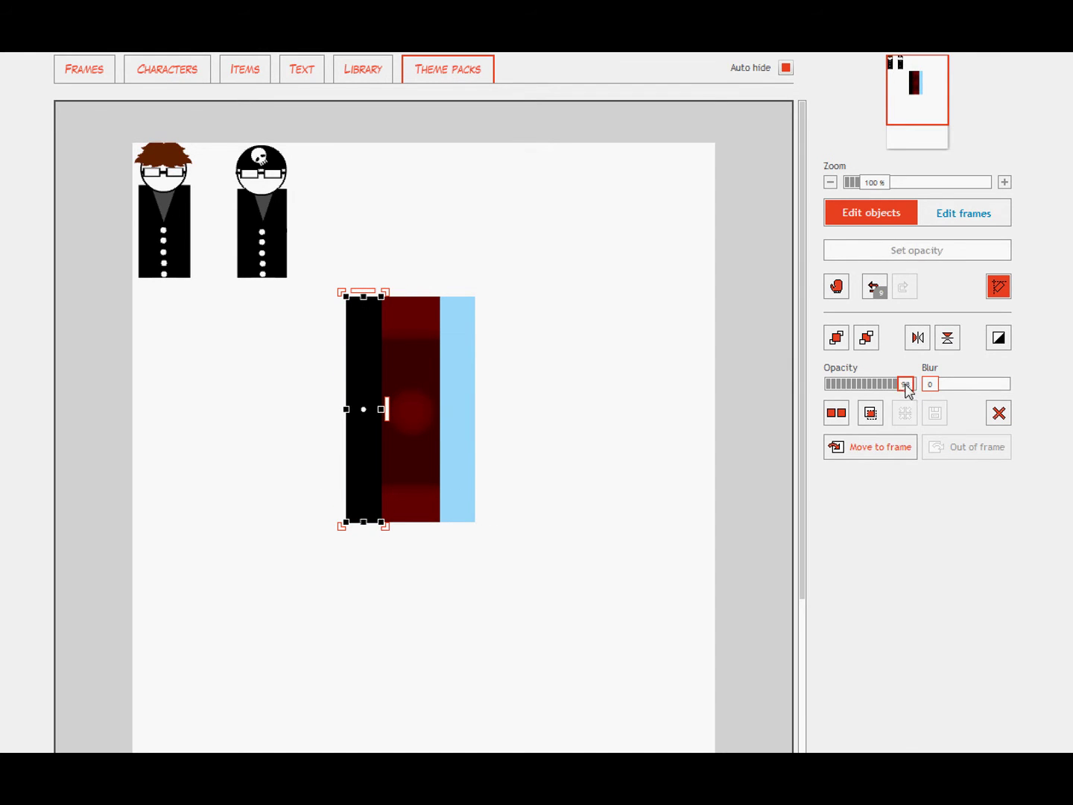
mouse_move(905, 384)
left_mouse_down()
mouse_move(861, 384)
mouse_move(887, 391)
left_mouse_up()
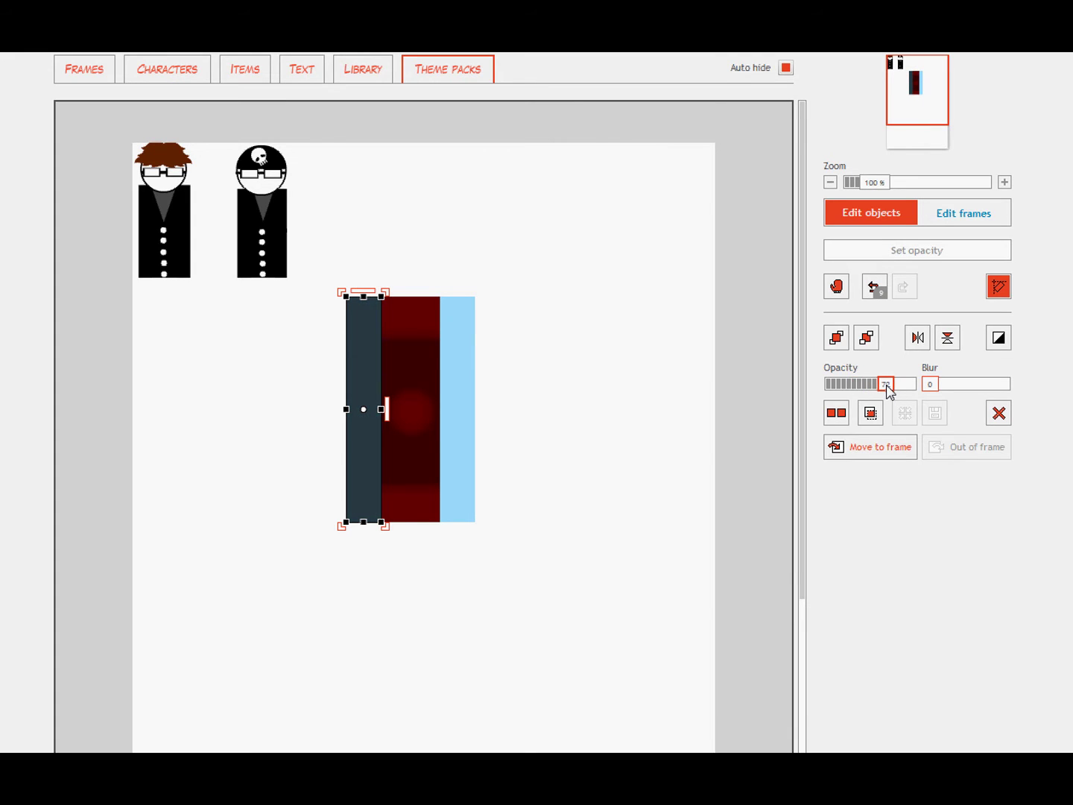
left_click(361, 366)
left_click(836, 412)
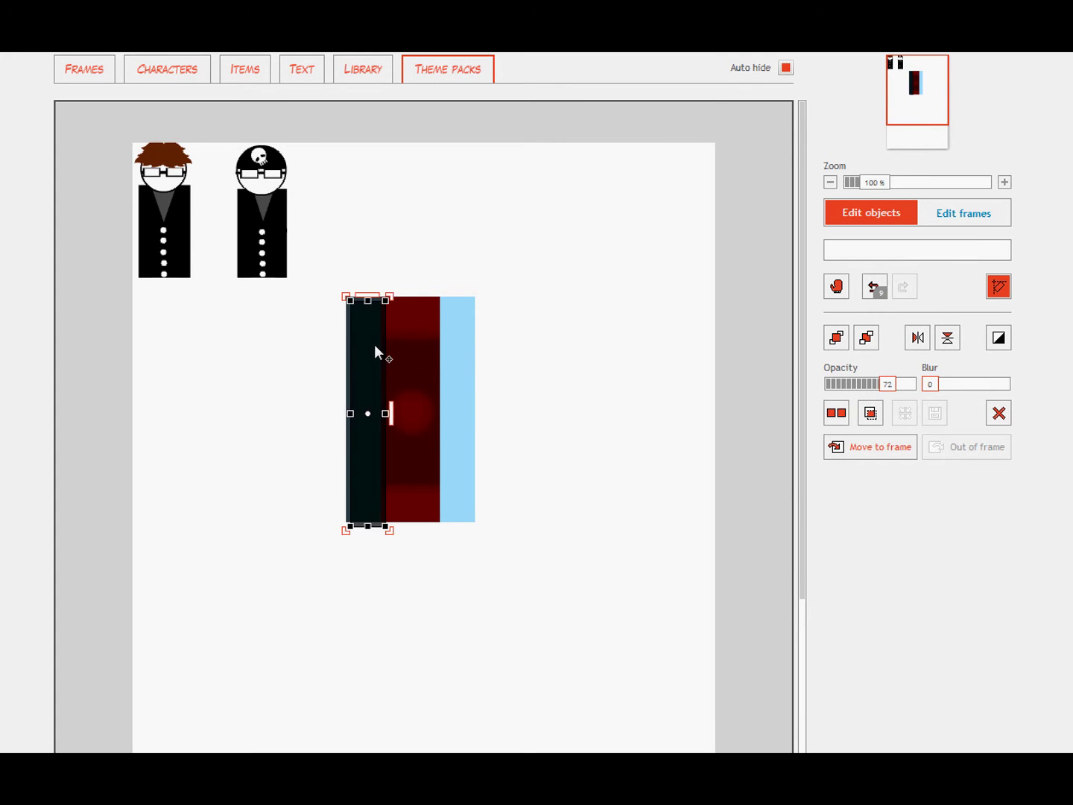
left_click_drag(375, 346, 467, 346)
left_click(532, 348)
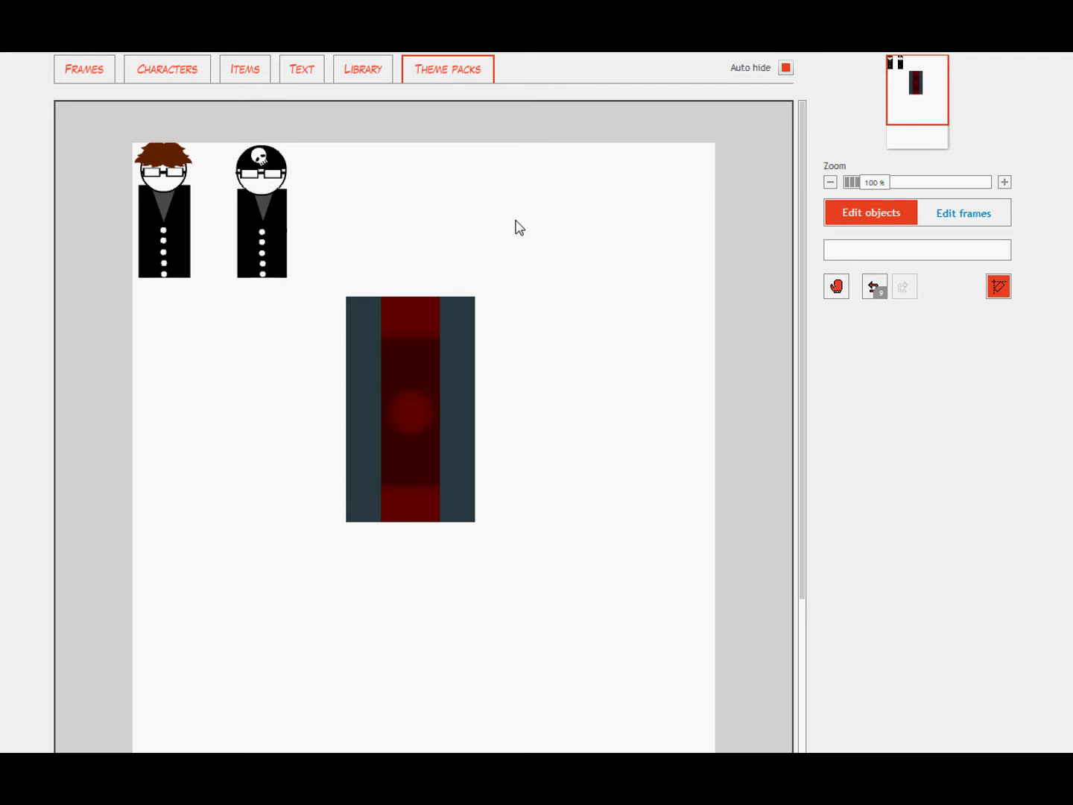
Step: Add a thick black line shape across the upper part of the dark red area, slightly overlapping both side strips
left_click(259, 75)
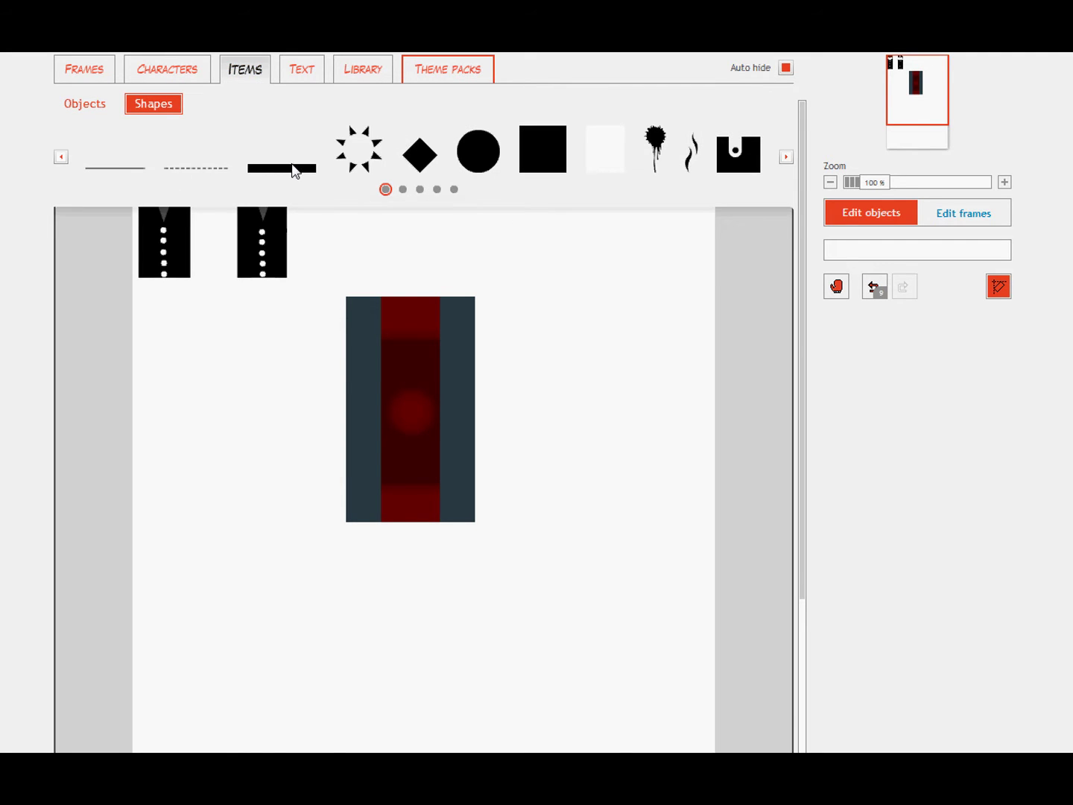
left_click_drag(294, 172, 406, 309)
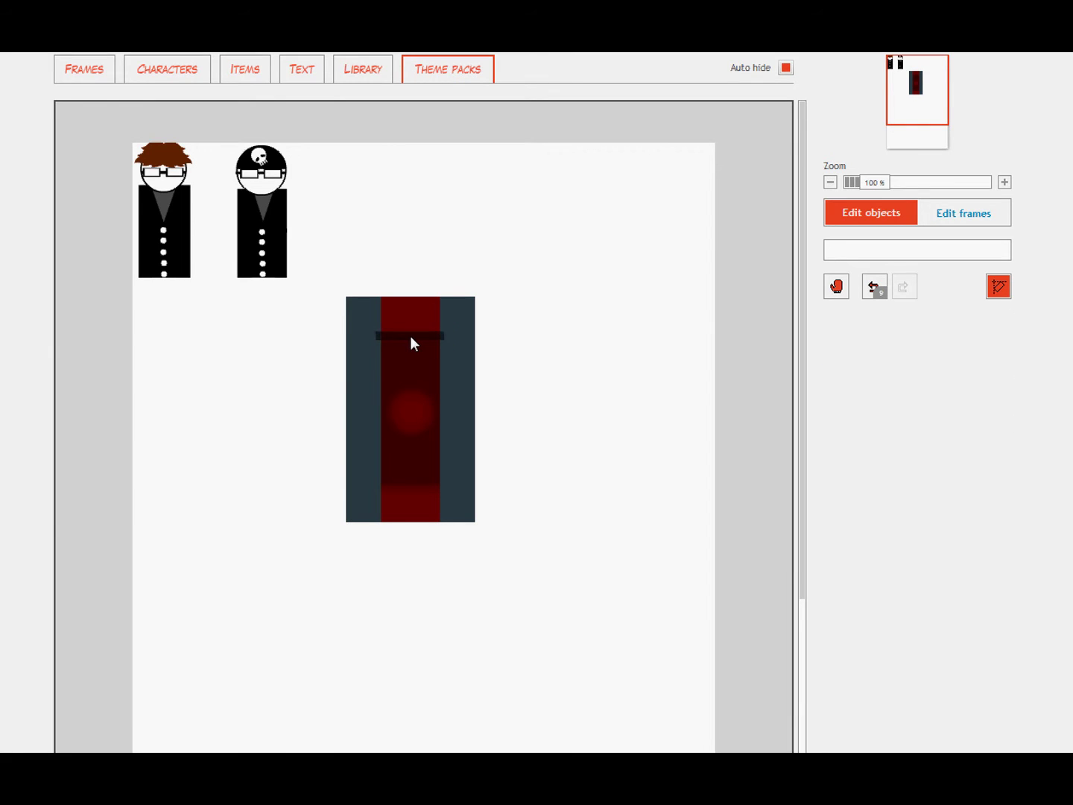
left_click(409, 335)
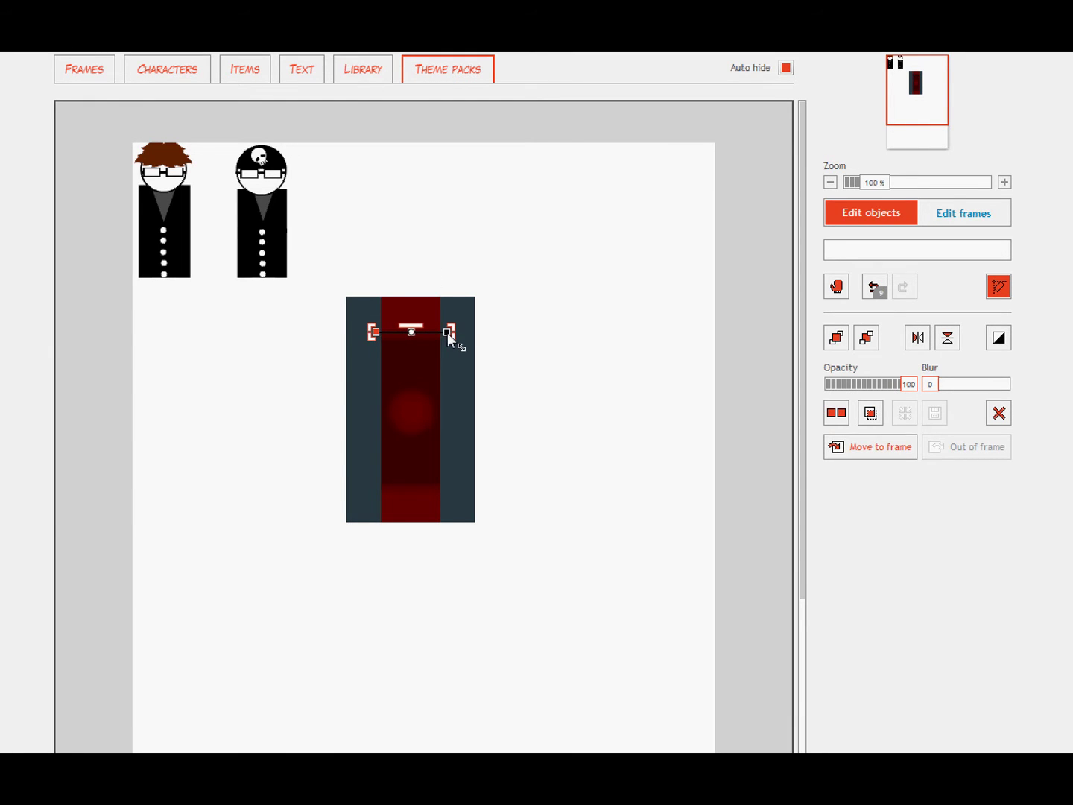
left_click(521, 325)
left_click(423, 337)
left_click(418, 334)
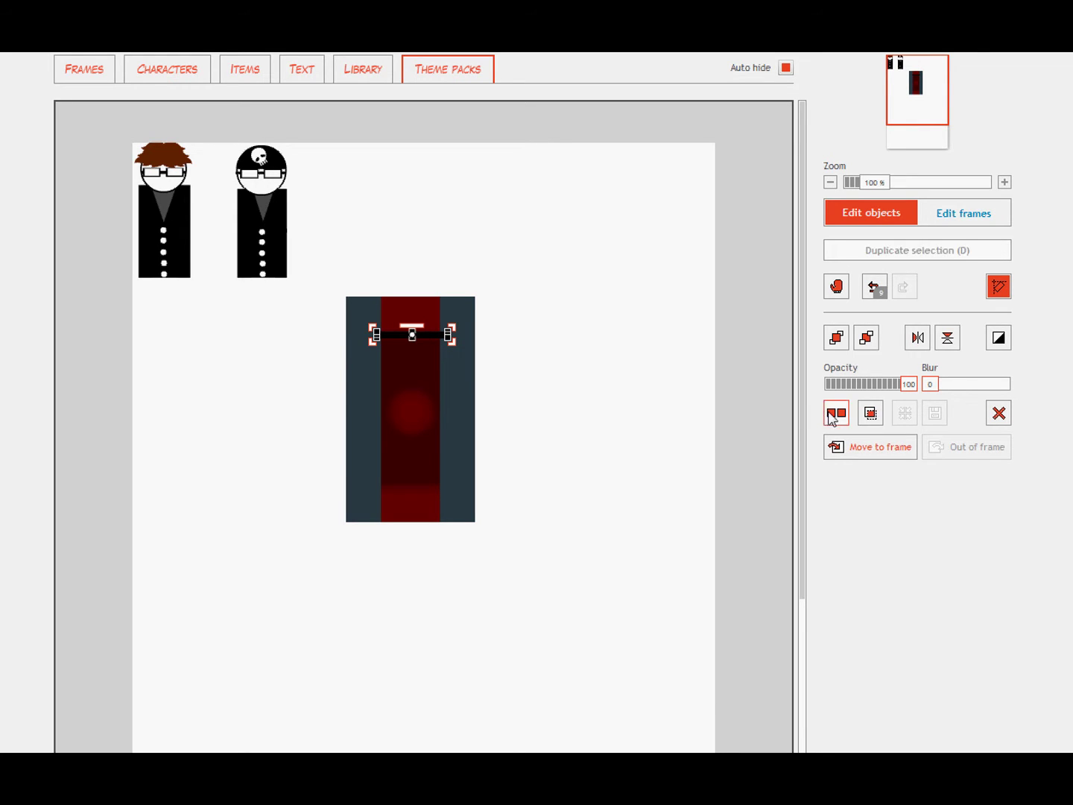
Step: Duplicate the black bar and place the copy a short distance directly below it, aligned at the sides
left_click(835, 413)
left_click(576, 373)
left_click_drag(423, 341, 419, 358)
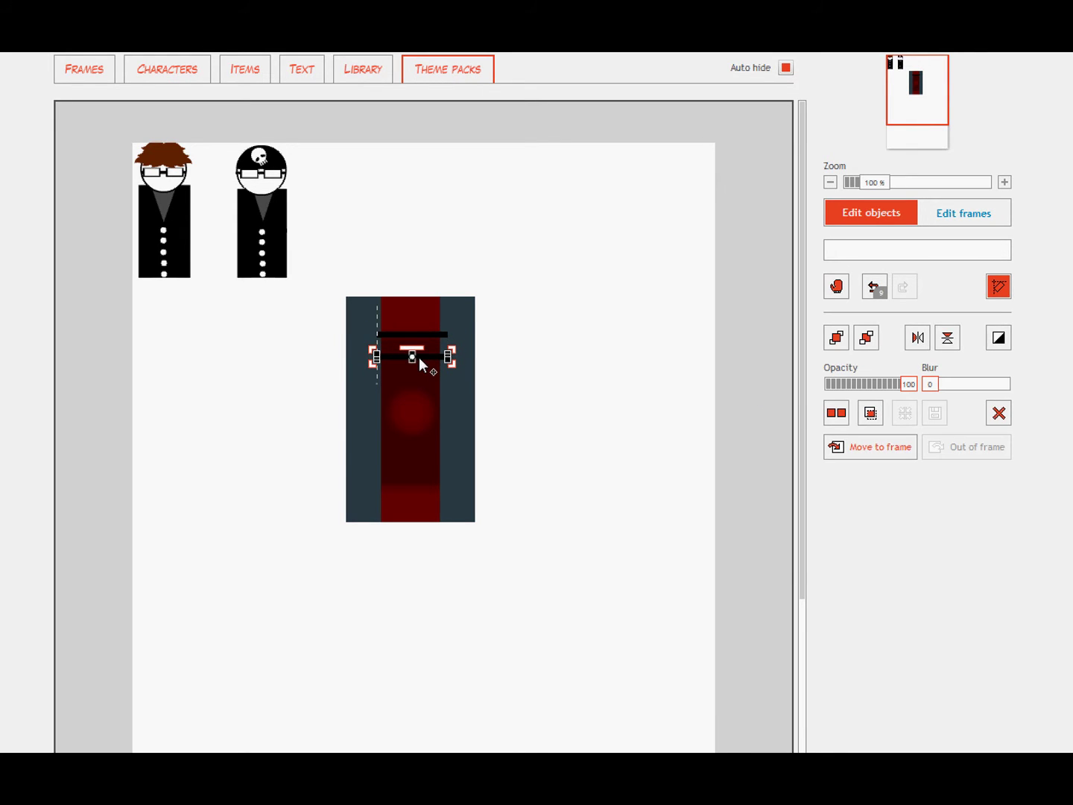
left_click(419, 357)
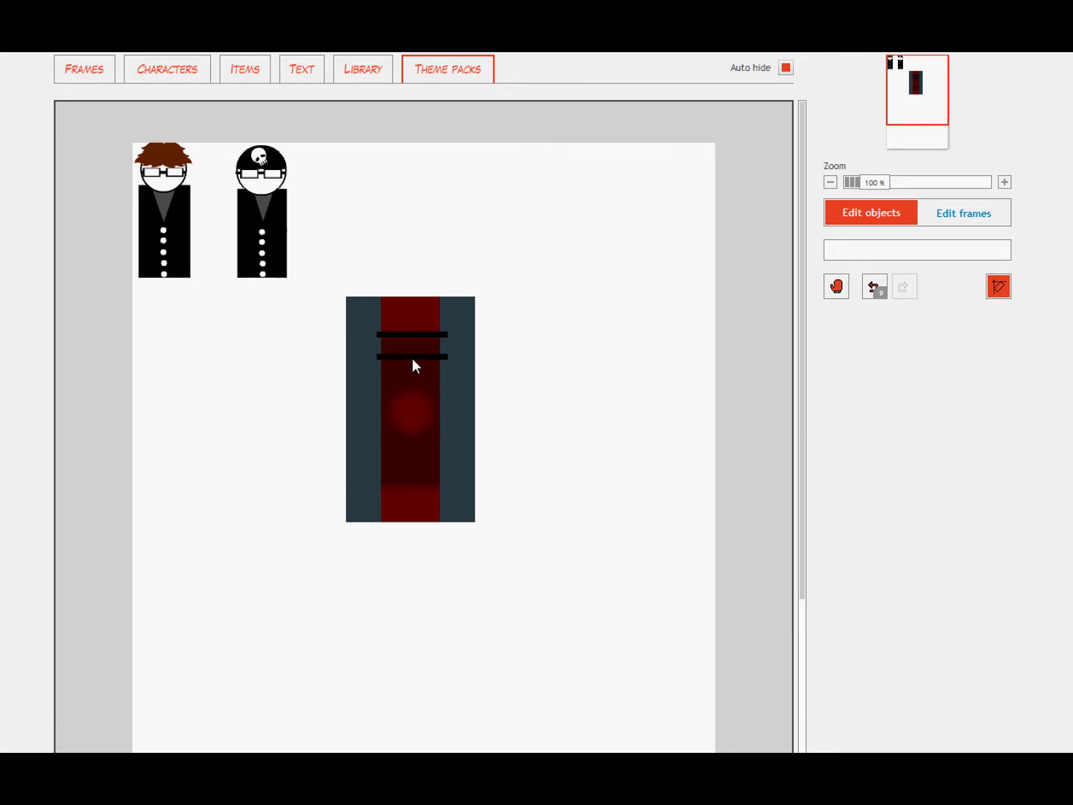
Step: Add two more copies of the black bar below the existing pair, evenly spaced and aligned at the sides
left_click(416, 370)
left_click(421, 362)
left_click_drag(421, 362, 410, 403)
left_click(595, 425)
left_click(415, 387)
Step: Select the whole torso with its bars and move it to the page's left edge below the existing characters
left_click(508, 307)
left_click_drag(511, 305, 326, 514)
left_click_drag(362, 431, 216, 460)
left_click(395, 440)
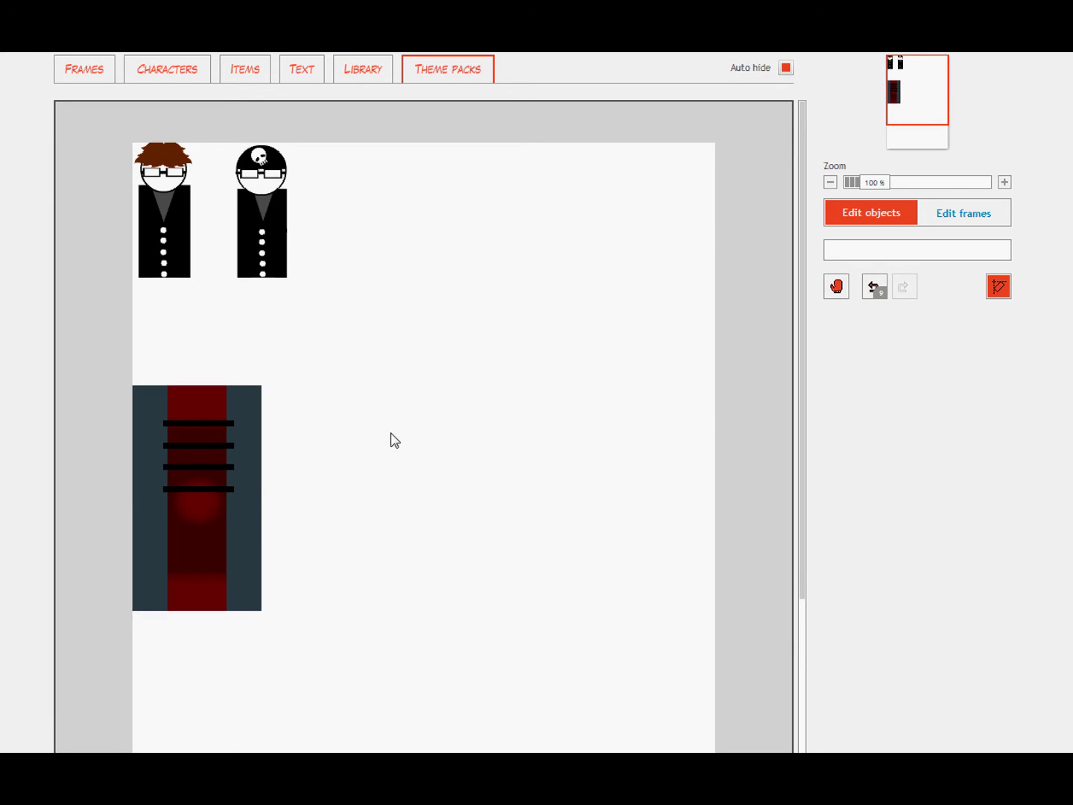
Step: Add a black circle outline for the head in the empty area beside the torso, enlarged to roughly the torso's width
left_click(251, 74)
left_click(454, 189)
left_click(438, 189)
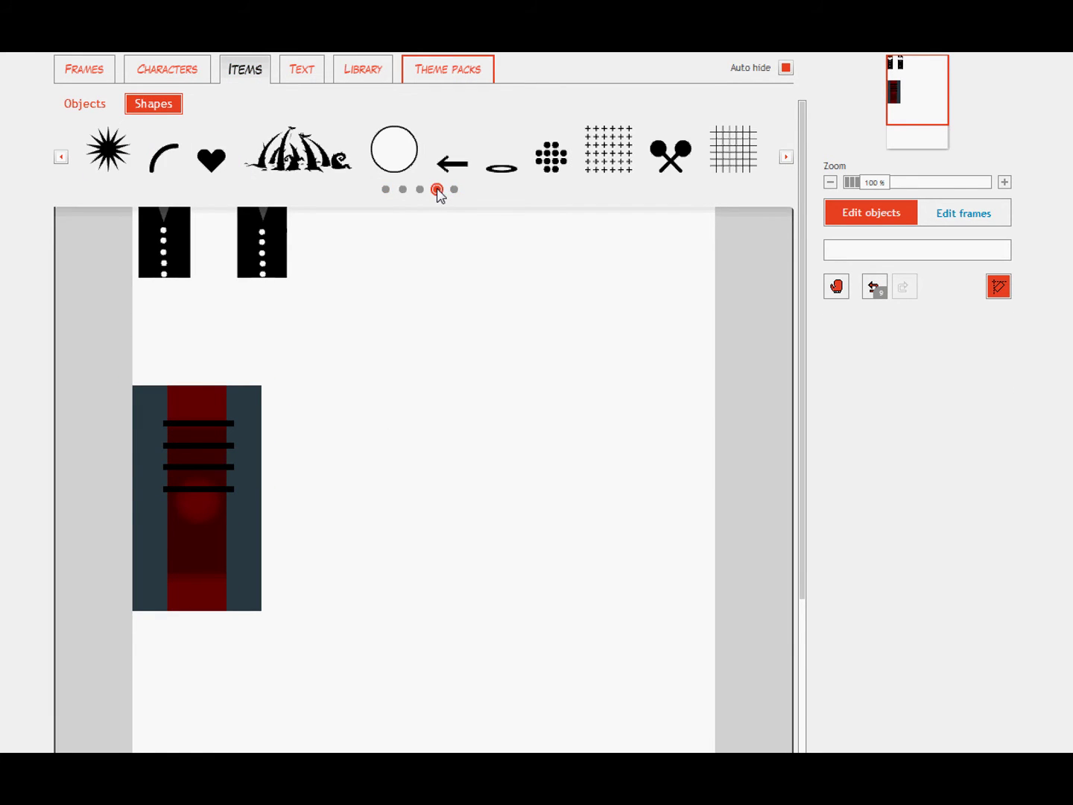
left_click_drag(392, 150, 453, 343)
left_click_drag(493, 379, 538, 450)
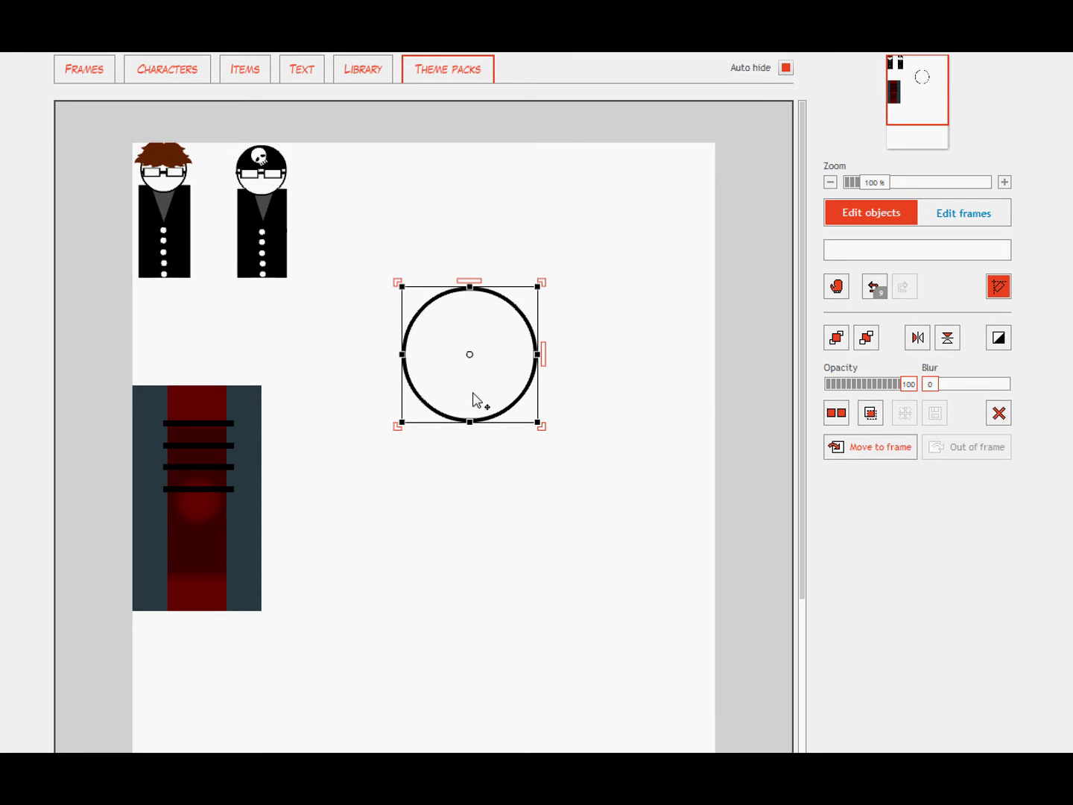
mouse_move(475, 396)
left_mouse_down()
mouse_move(498, 379)
mouse_move(514, 406)
mouse_move(516, 456)
mouse_move(526, 417)
mouse_move(520, 360)
mouse_move(479, 354)
mouse_move(482, 379)
left_mouse_up()
left_click(420, 254)
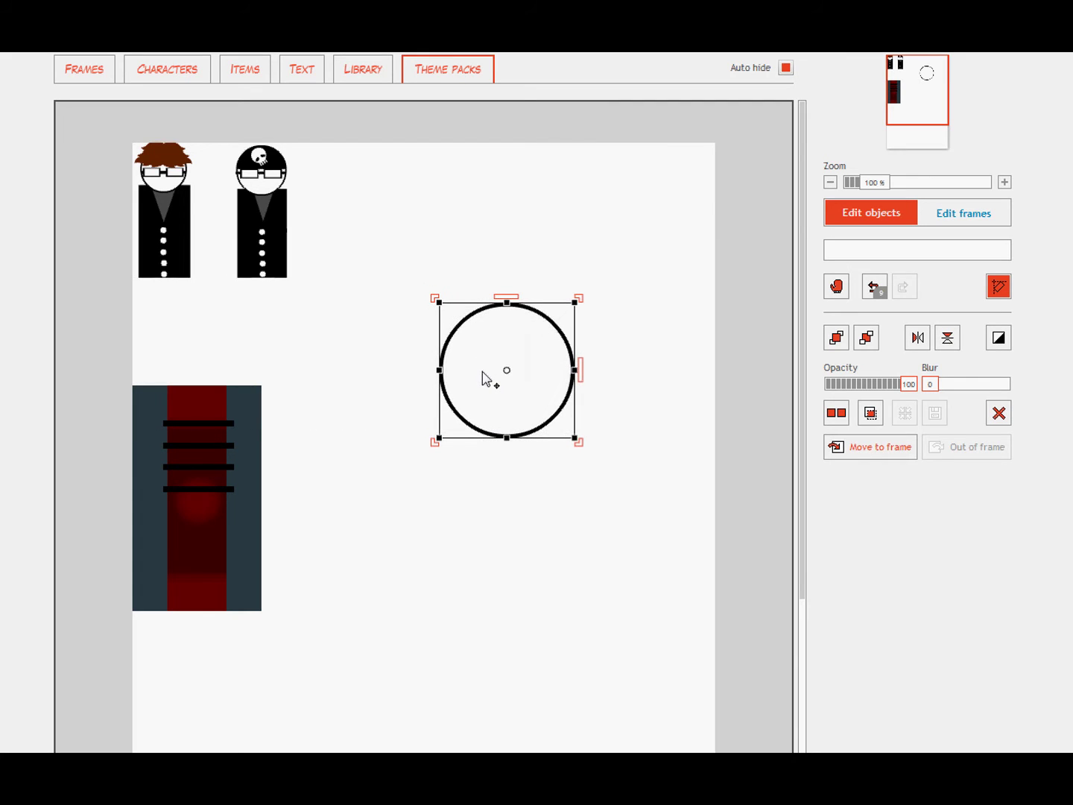
left_click(495, 276)
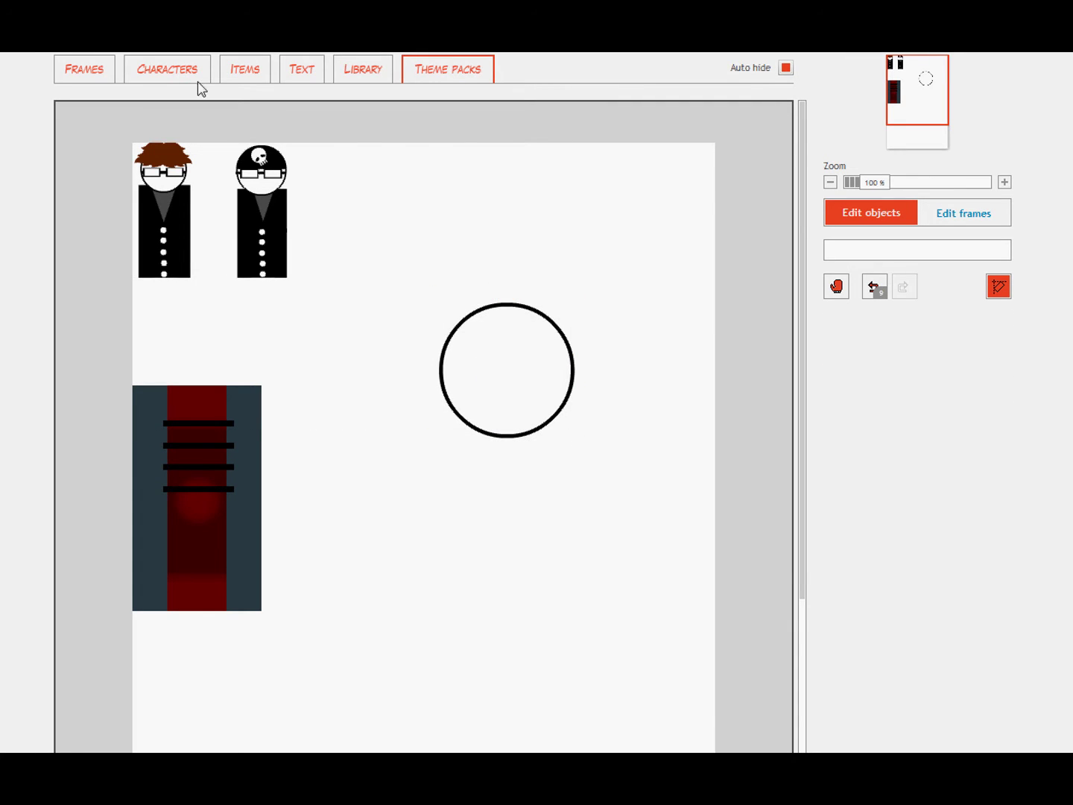
Step: Add the black-haired man with the tie, enlarge him to nearly page height and position him over the circle outline
left_click(183, 68)
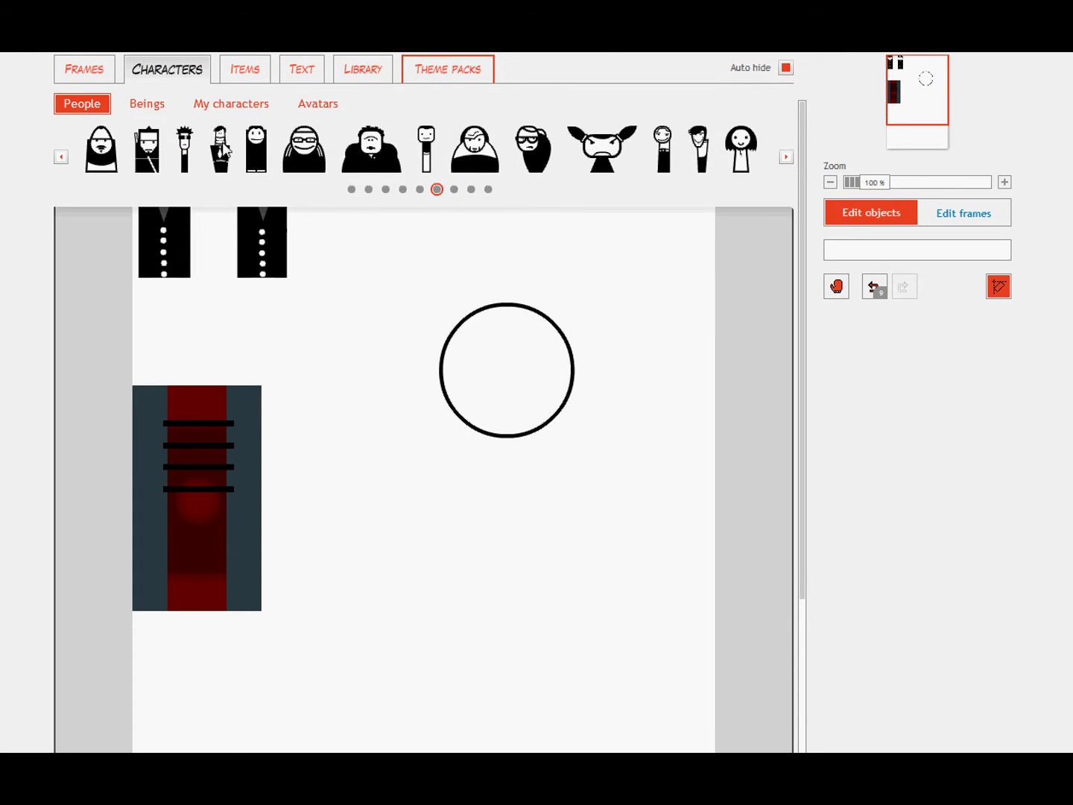
left_click_drag(228, 151, 431, 509)
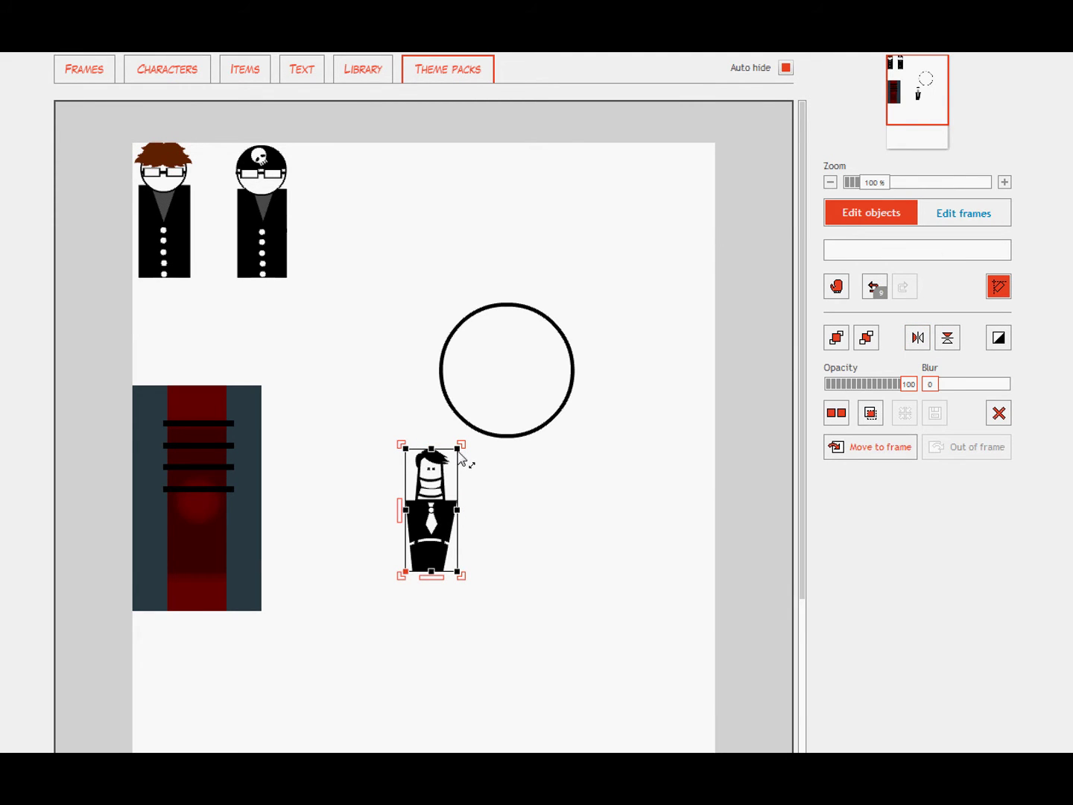
left_click_drag(459, 453, 617, 102)
left_click_drag(524, 268, 515, 437)
left_click_drag(589, 546, 635, 537)
left_click_drag(517, 446, 535, 369)
left_click(303, 139)
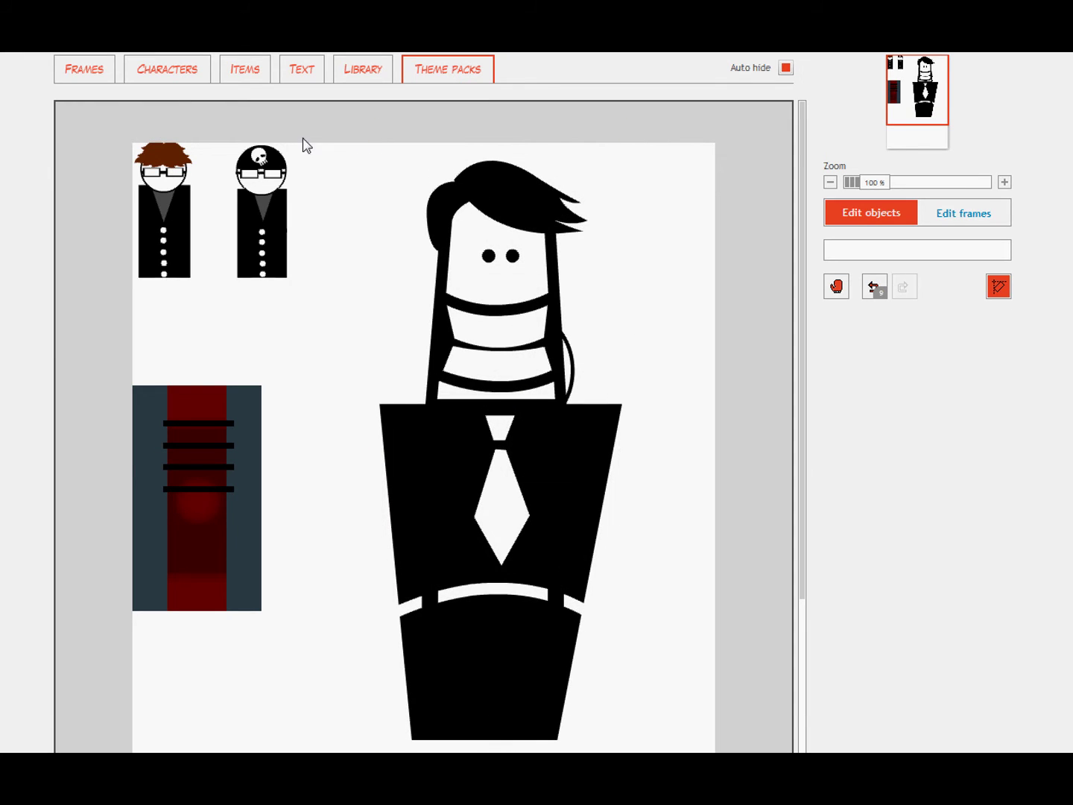
Step: Add a black square stretched into a tall rectangle covering the man's face and body, leaving only his hair exposed
left_click(250, 71)
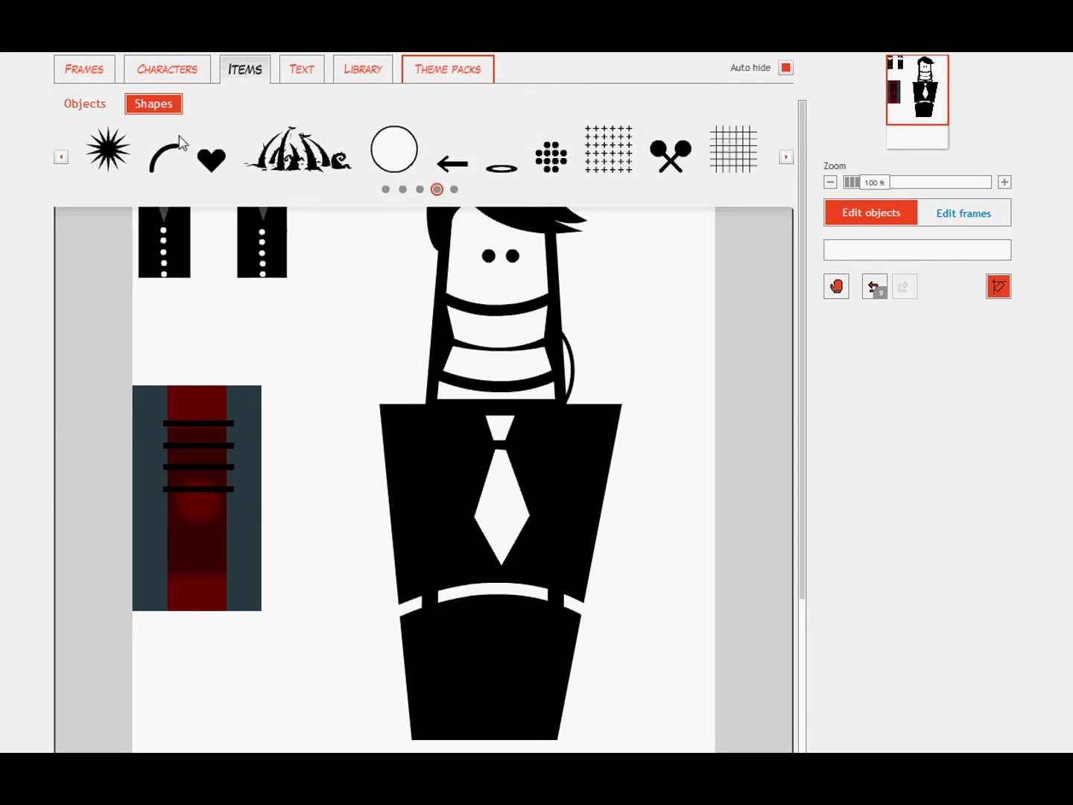
left_click(385, 188)
left_click_drag(538, 143, 632, 294)
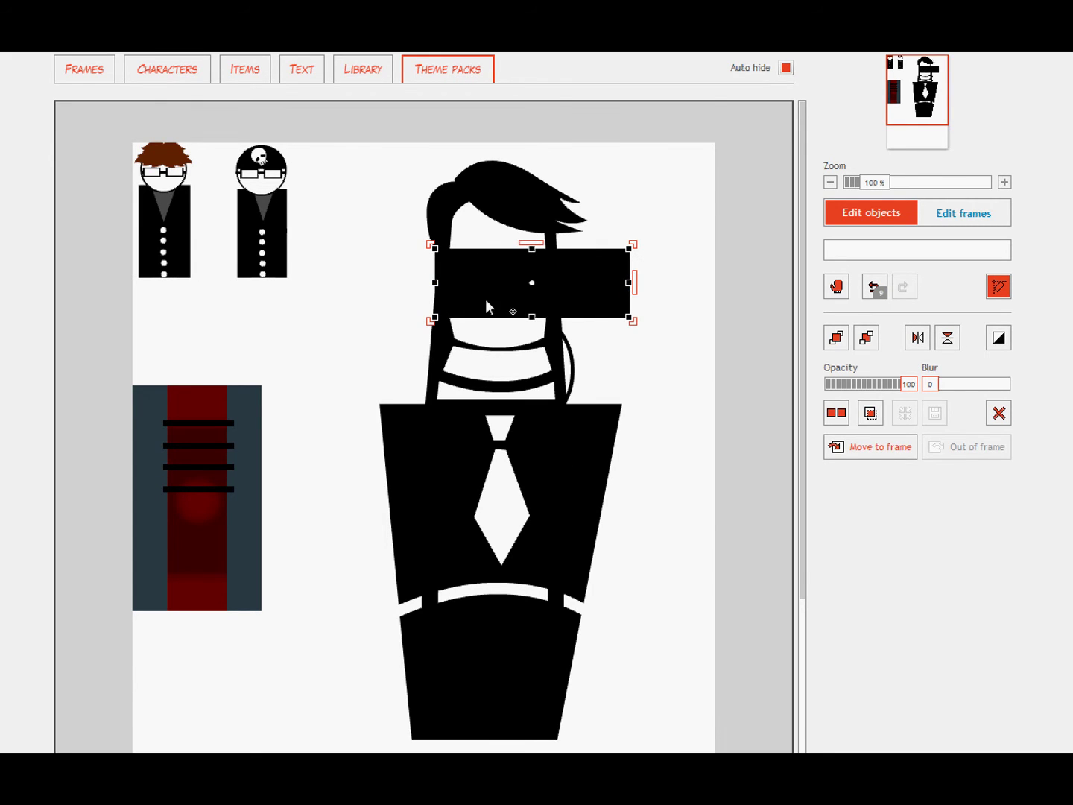
left_click_drag(435, 320, 358, 747)
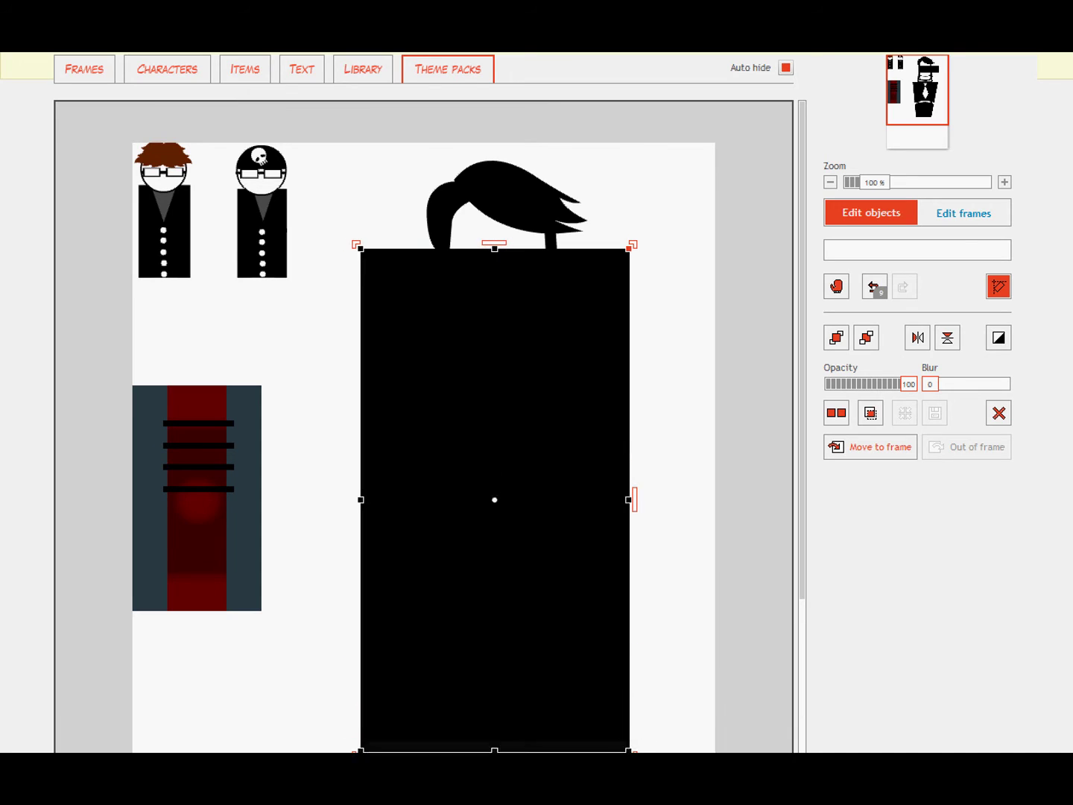
left_click(488, 196)
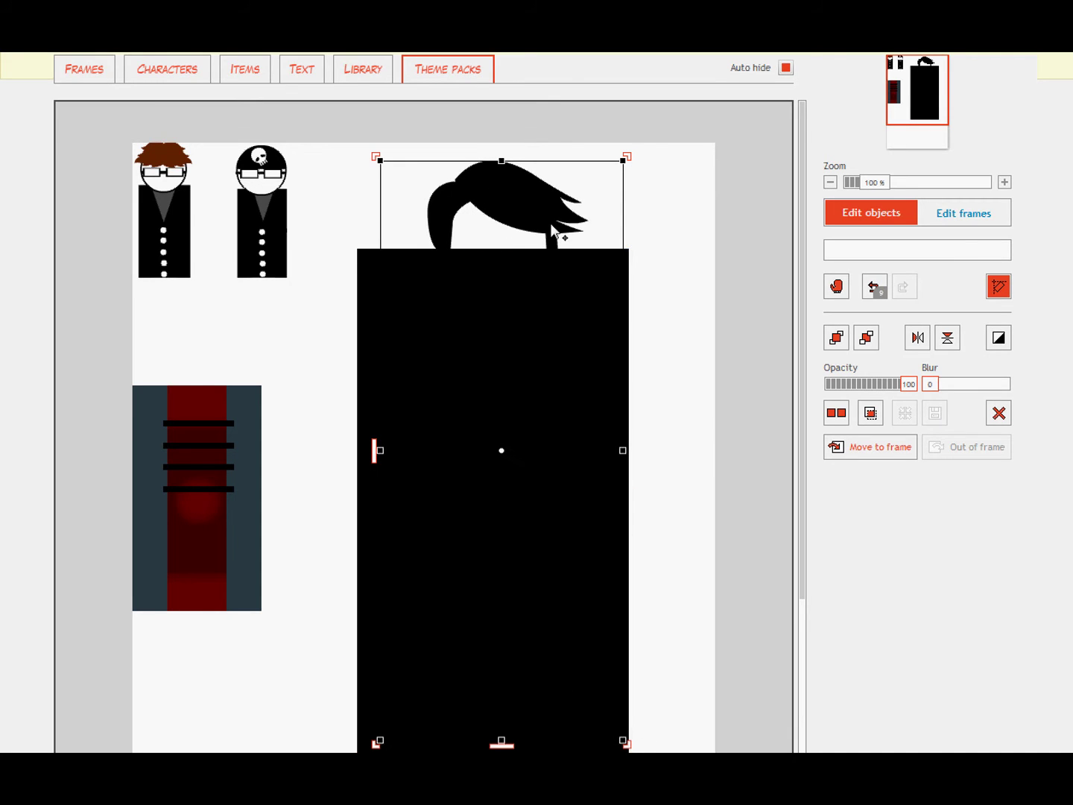
left_click(698, 301)
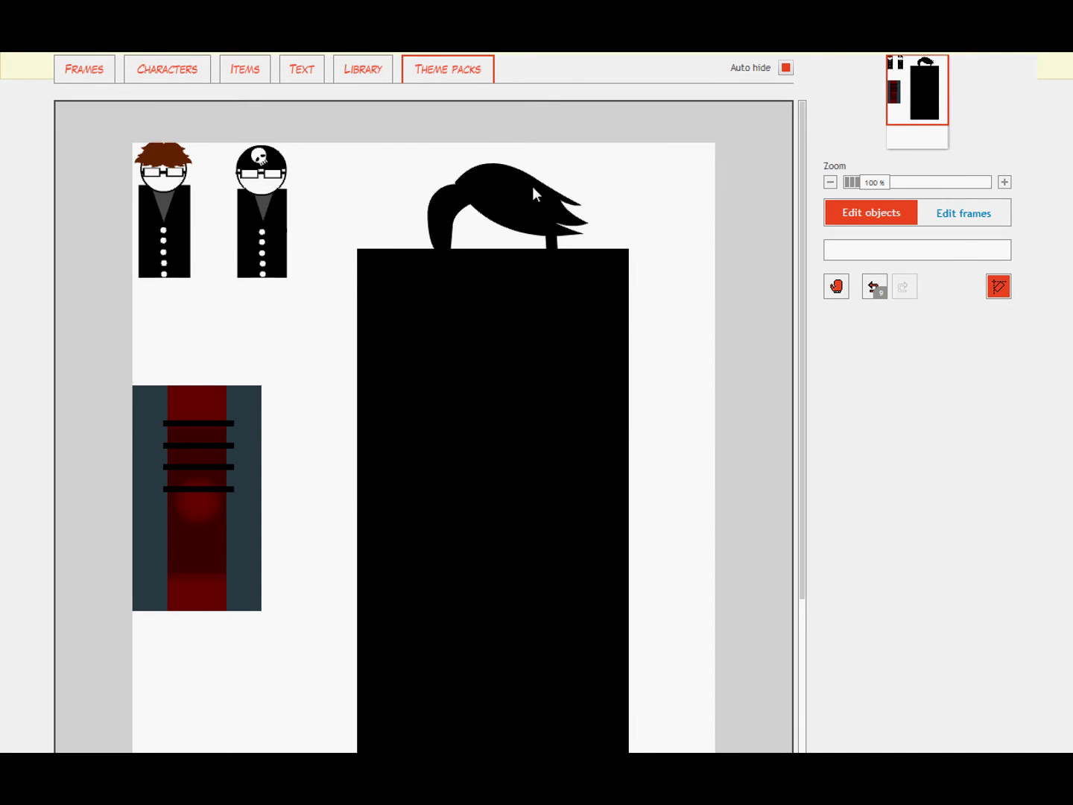
Step: Mask the man with the black rectangle so that only his hair is kept
left_click(528, 204)
left_click(870, 412)
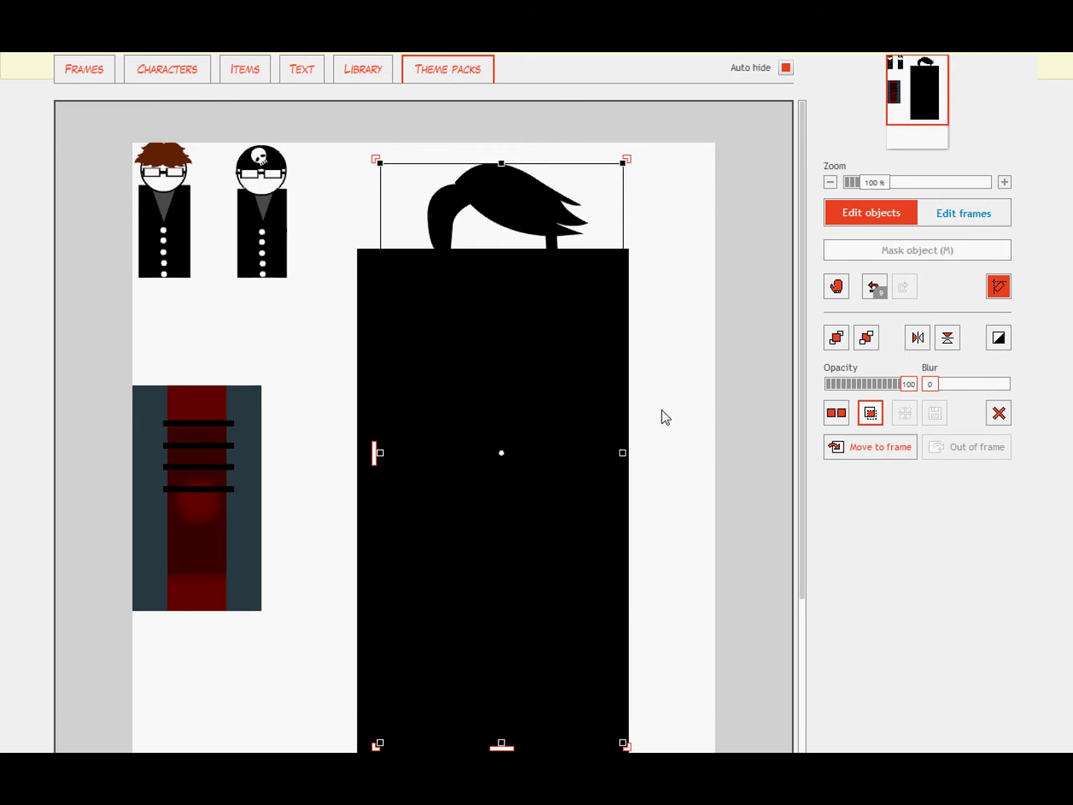
left_click(562, 411)
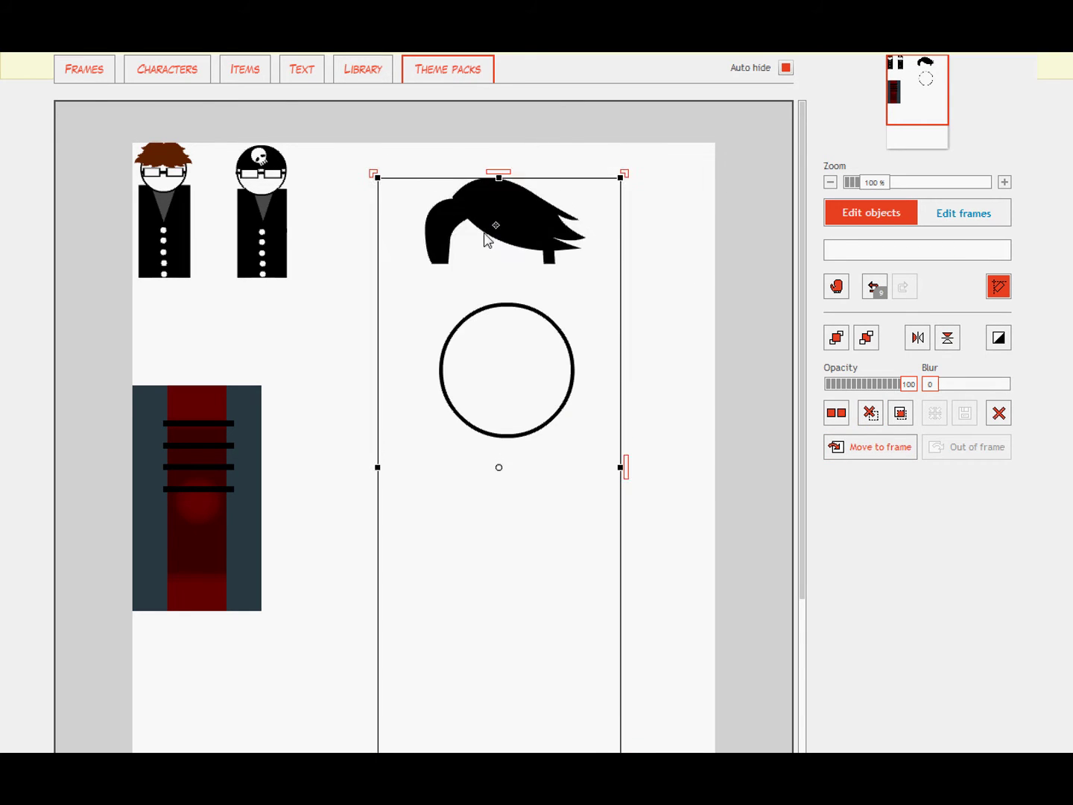
Step: Move the cut-out hair onto the top of the circle outline and enlarge it slightly to fit the head
left_click_drag(487, 240, 493, 344)
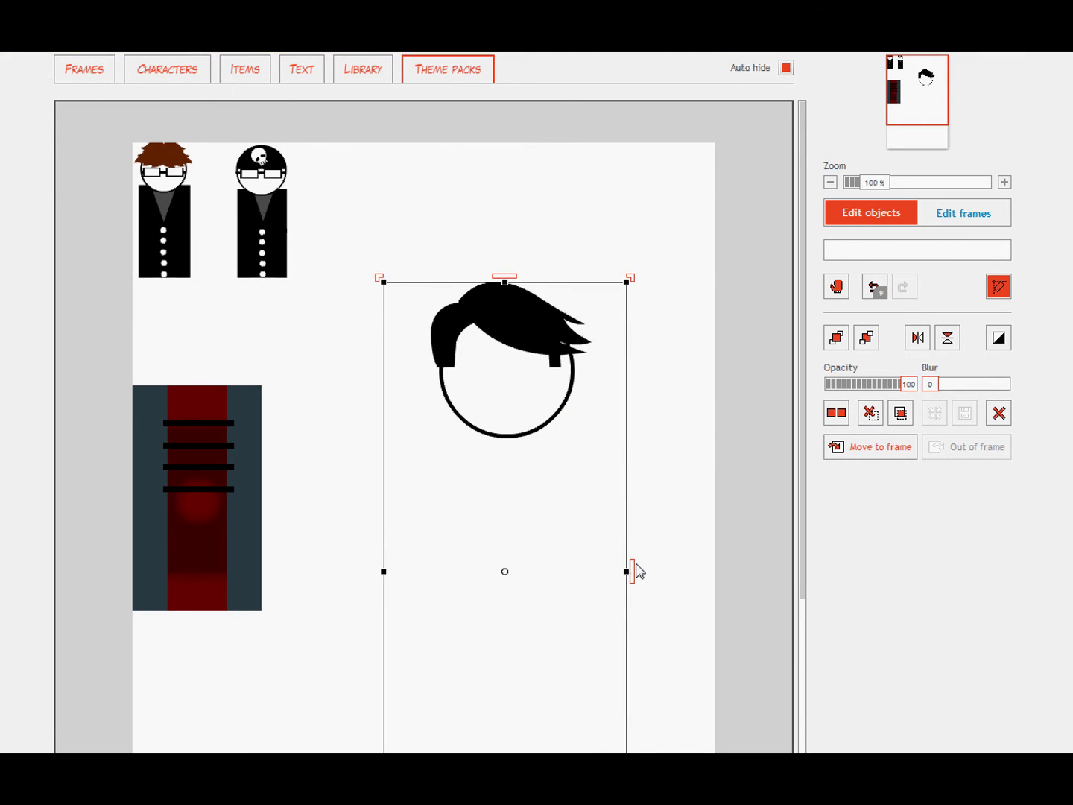
left_click_drag(628, 575, 643, 578)
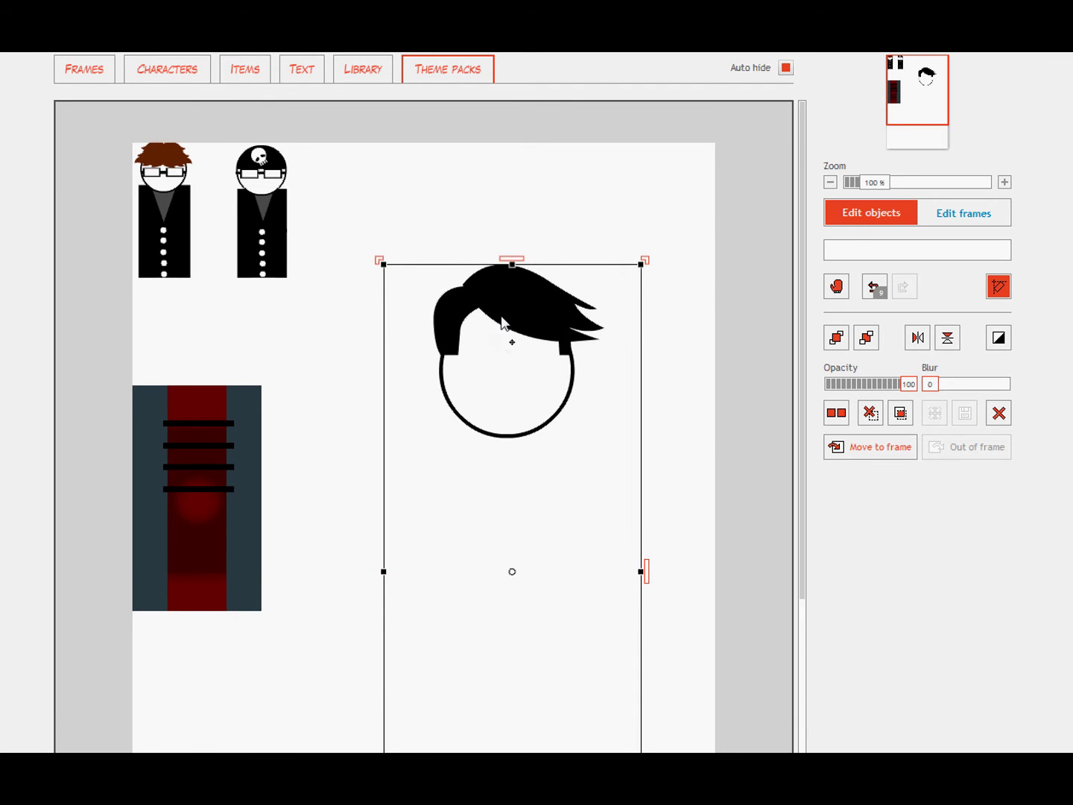
left_click_drag(502, 299, 503, 313)
left_click(543, 244)
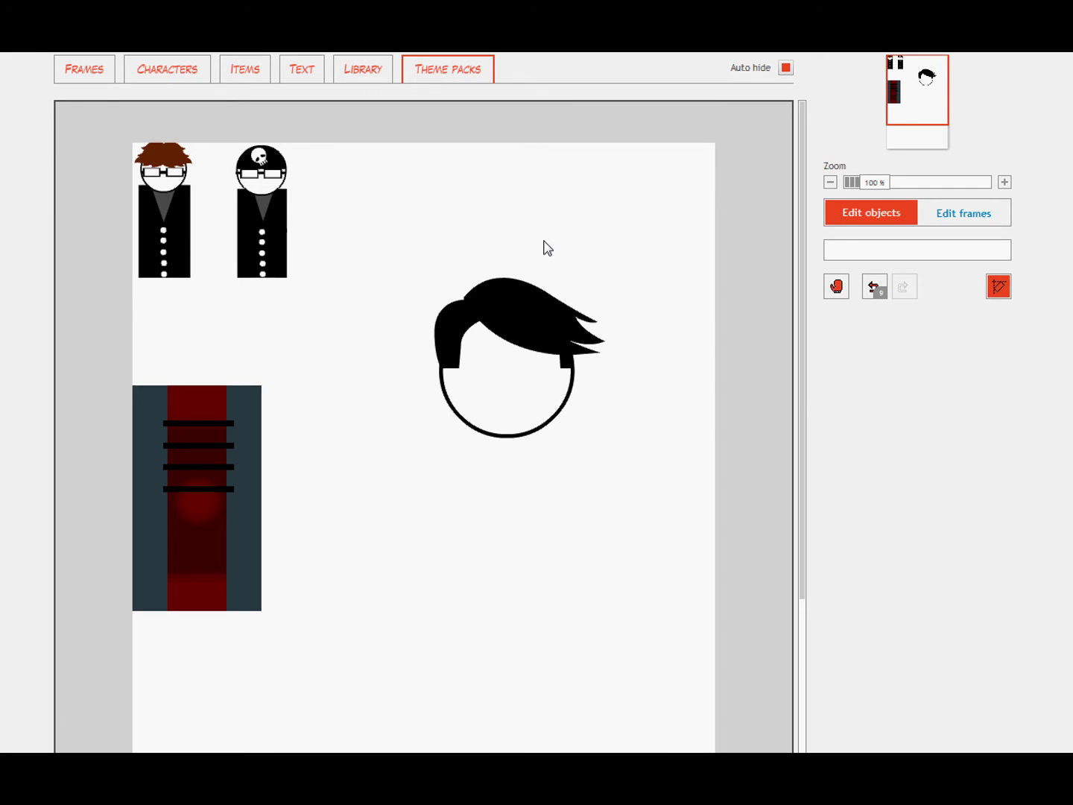
Step: Delete the cut-out black hair from the circle outline
left_click(520, 305)
key("Delete")
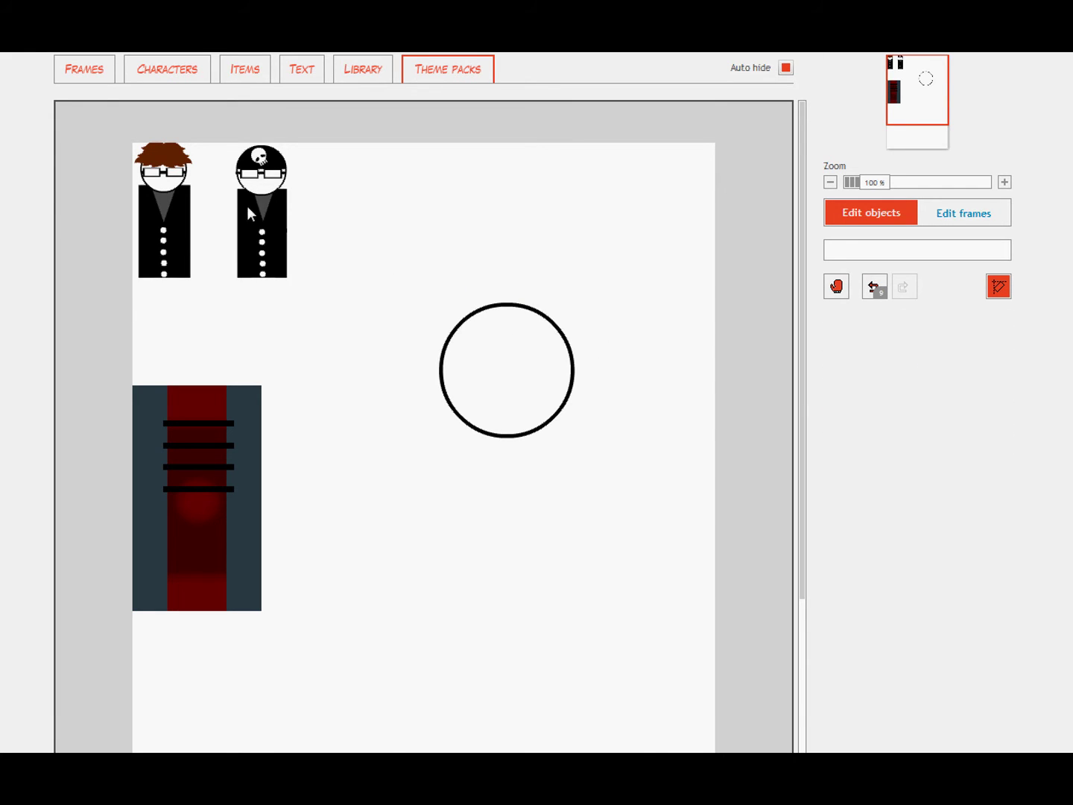
left_click(172, 174)
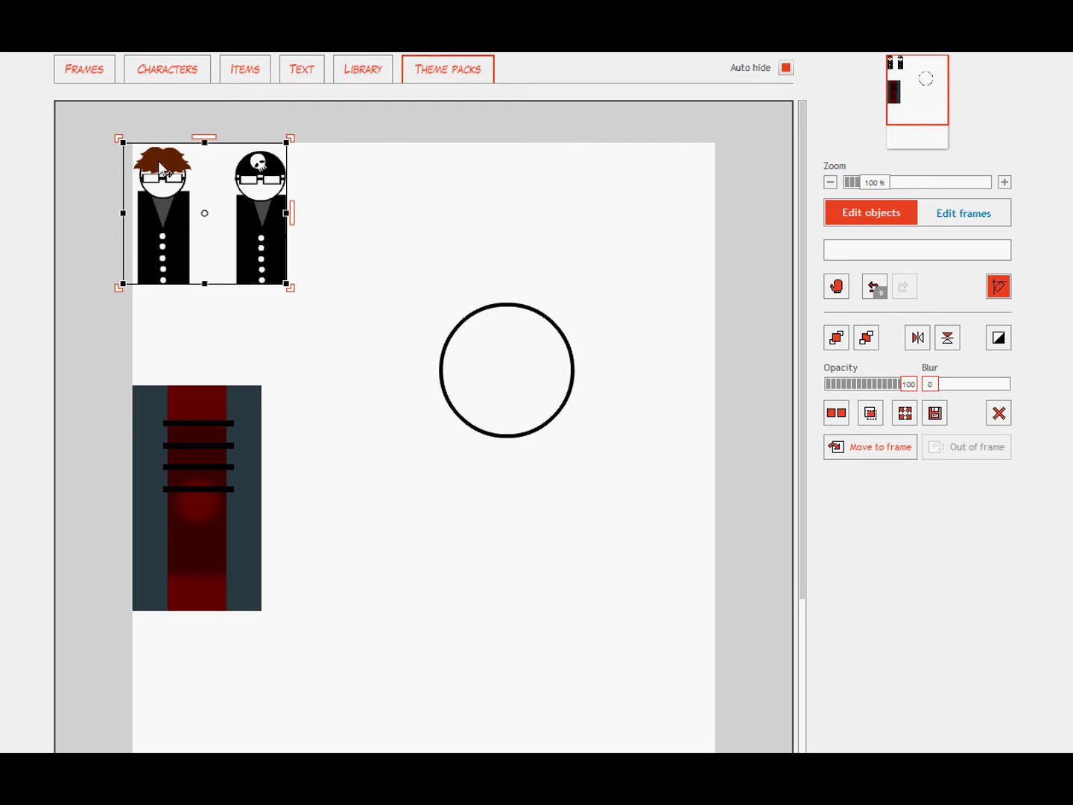
Step: Add the flame object, tilted onto its side and enlarged, at the upper left of the circle outline
mouse_move(230, 84)
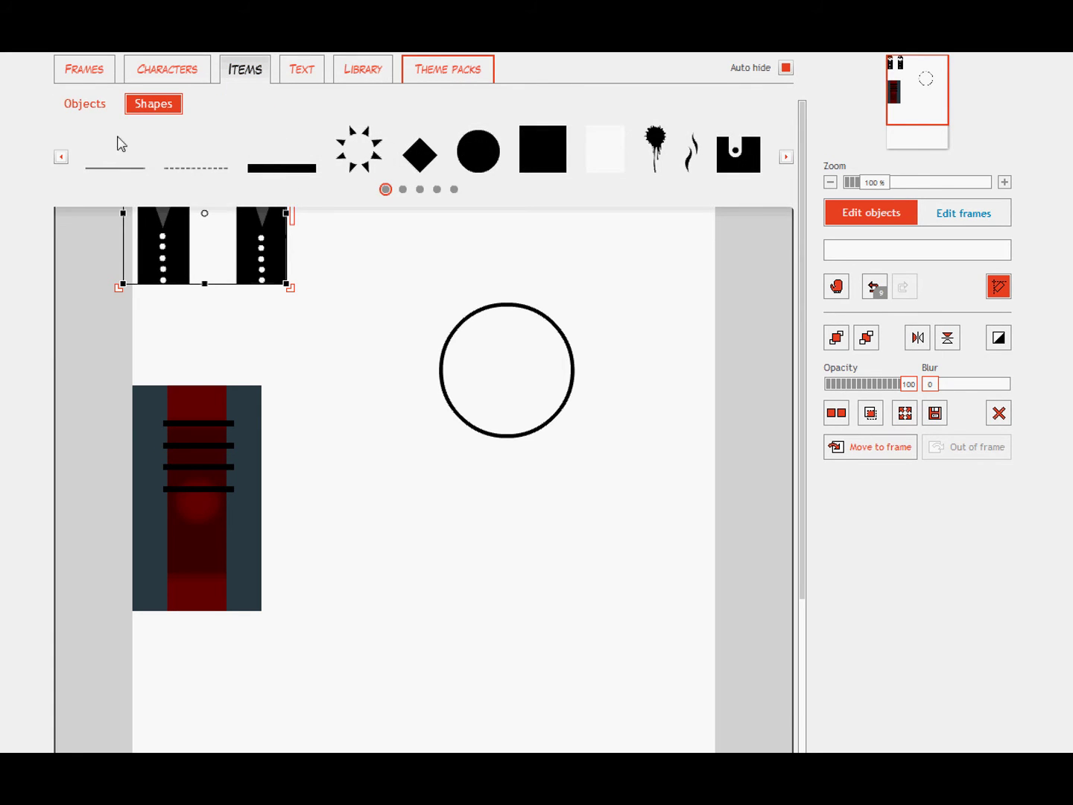
left_click(85, 104)
left_click_drag(605, 165, 484, 261)
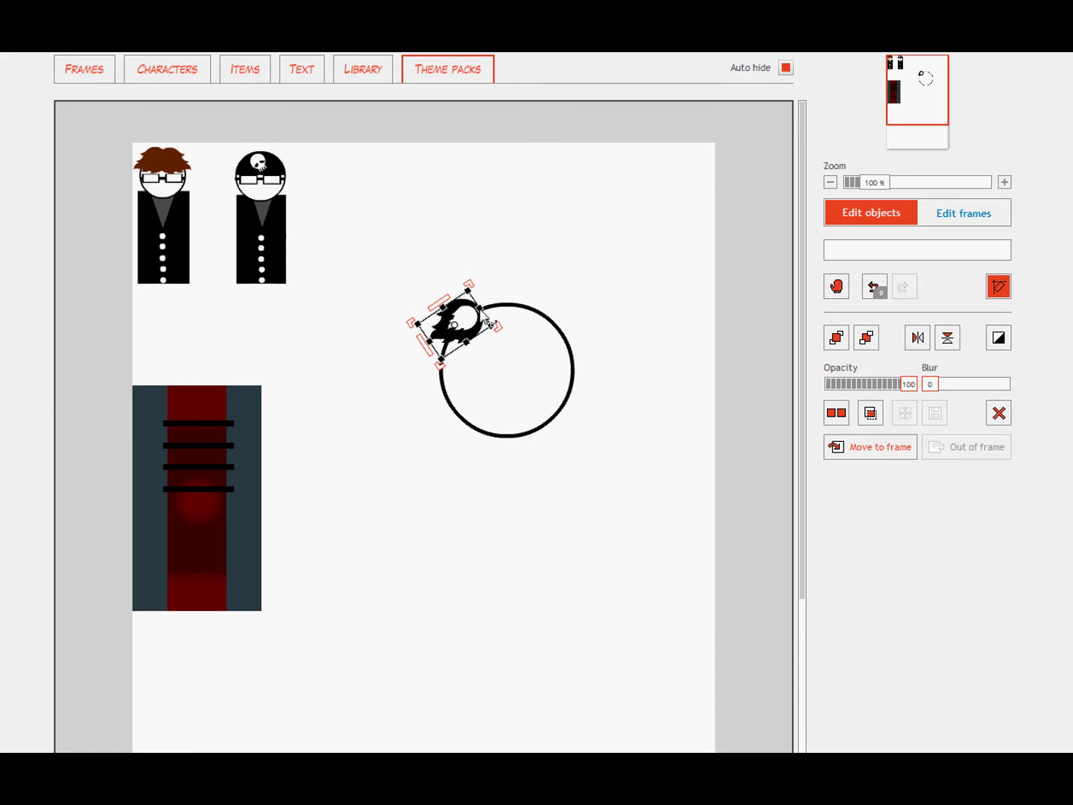
left_click_drag(491, 322, 546, 343)
left_click(284, 113)
Step: Add a red square enlarged into a rectangle bigger than the flame and place it above the circle outline
left_click(248, 72)
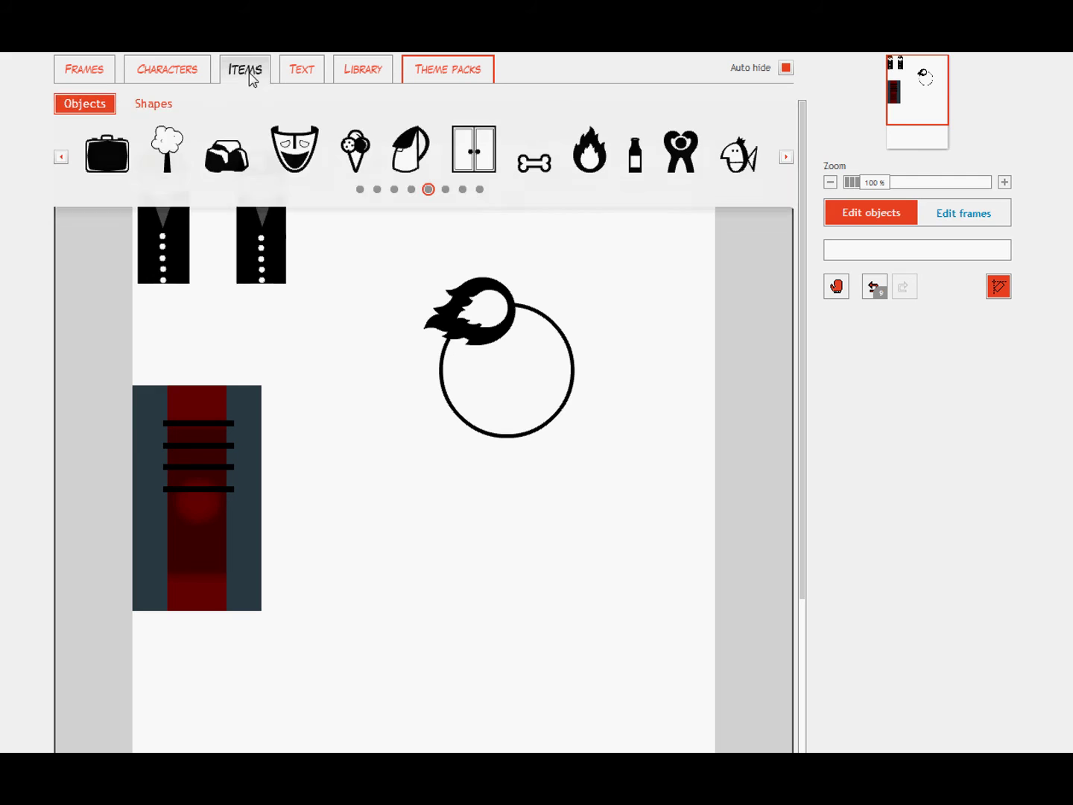
left_click(165, 108)
left_click(454, 189)
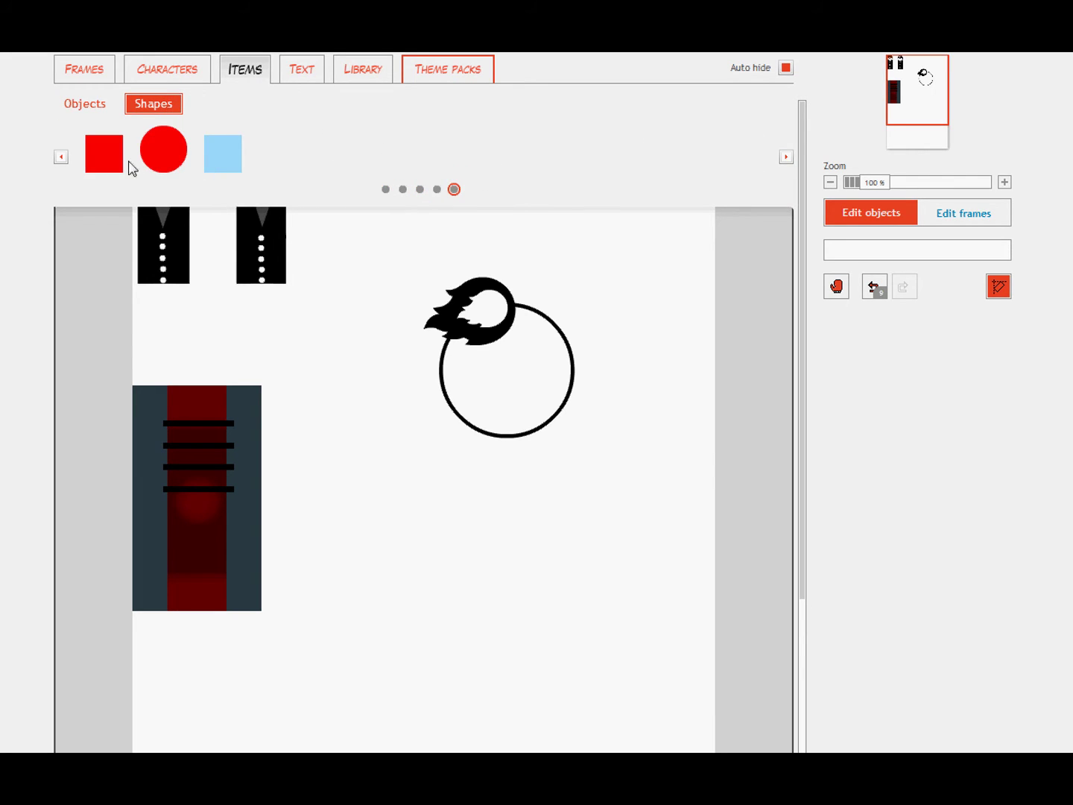
left_click_drag(106, 163, 549, 349)
left_click_drag(495, 295, 466, 242)
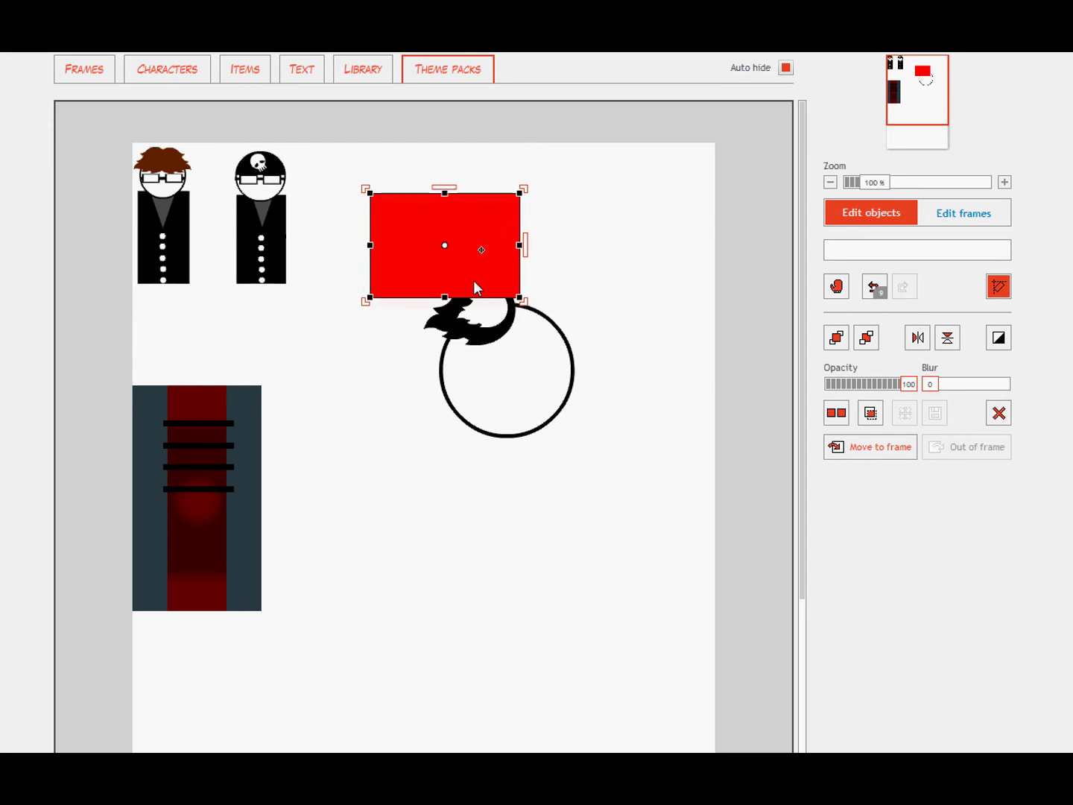
Step: Bring the flame to the front and place it inside the red rectangle
left_click(472, 319)
left_click(836, 339)
left_click(431, 326)
left_click_drag(432, 330, 406, 257)
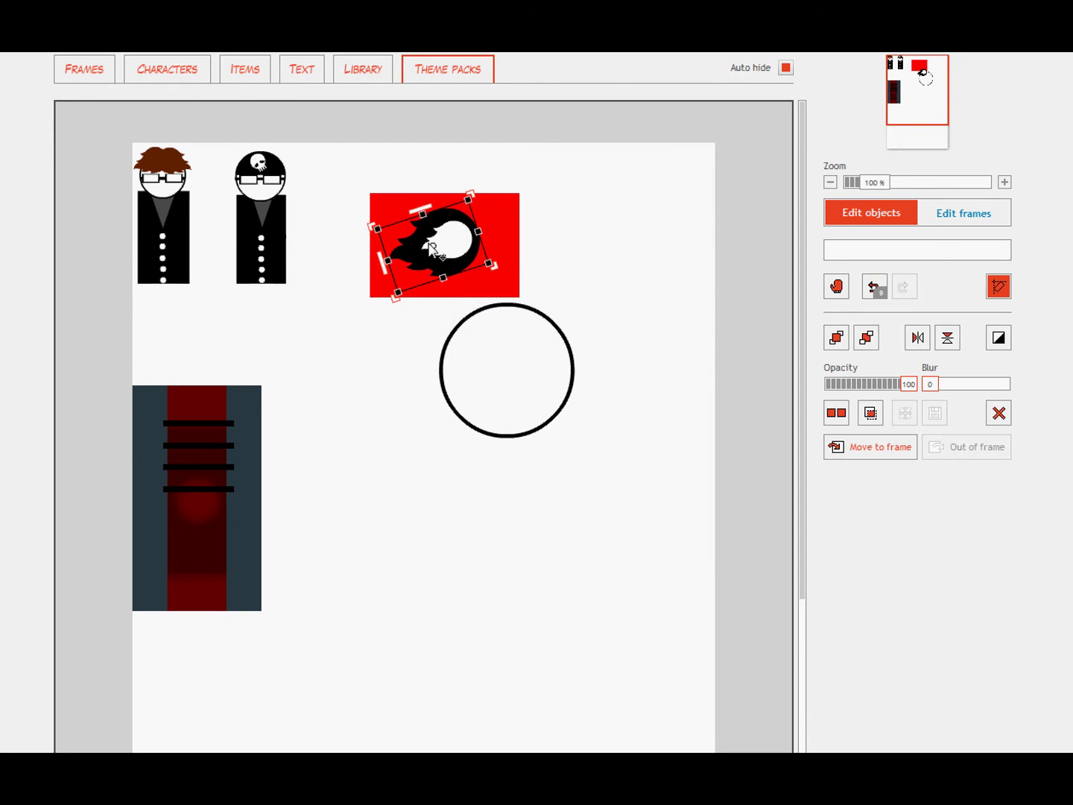
Step: Mask the red rectangle with the flame and invert the mask to keep a solid red flame shape
left_click(500, 212)
left_click(870, 412)
left_click(438, 245)
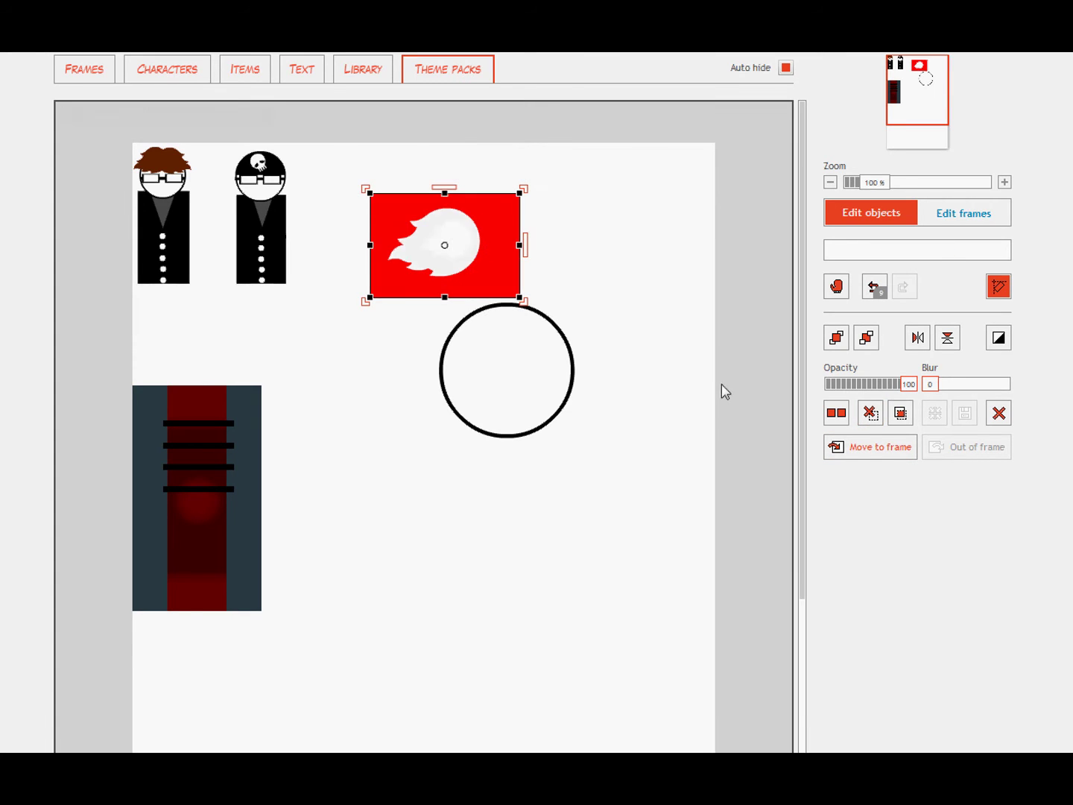
left_click(900, 412)
left_click(631, 360)
Step: Place the red flame tilted on the circle's upper left and add a horizontally mirrored copy on the upper right as hair
left_click_drag(462, 245, 490, 326)
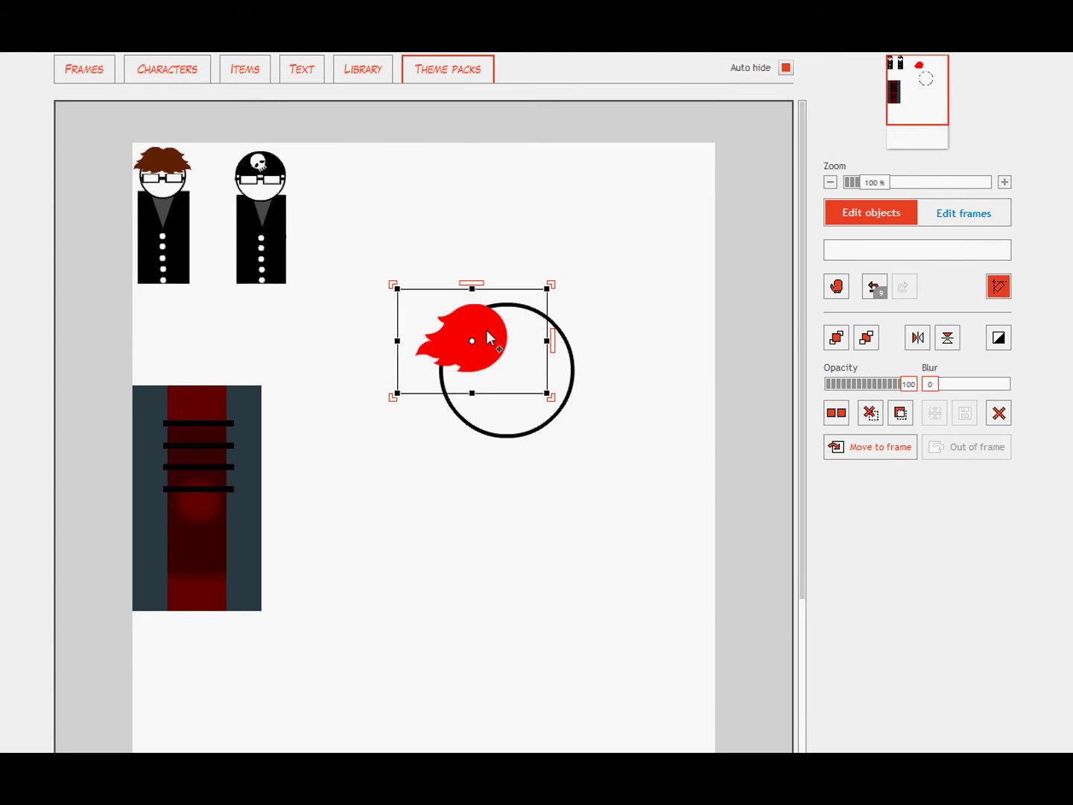
left_click_drag(552, 377, 564, 384)
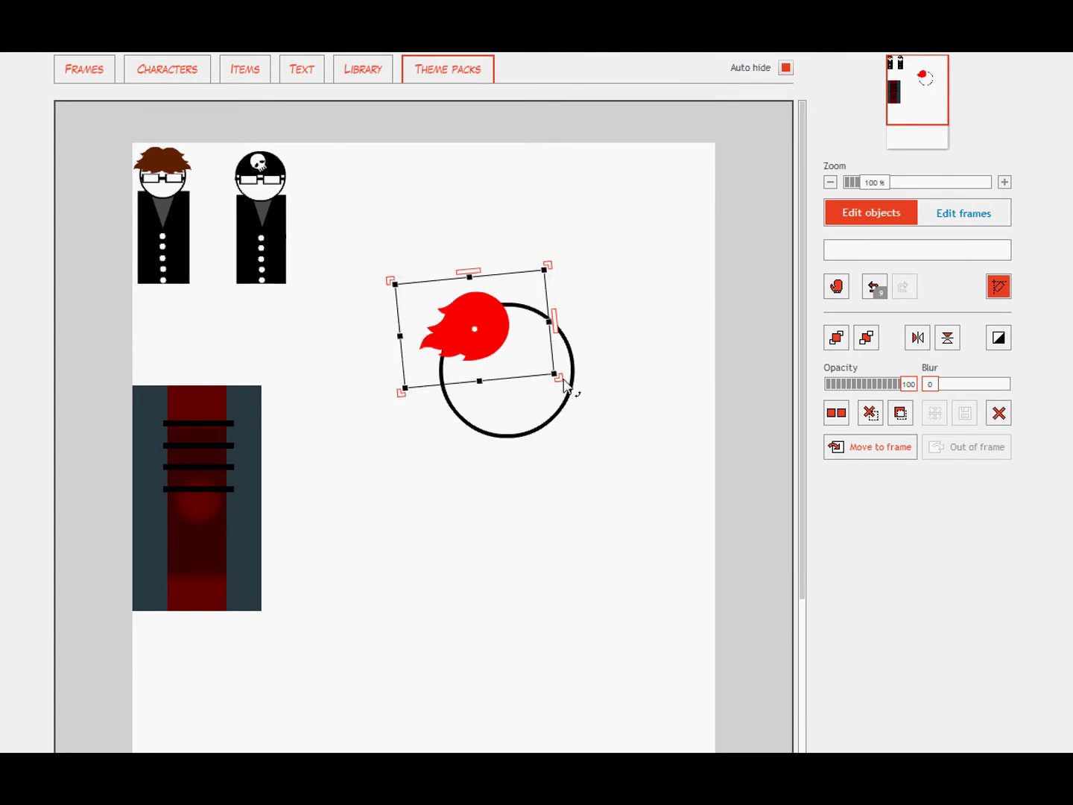
left_click(837, 412)
left_click(917, 337)
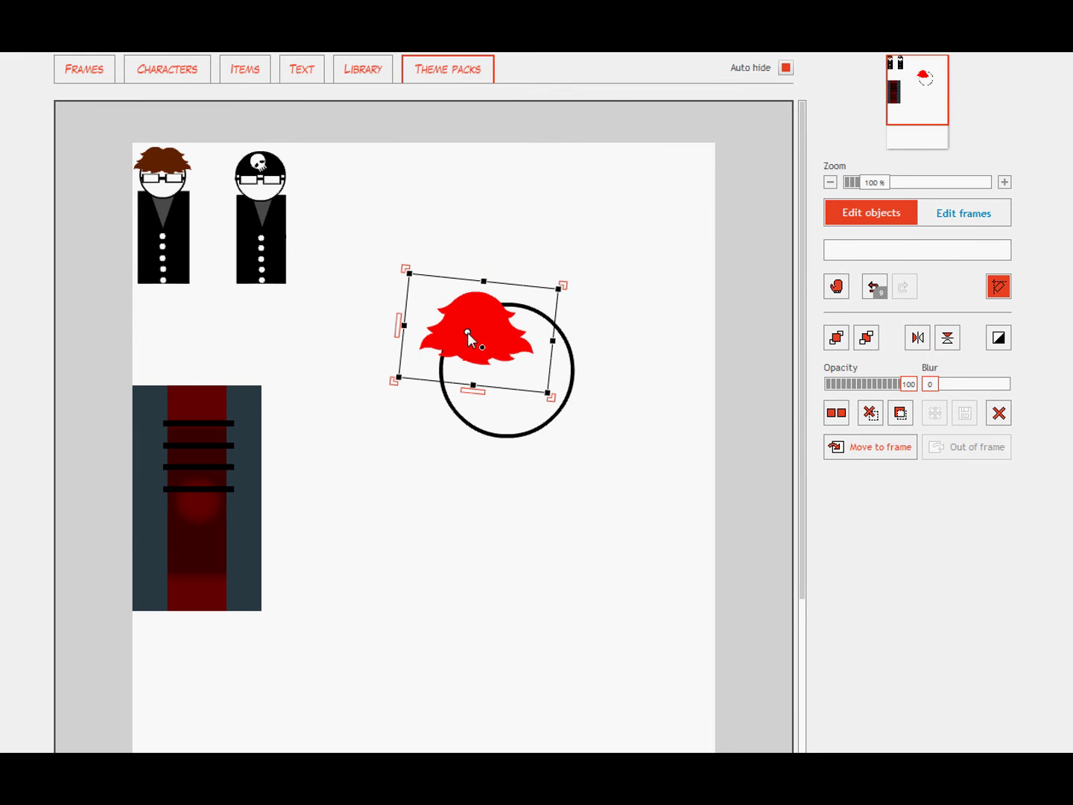
left_click_drag(471, 334, 541, 343)
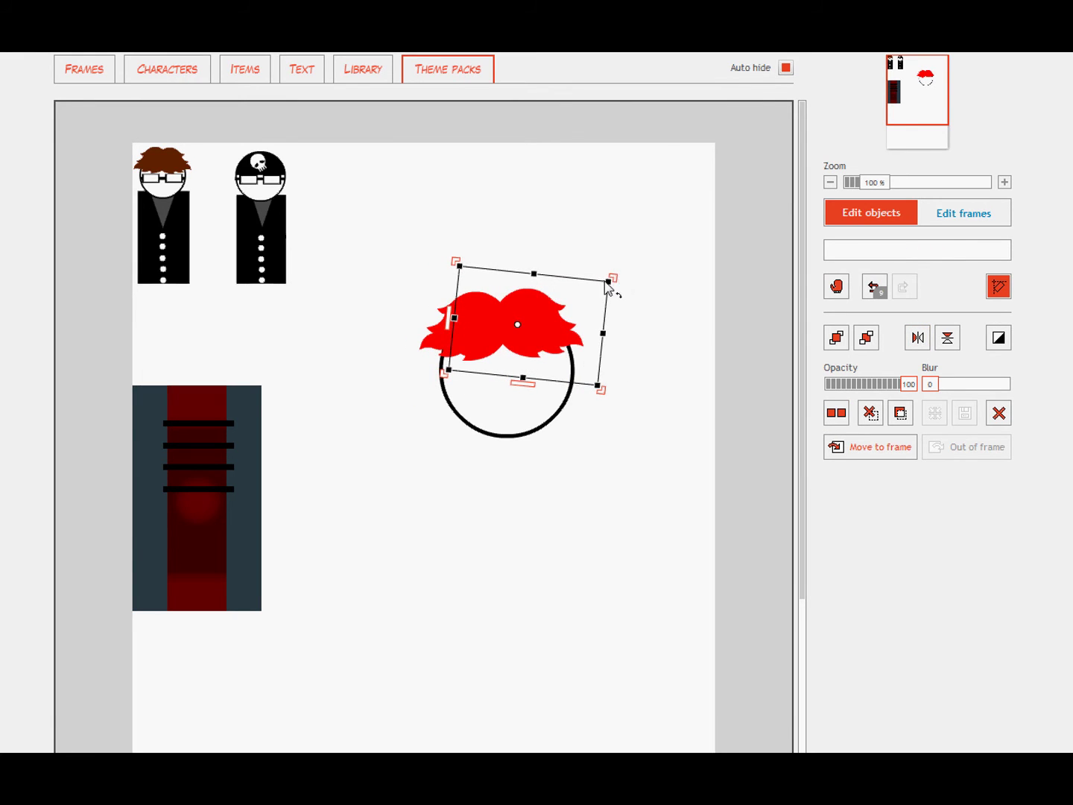
Step: Enlarge the mirrored red flame and delete both red flame pieces from the circle outline
left_click_drag(608, 283, 642, 264)
left_click_drag(561, 321, 551, 334)
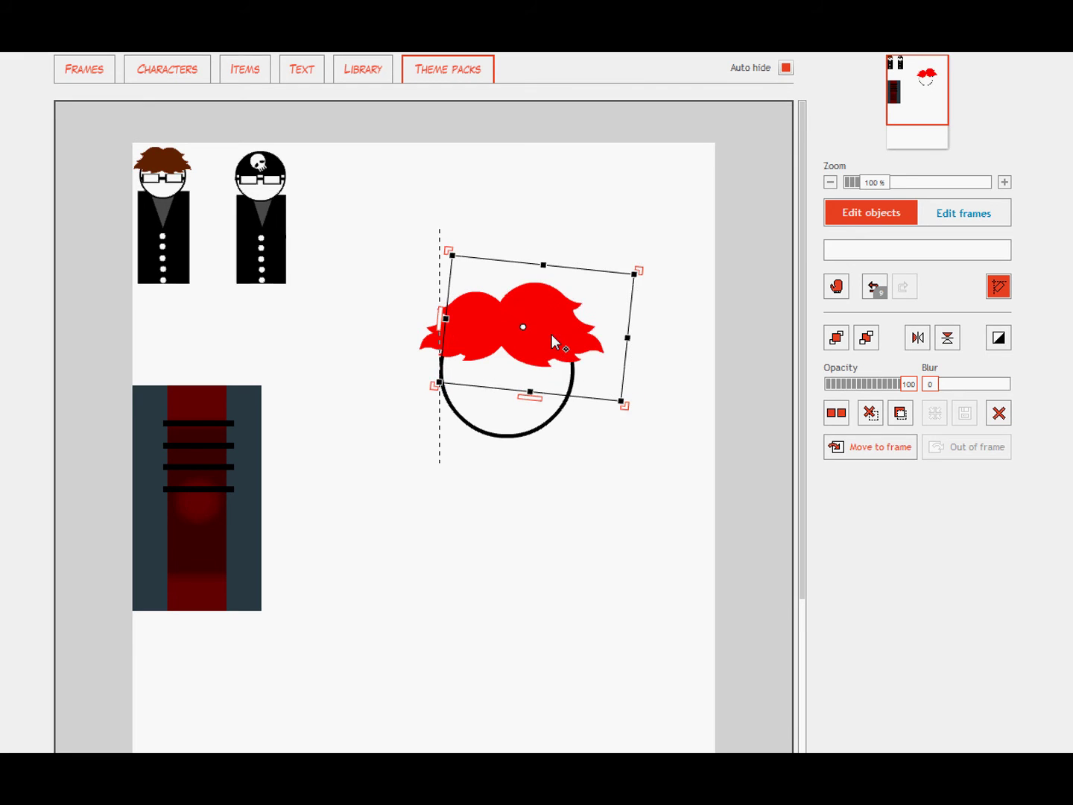
key("Delete")
Step: Add the small curved black spike shape at the upper right edge of the circle outline
left_click(243, 70)
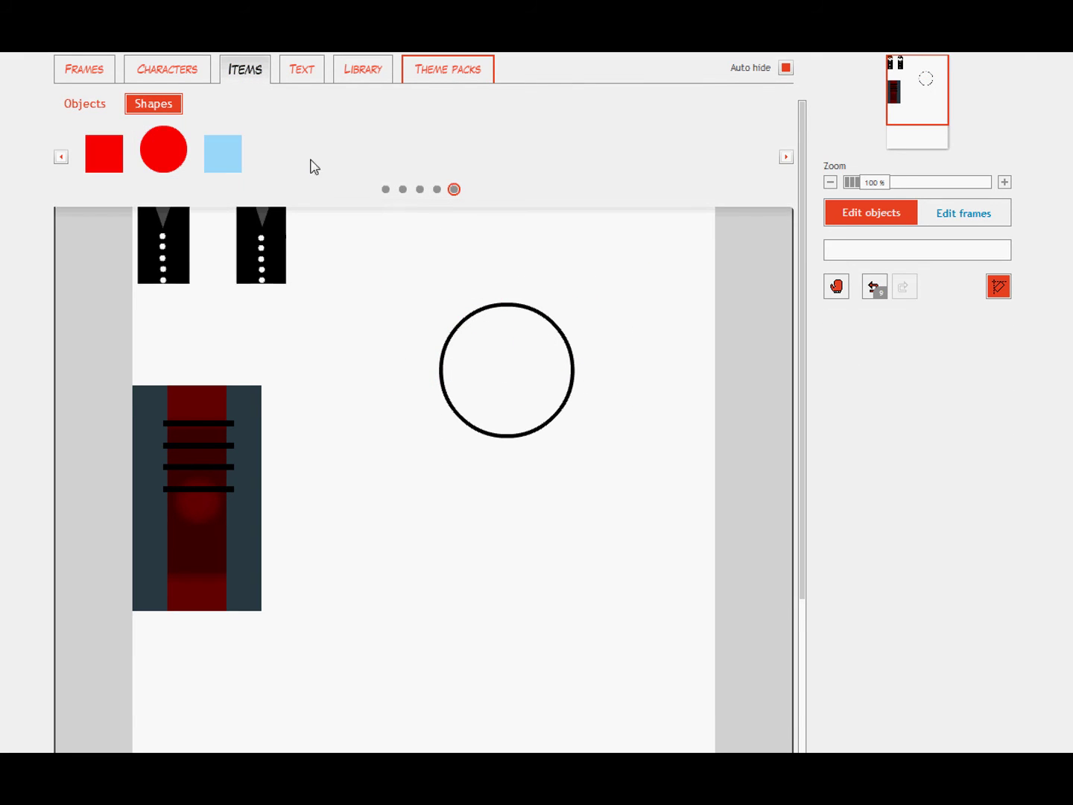
left_click(385, 190)
left_click(403, 189)
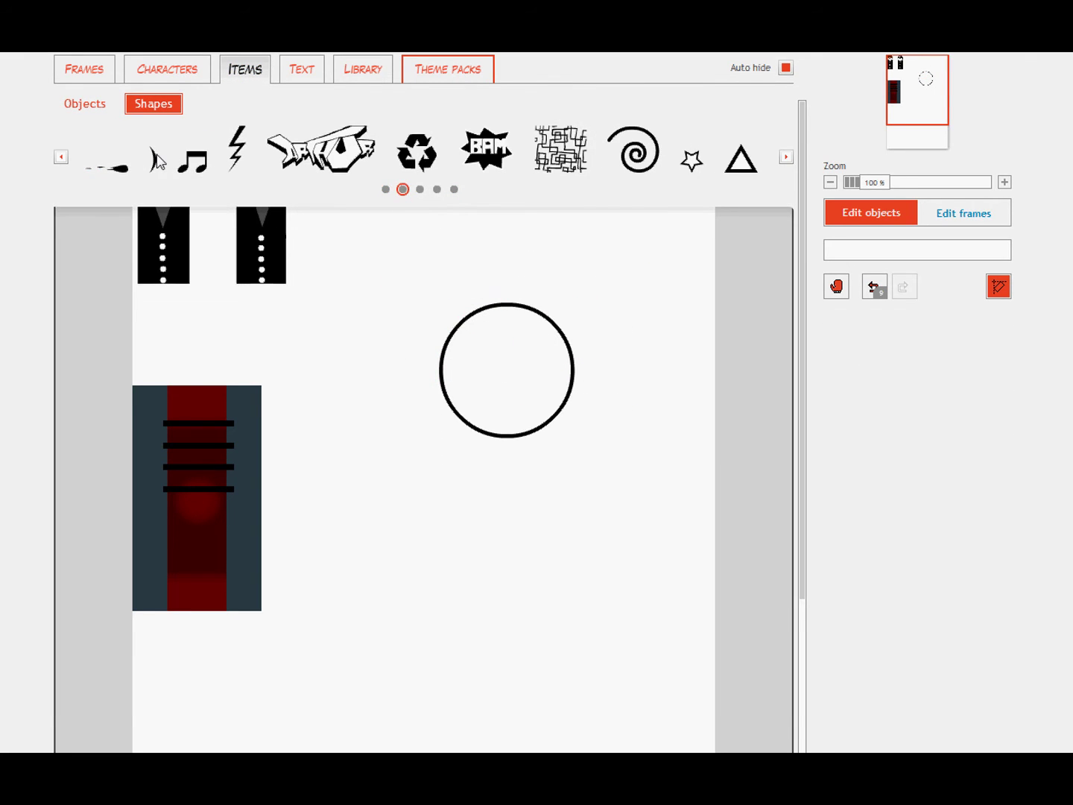
left_click(567, 356)
left_click(580, 354)
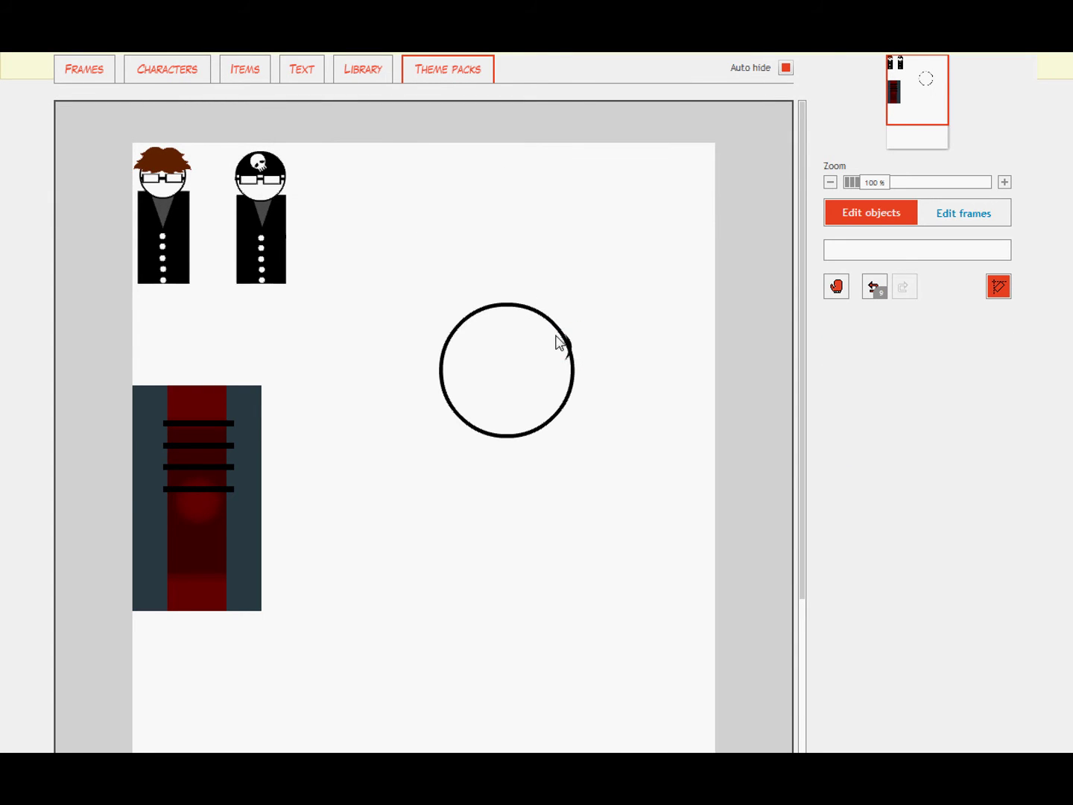
Step: Separate the small curved black spike from the circle outline, delete the spike, and shift the circle slightly to the right
left_click(568, 350)
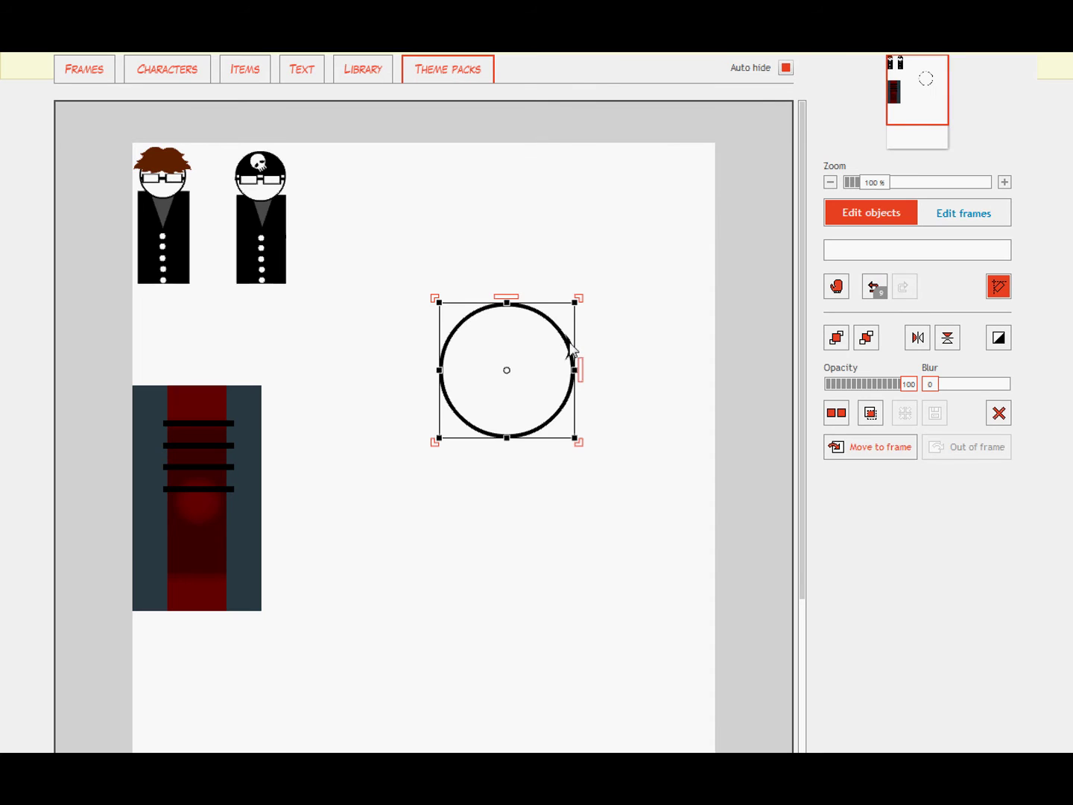
left_click(570, 348)
left_click(582, 364)
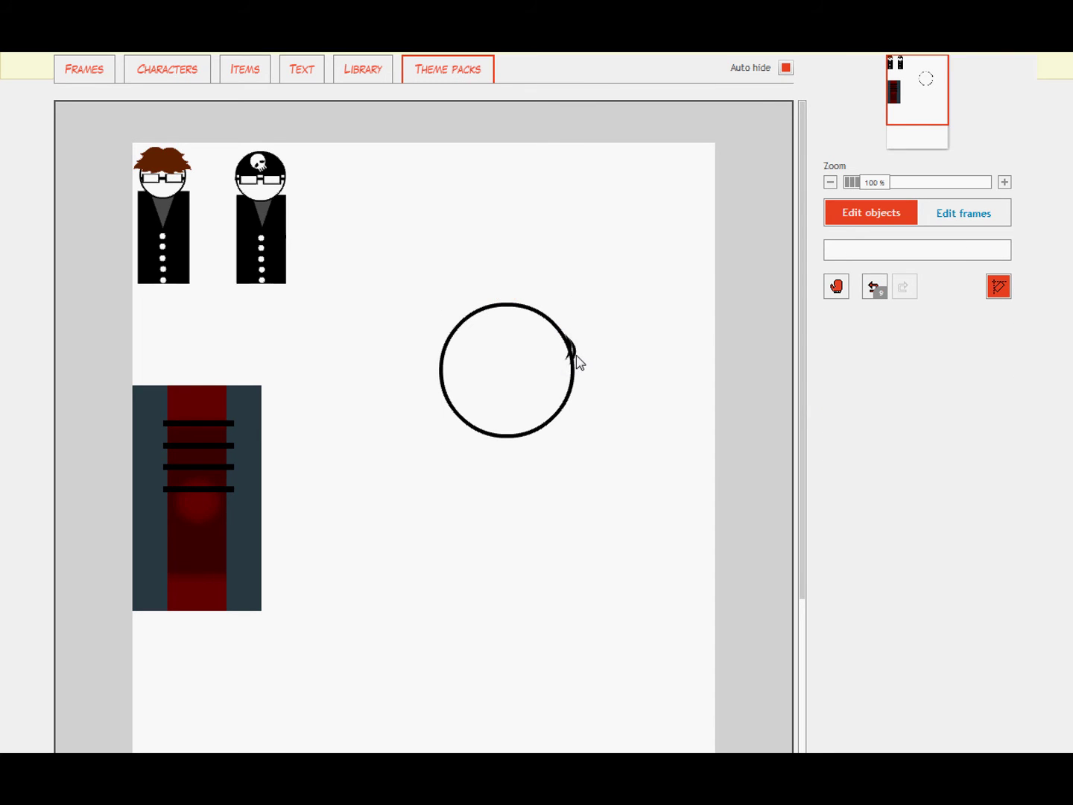
left_click_drag(577, 361, 519, 393)
left_click(594, 345)
left_click(568, 341)
left_click(567, 378)
left_click(609, 350, "shift")
left_click(644, 319)
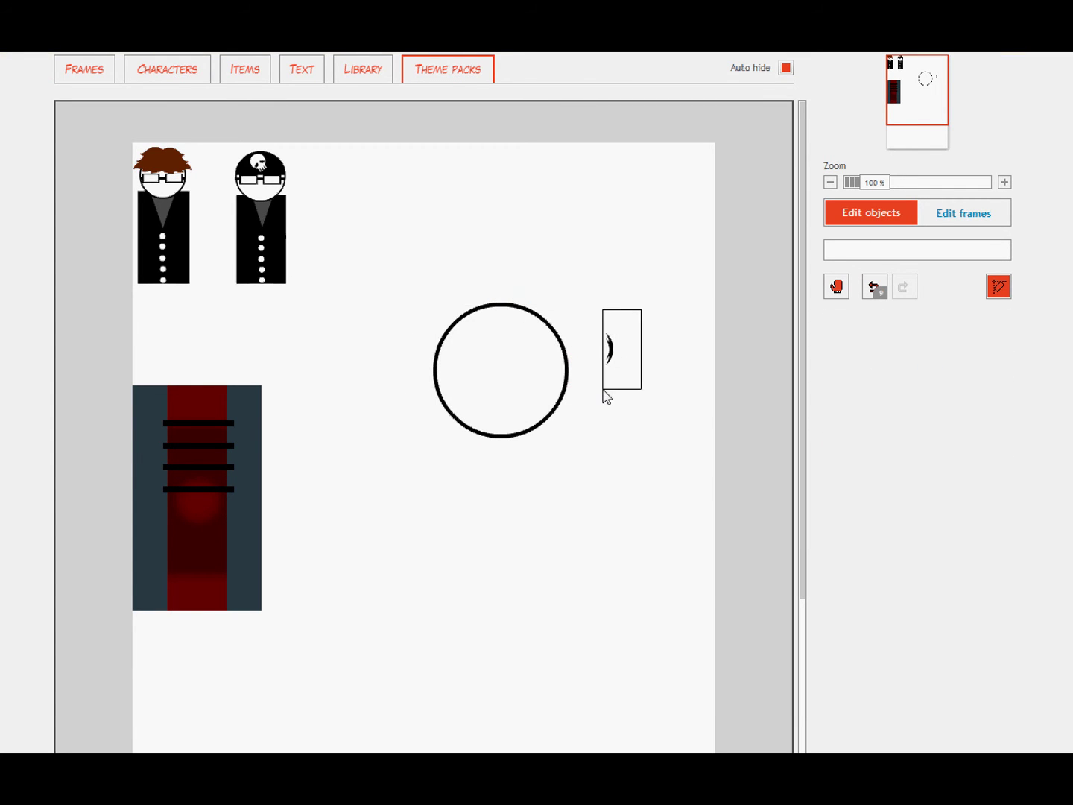
left_click_drag(605, 397, 605, 398)
key("Delete")
left_click_drag(505, 394, 544, 389)
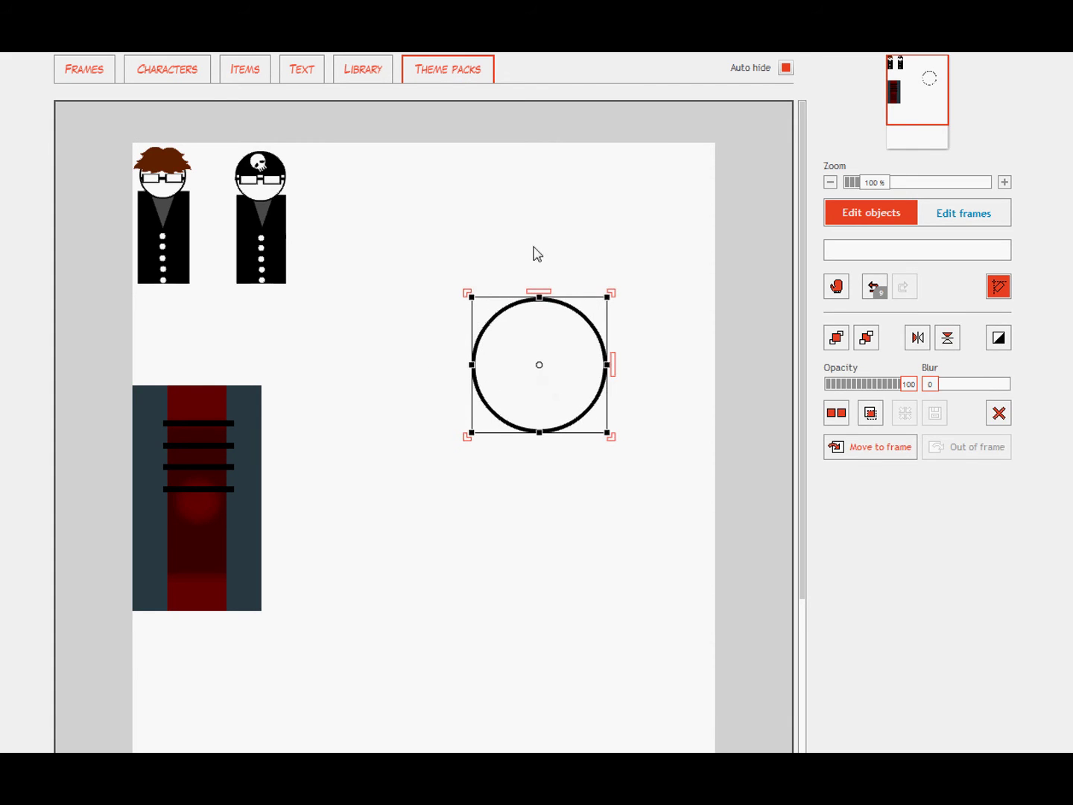
left_click(534, 251)
Step: Add a black square flattened into a thin bar across the circle's upper part as a hat brim, nudged slightly downward
left_click(242, 72)
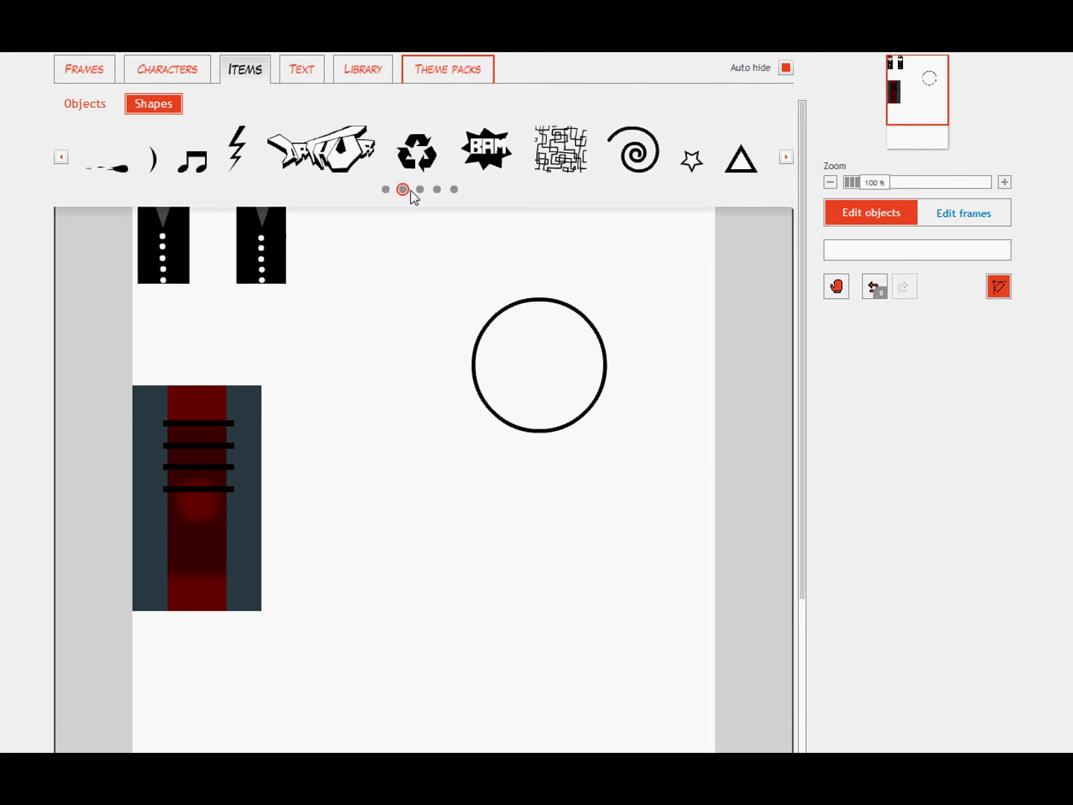
left_click(385, 190)
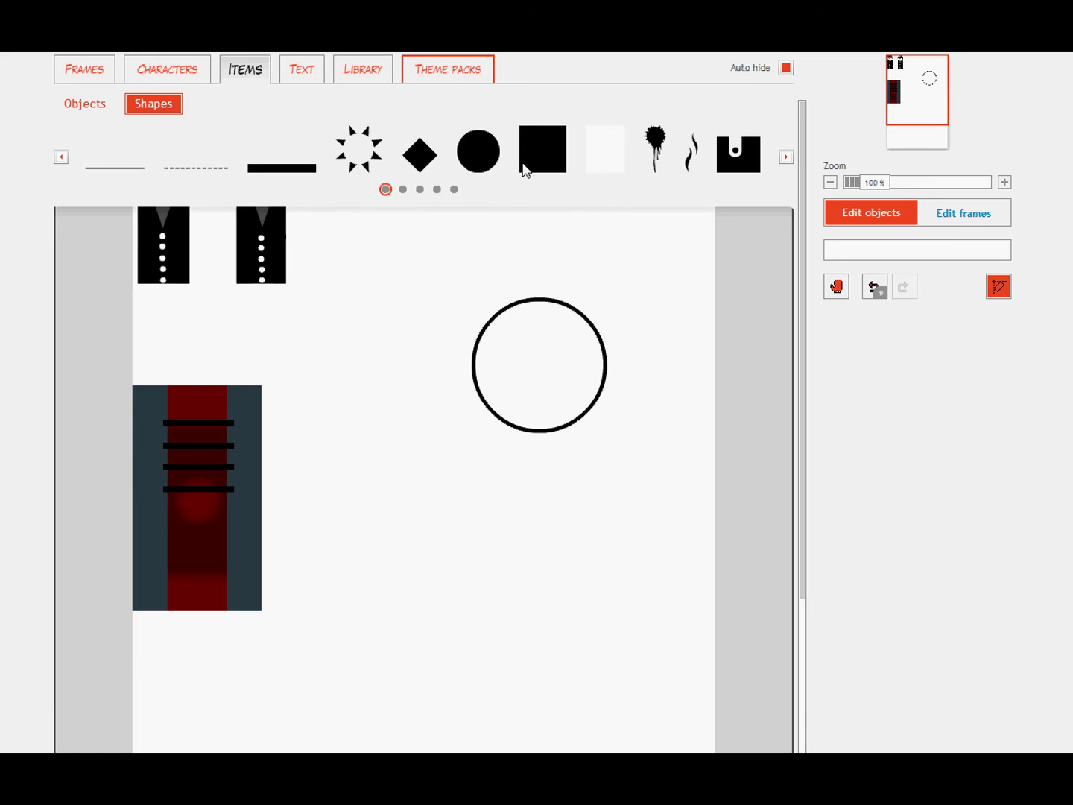
left_click_drag(531, 156, 608, 306)
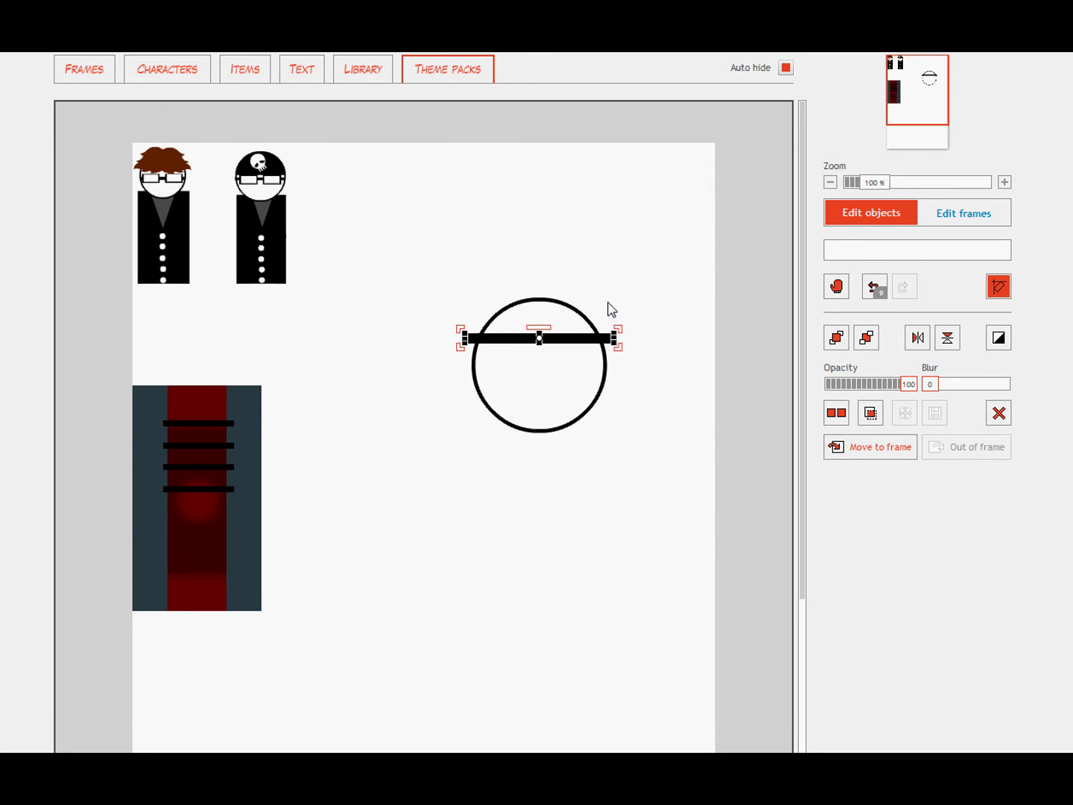
left_click(609, 307)
left_click(559, 344)
key("Down")
key("Down")
key("Down")
key("Down")
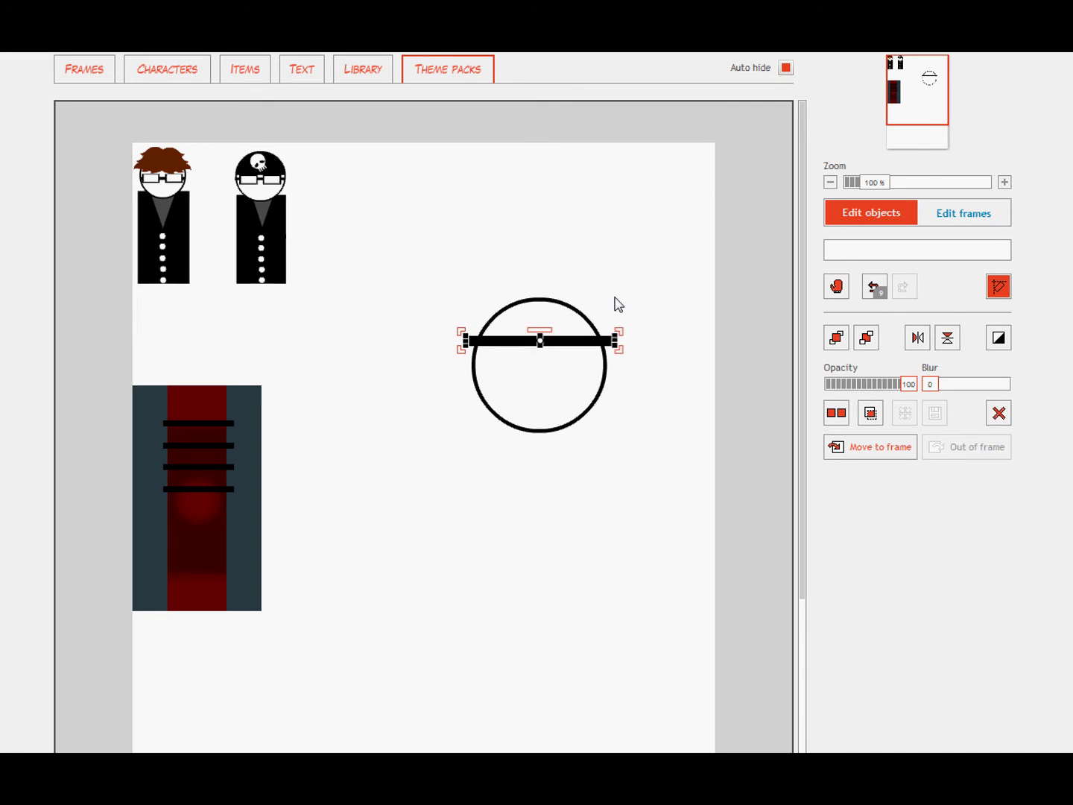
left_click(616, 304)
Step: Duplicate the black brim bar and stretch the copy into a block above the brim as the hat's crown
left_click(257, 184)
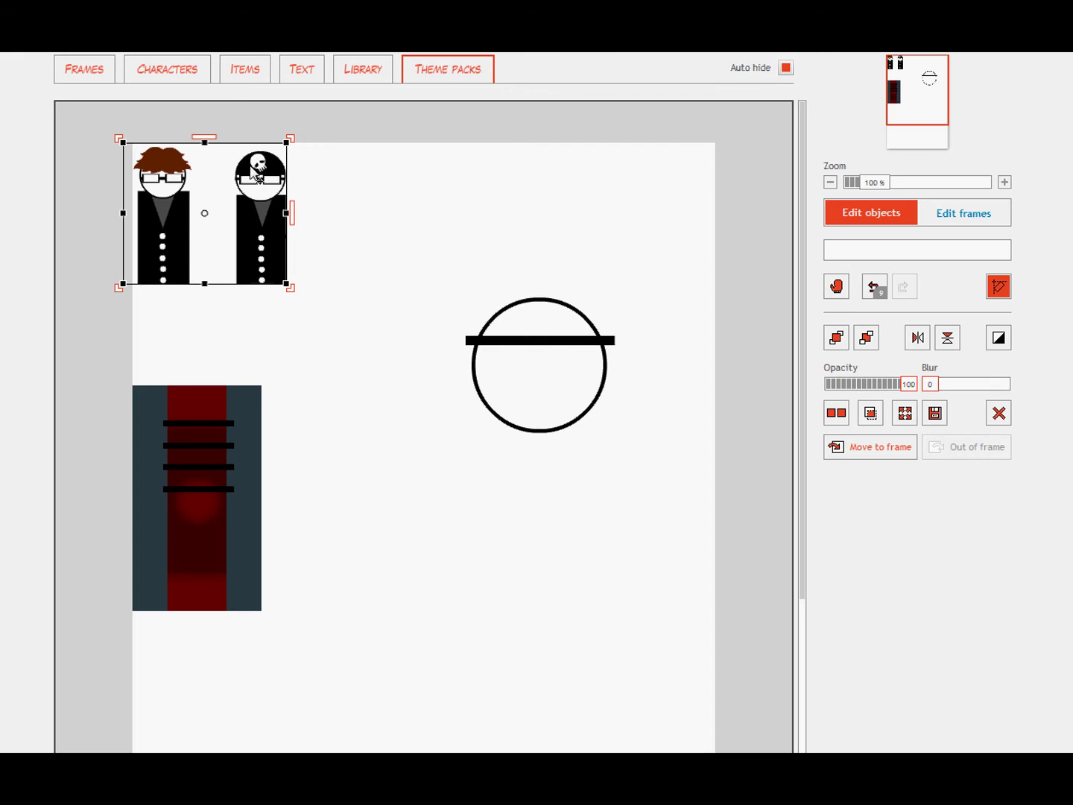
left_click(630, 303)
left_click(557, 343)
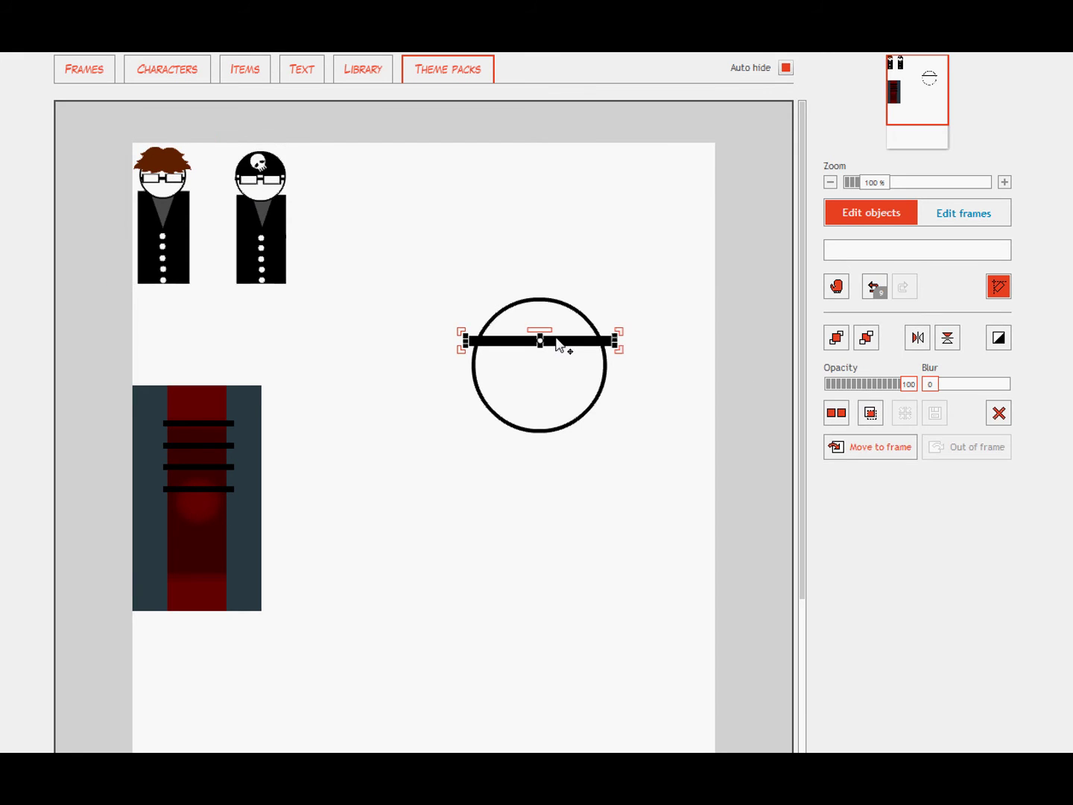
left_click(837, 414)
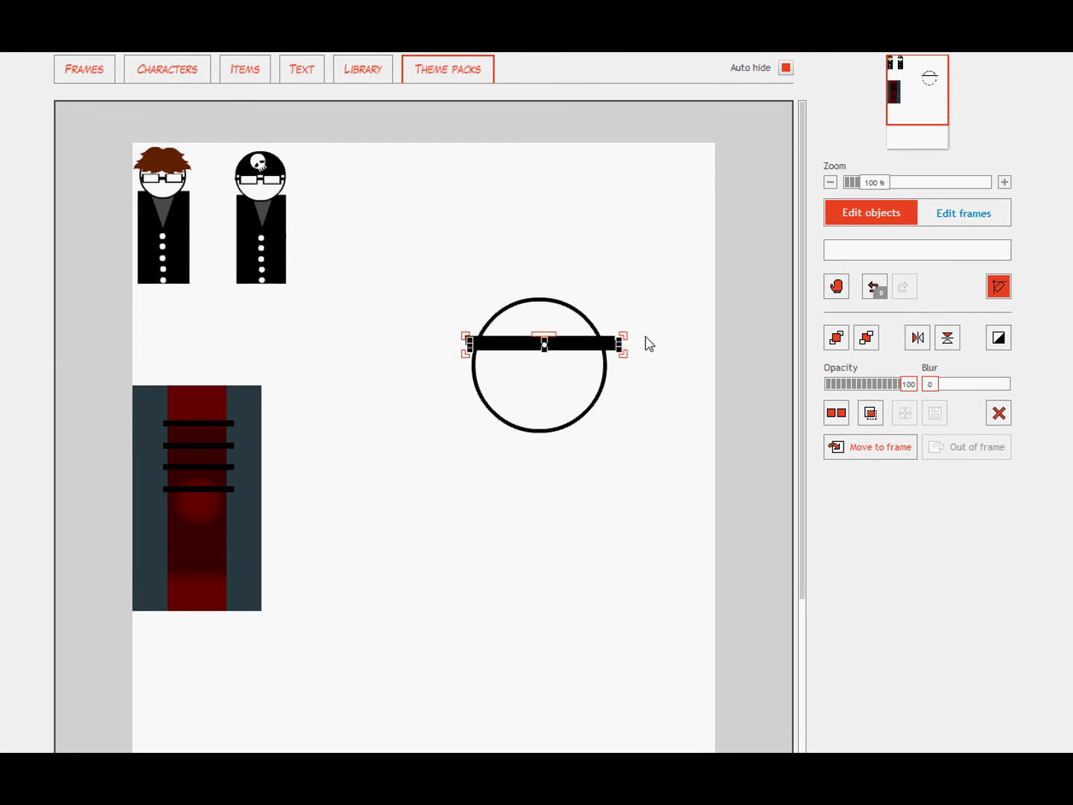
left_click_drag(623, 341, 581, 264)
left_click_drag(558, 311, 607, 298)
left_click(643, 293)
Step: Make the hat's crown taller and nudge it left to centre it on the brim
left_click(564, 301)
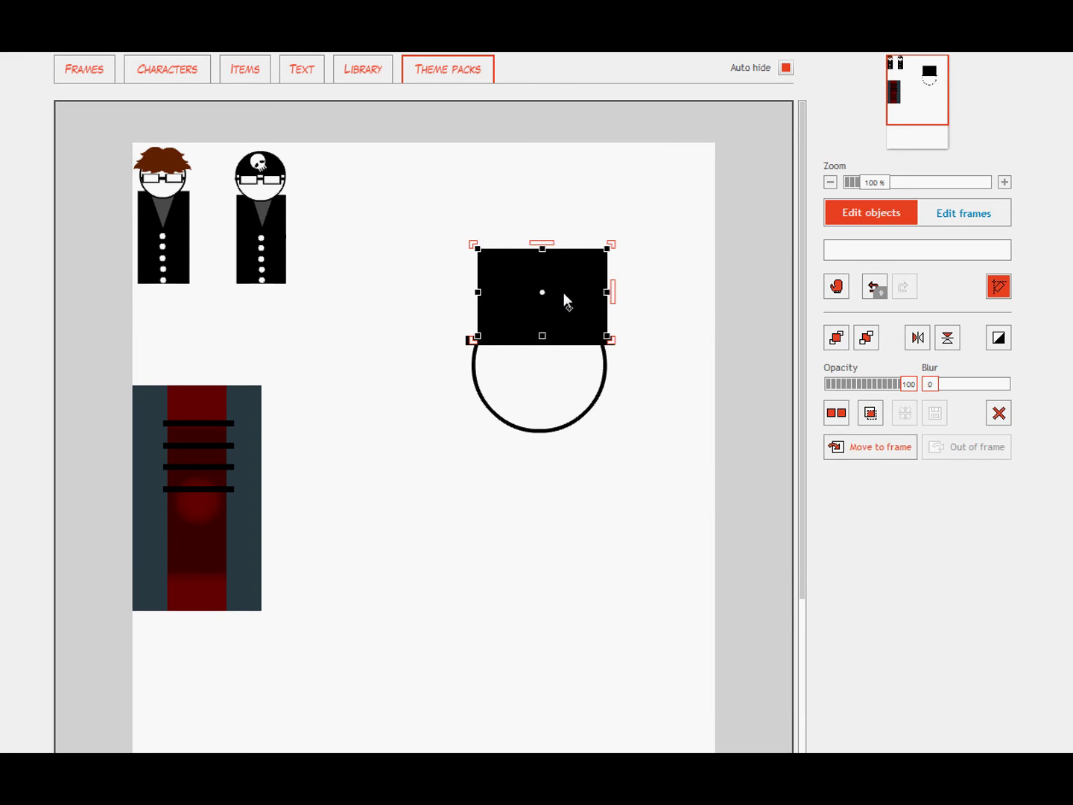
left_click(560, 302)
left_click(552, 278)
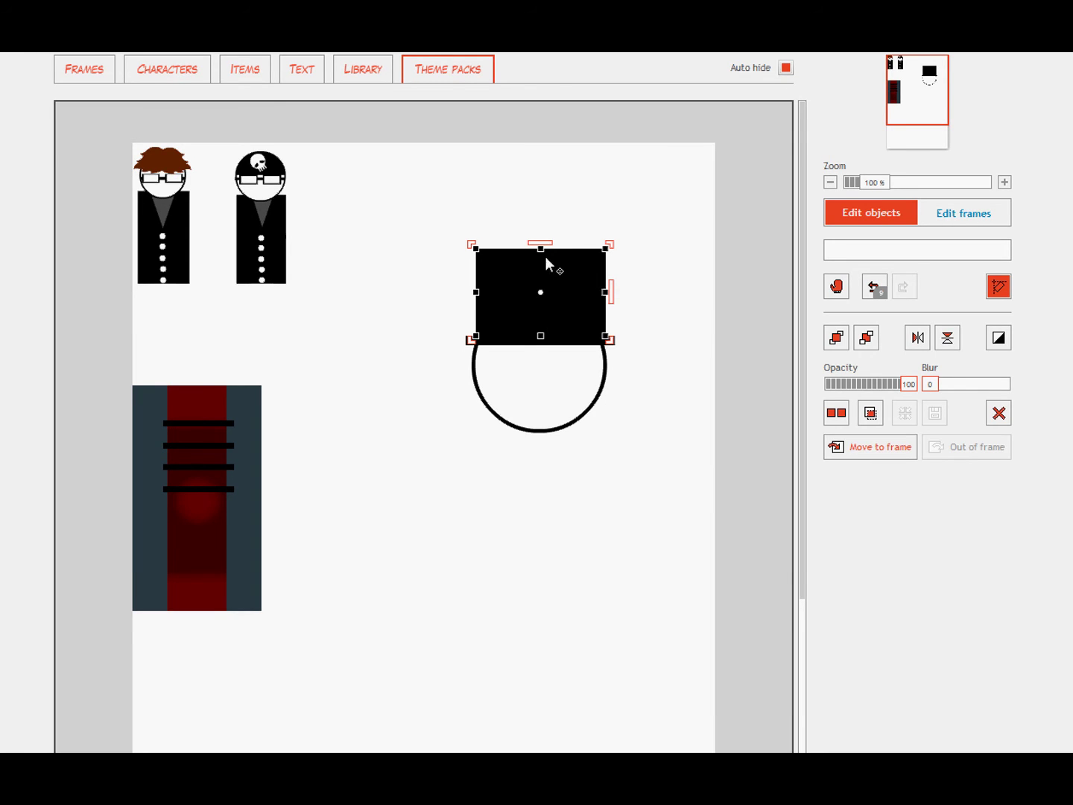
left_click_drag(541, 250, 580, 225)
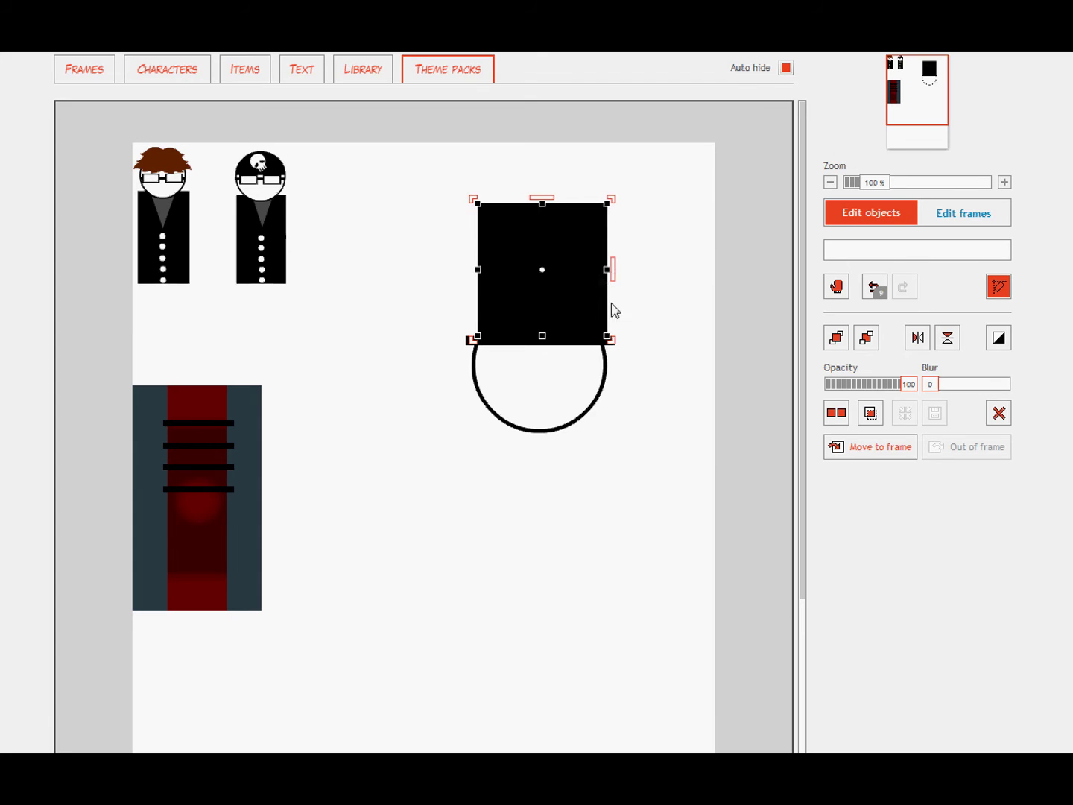
left_click(644, 283)
left_click(570, 282)
key("Left")
key("Left")
left_click(663, 298)
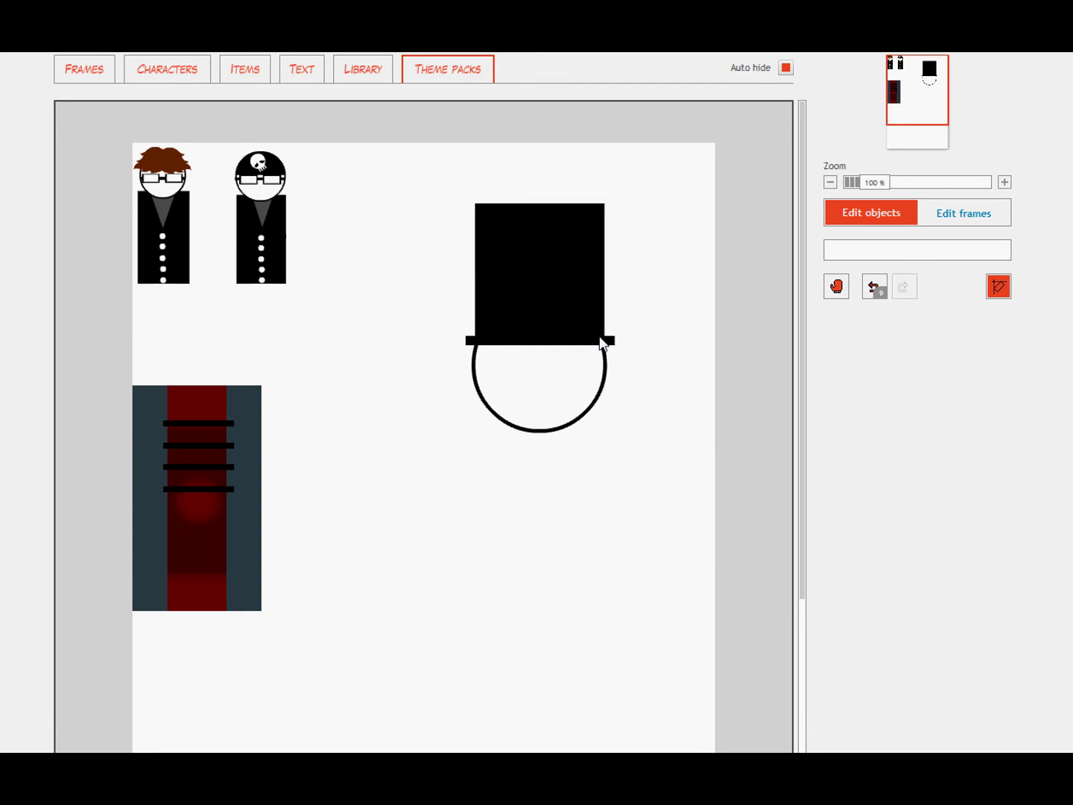
Step: Add a light blue square, invert its colour to brown, and narrow it into a sideburn below the brim's right end
left_click(267, 75)
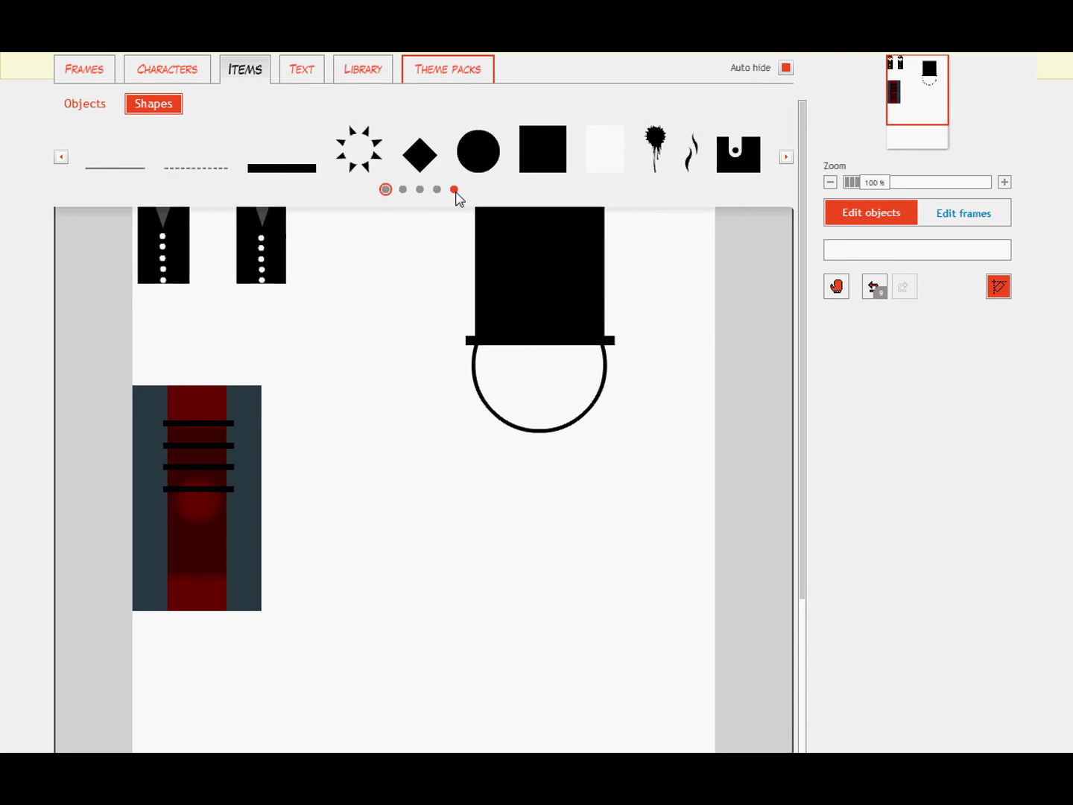
left_click(454, 190)
left_click_drag(218, 156, 604, 382)
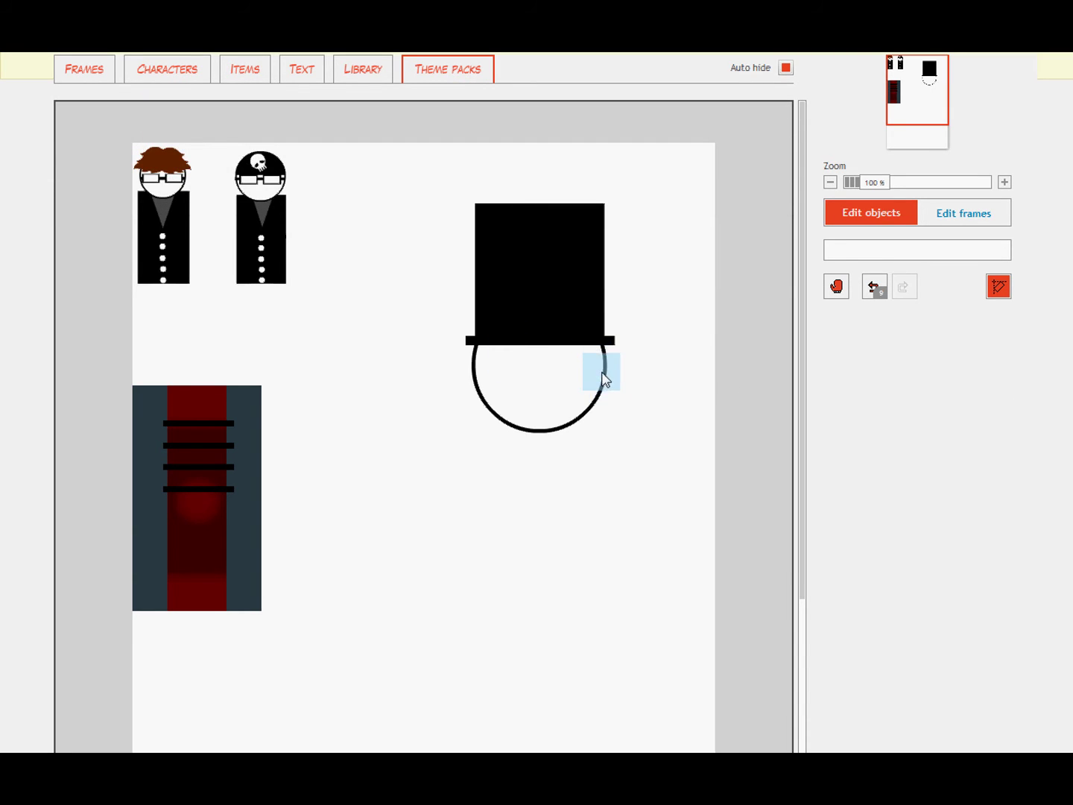
left_click(998, 337)
mouse_move(613, 389)
left_mouse_down()
mouse_move(625, 382)
mouse_move(618, 371)
mouse_move(627, 378)
mouse_move(593, 376)
mouse_move(604, 371)
left_mouse_up()
left_click(602, 373)
left_click(630, 376)
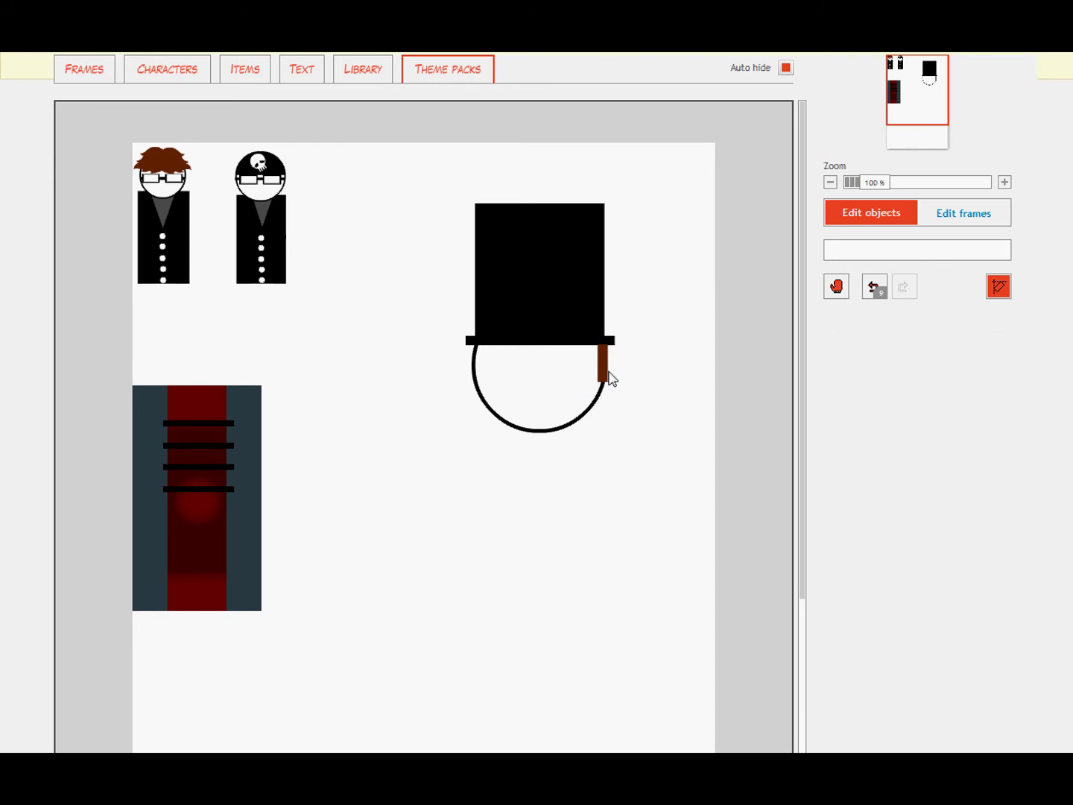
Step: Duplicate the brown sideburn and place the copy on the circle's left edge below the brim
left_click(602, 376)
left_click(664, 372)
left_click(603, 365)
left_click(835, 412)
left_click_drag(617, 389, 483, 381)
left_click(638, 401)
left_click(607, 368)
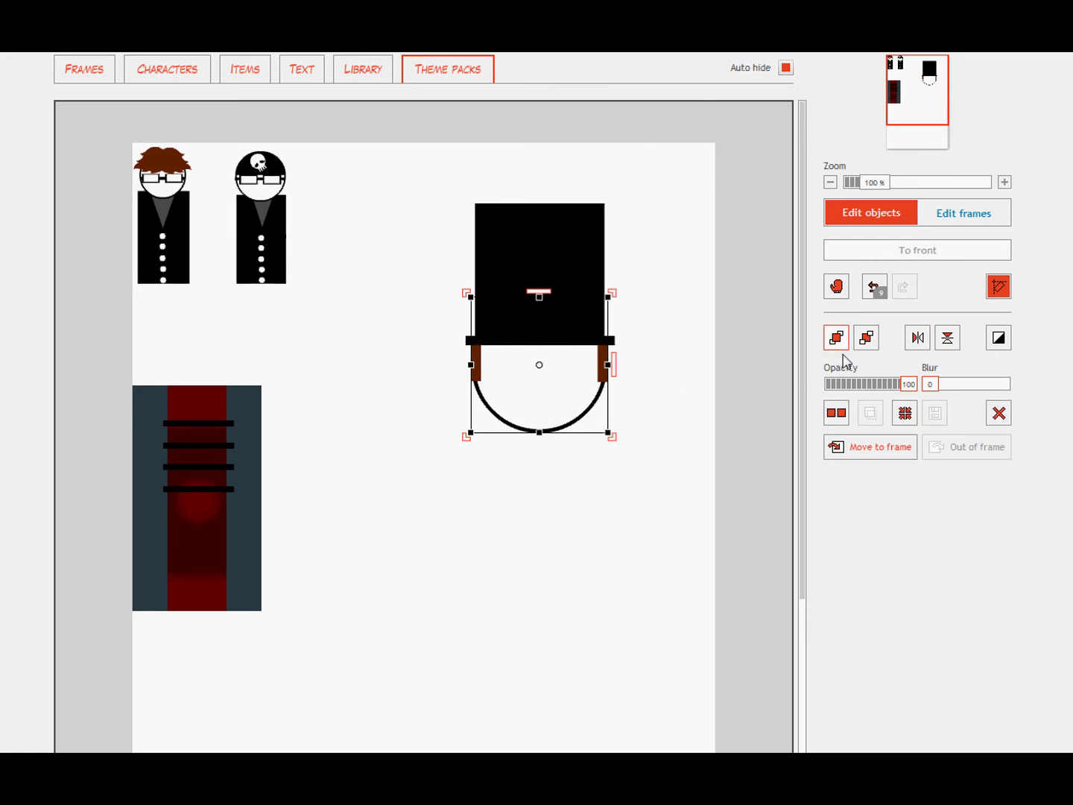
left_click(647, 484)
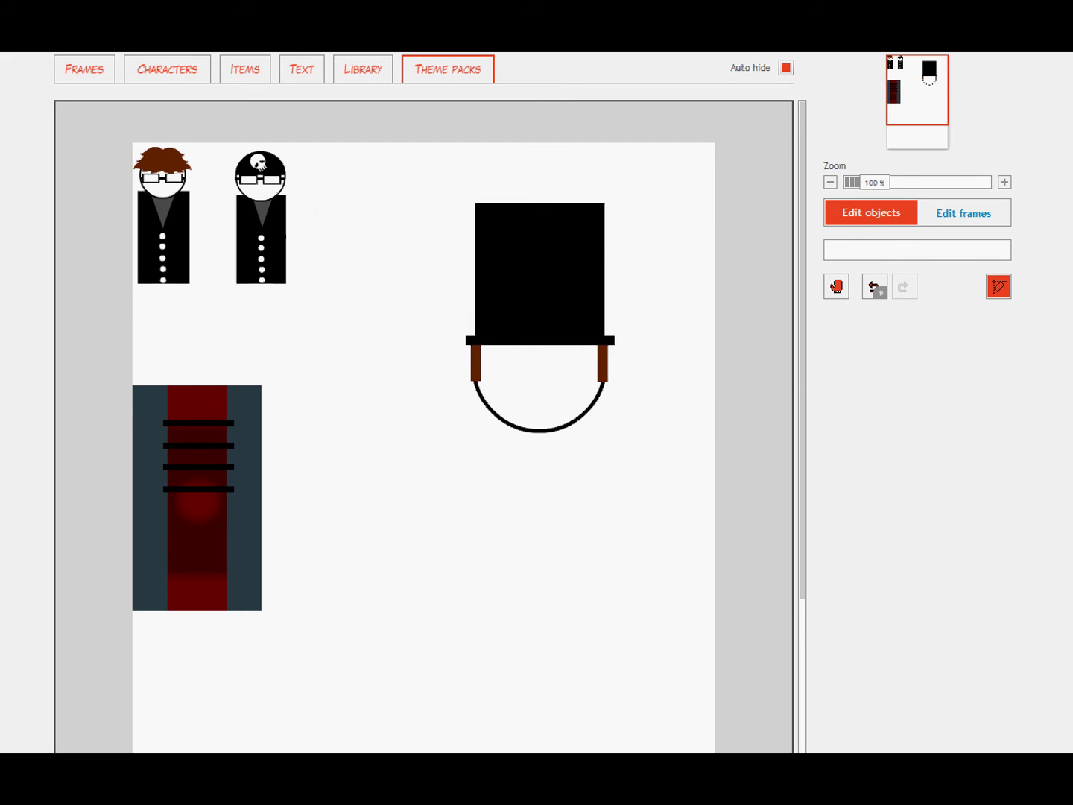
Step: Add the black curved stroke shape, rotated and stretched into a crescent along the bottom of the circle
left_click(251, 81)
left_click(386, 189)
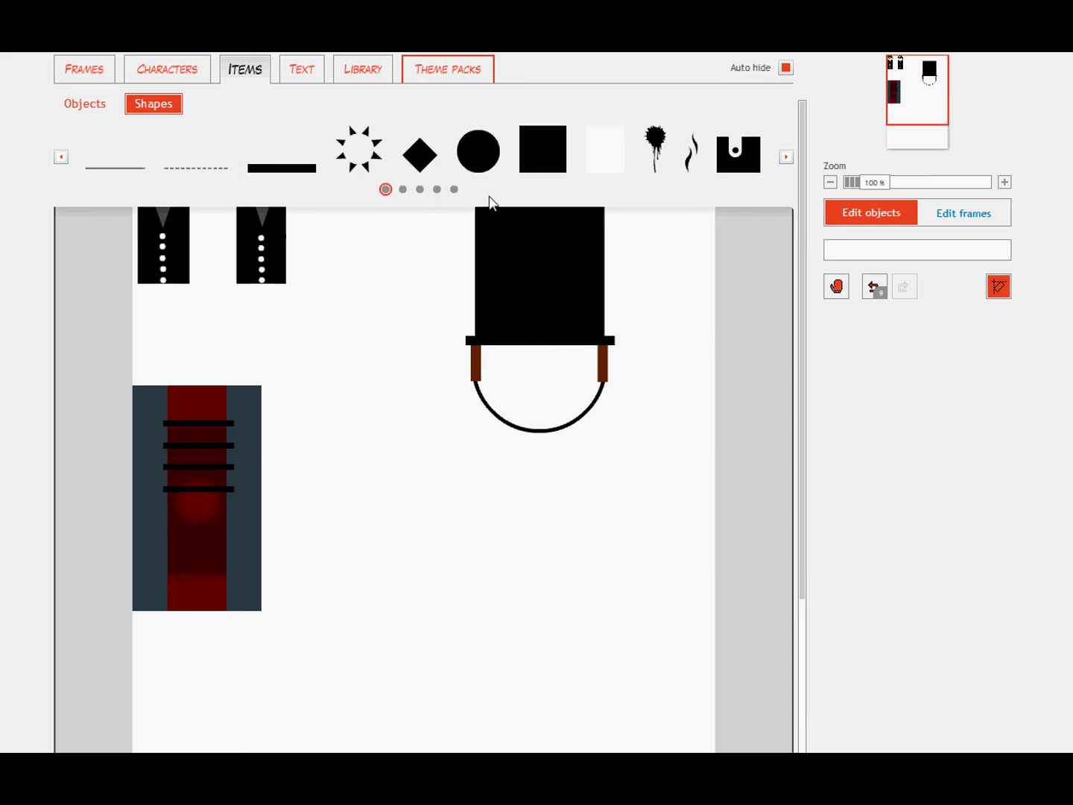
left_click(403, 189)
left_click_drag(152, 158, 594, 424)
left_click(596, 473)
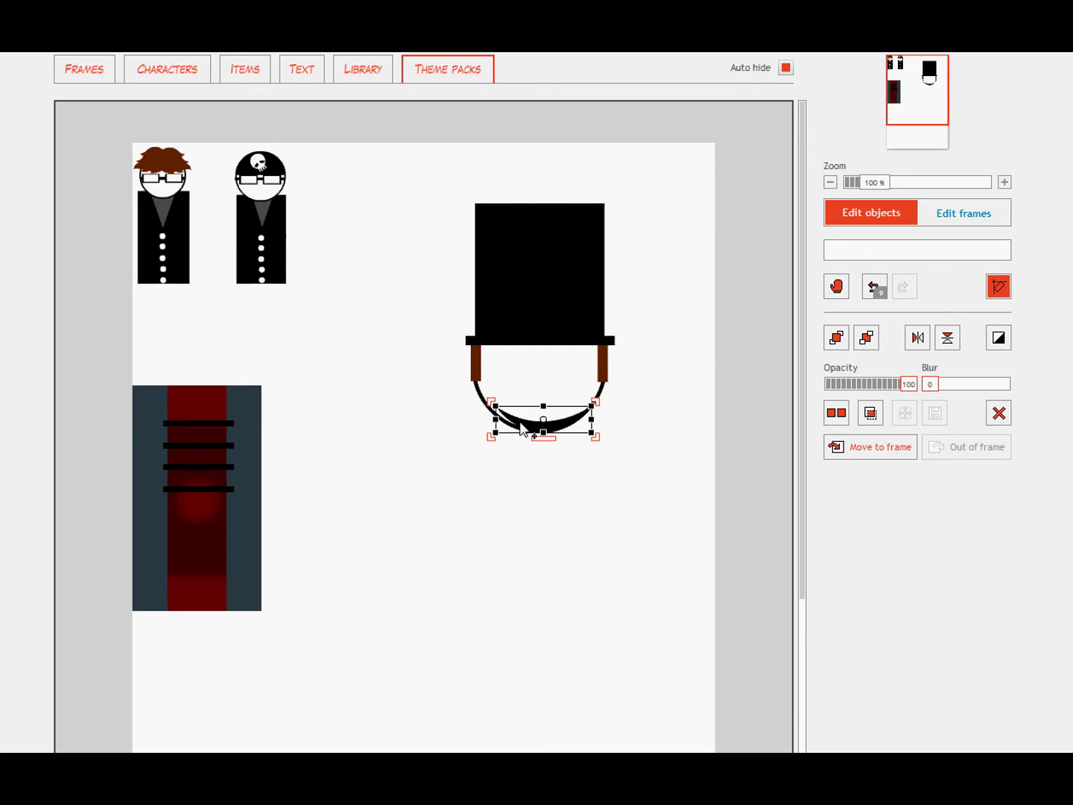
left_click_drag(496, 426, 490, 426)
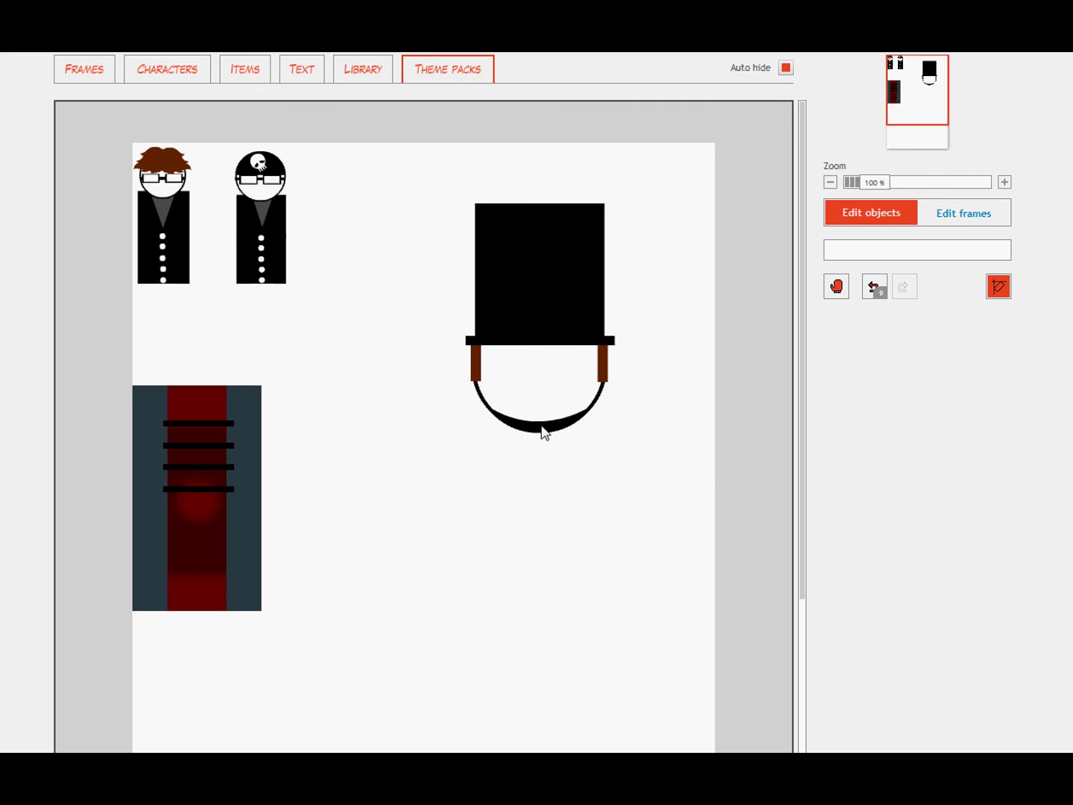
Step: Move the crescent clear of the face and place a colour-inverted light blue square behind it, widened into a brown rectangle
left_click_drag(544, 432, 452, 521)
left_click(499, 394)
left_click(264, 70)
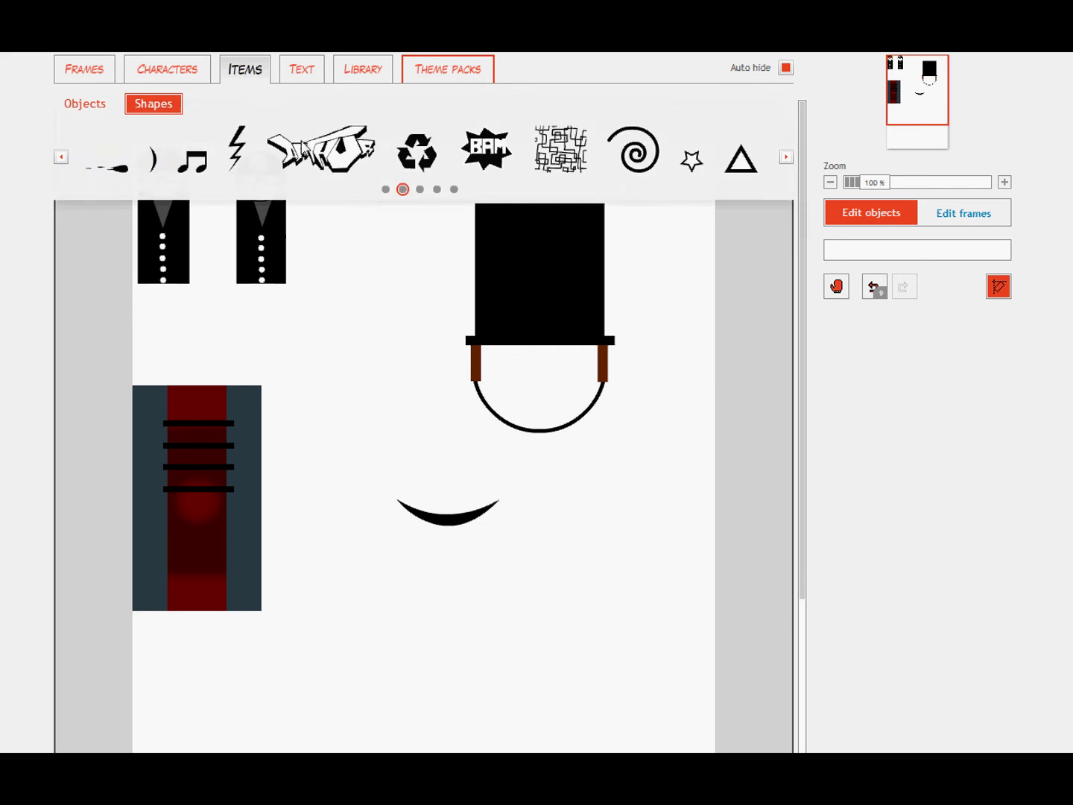
left_click(454, 189)
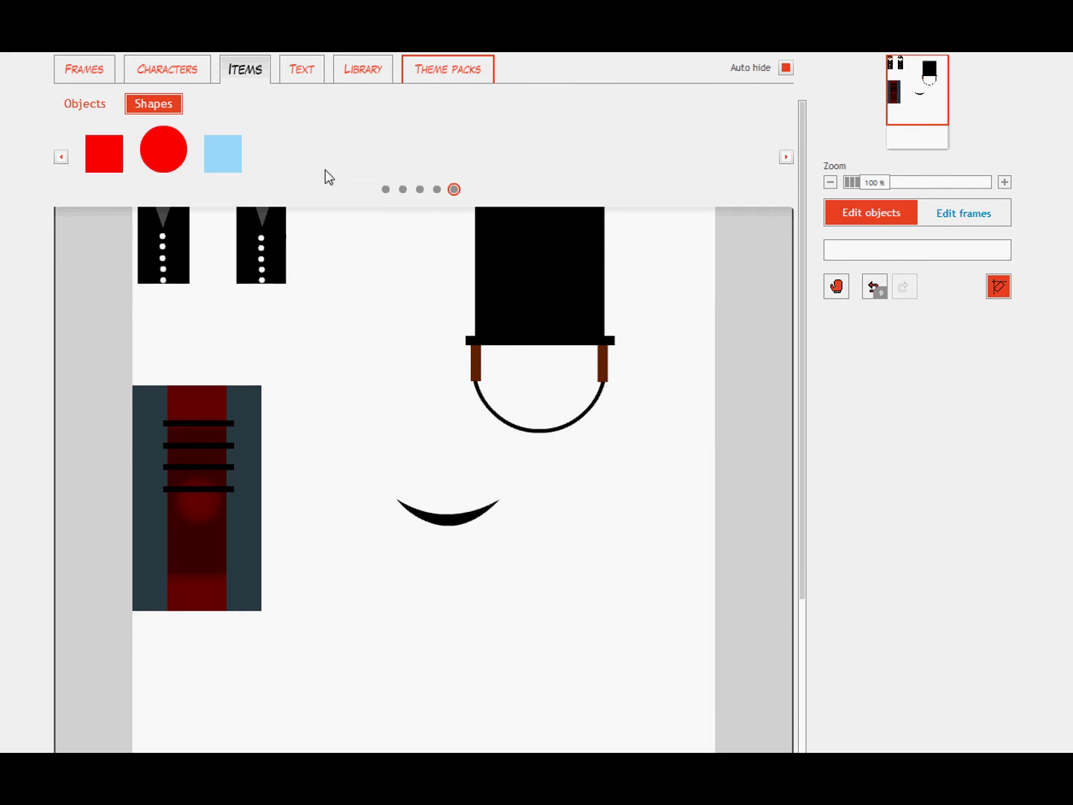
left_click(408, 519)
left_click_drag(426, 513, 509, 512)
left_click(867, 339)
left_click(1011, 341)
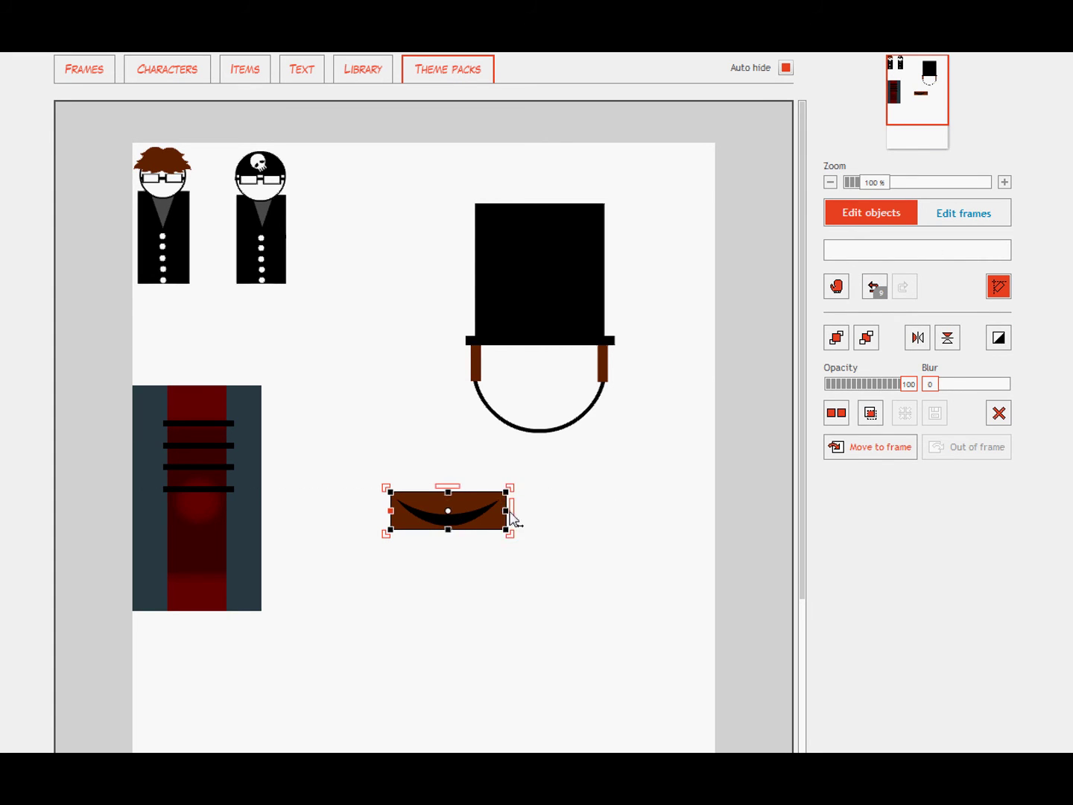
Step: Mask the brown rectangle with the crescent and place the resulting brown beard along the bottom of the face
left_click(871, 412)
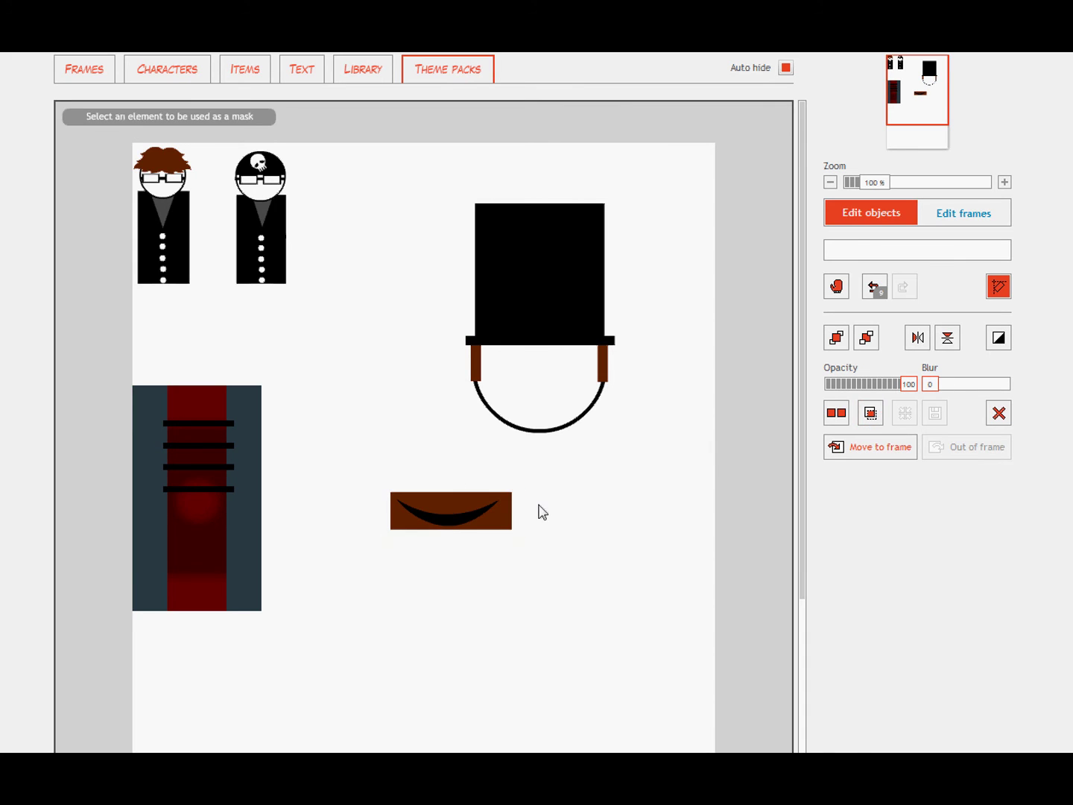
left_click(472, 523)
left_click(672, 457)
left_click_drag(463, 511, 535, 434)
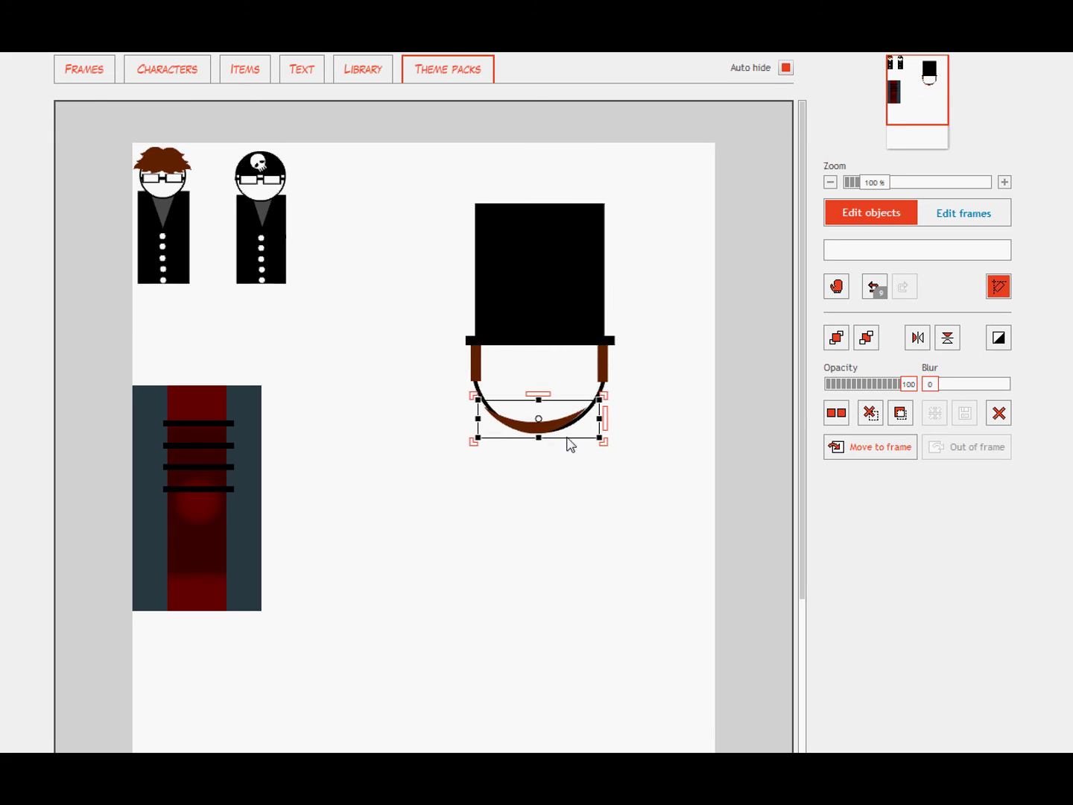
left_click(570, 485)
Step: Add a black circle as a mouth and two small black circles as eyes on the face
left_click(243, 69)
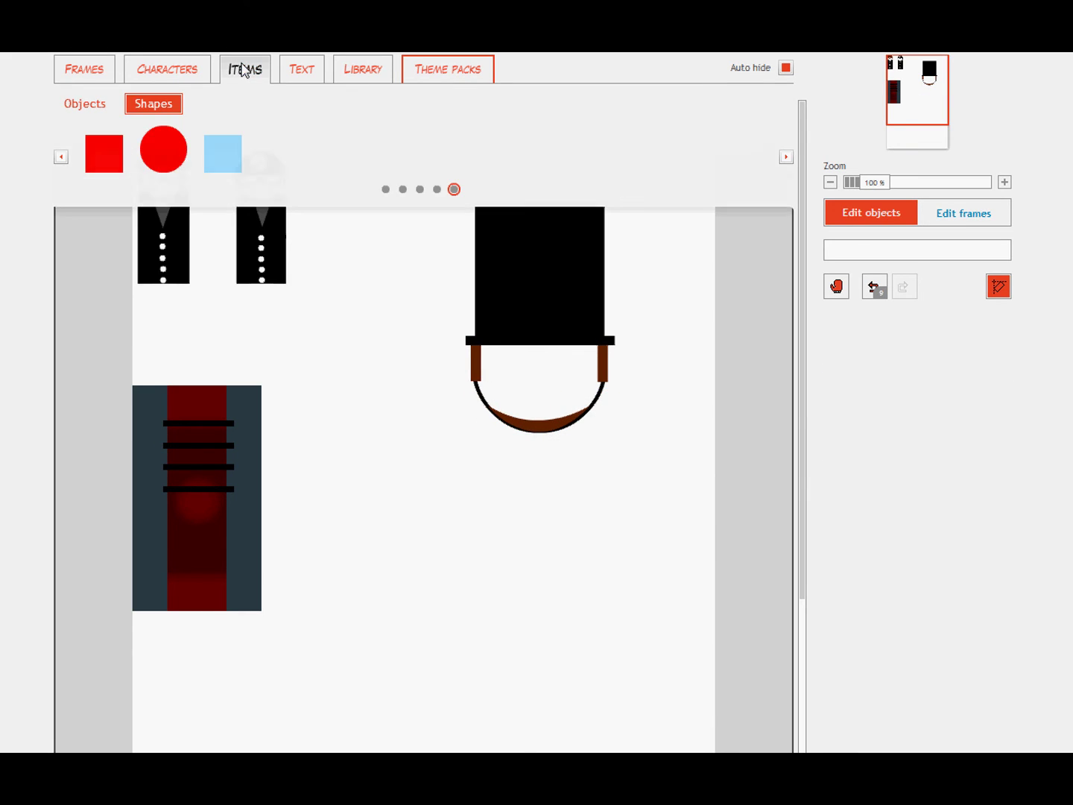
left_click(386, 189)
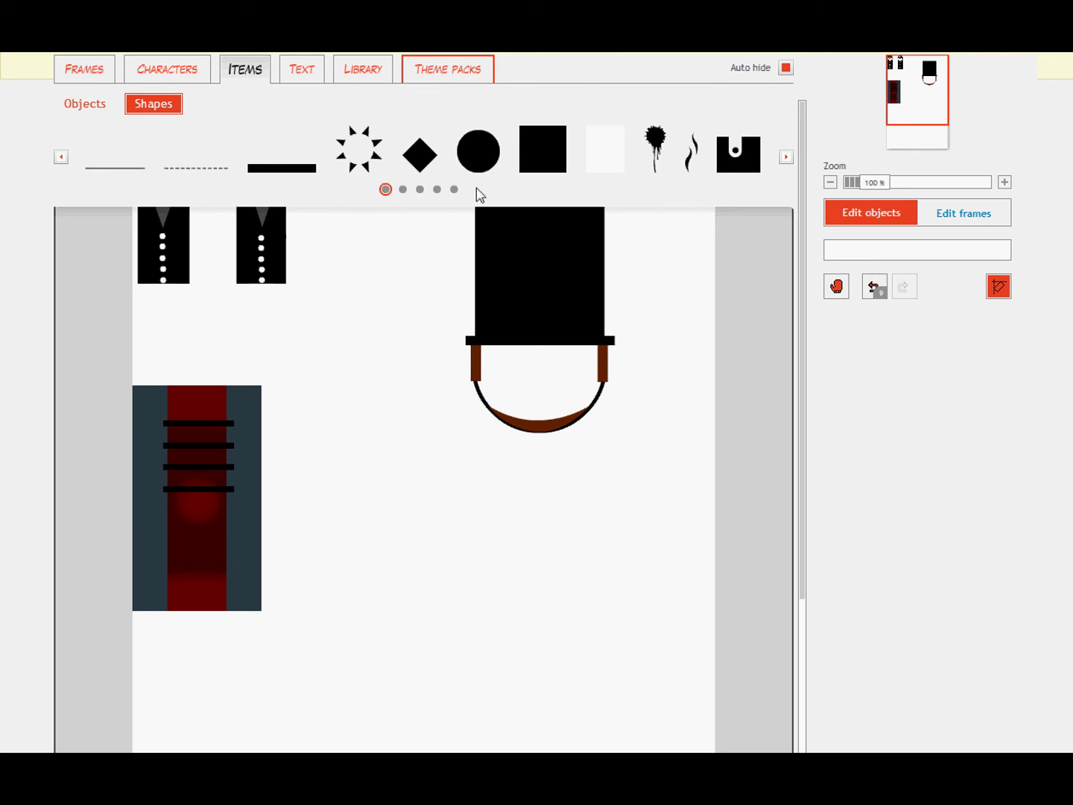
left_click_drag(478, 151, 514, 377)
left_click(398, 409)
left_click(835, 412)
left_click(570, 425)
left_click(586, 424)
left_click(578, 378)
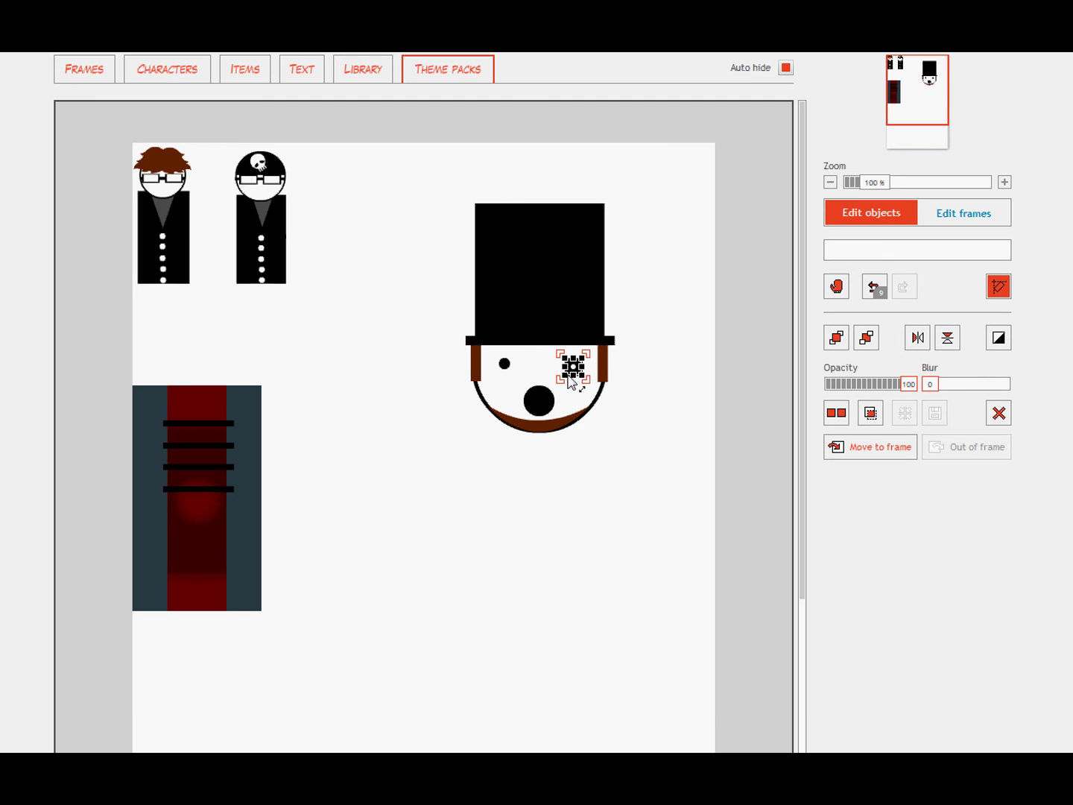
left_click_drag(568, 377, 572, 374)
left_click(628, 394)
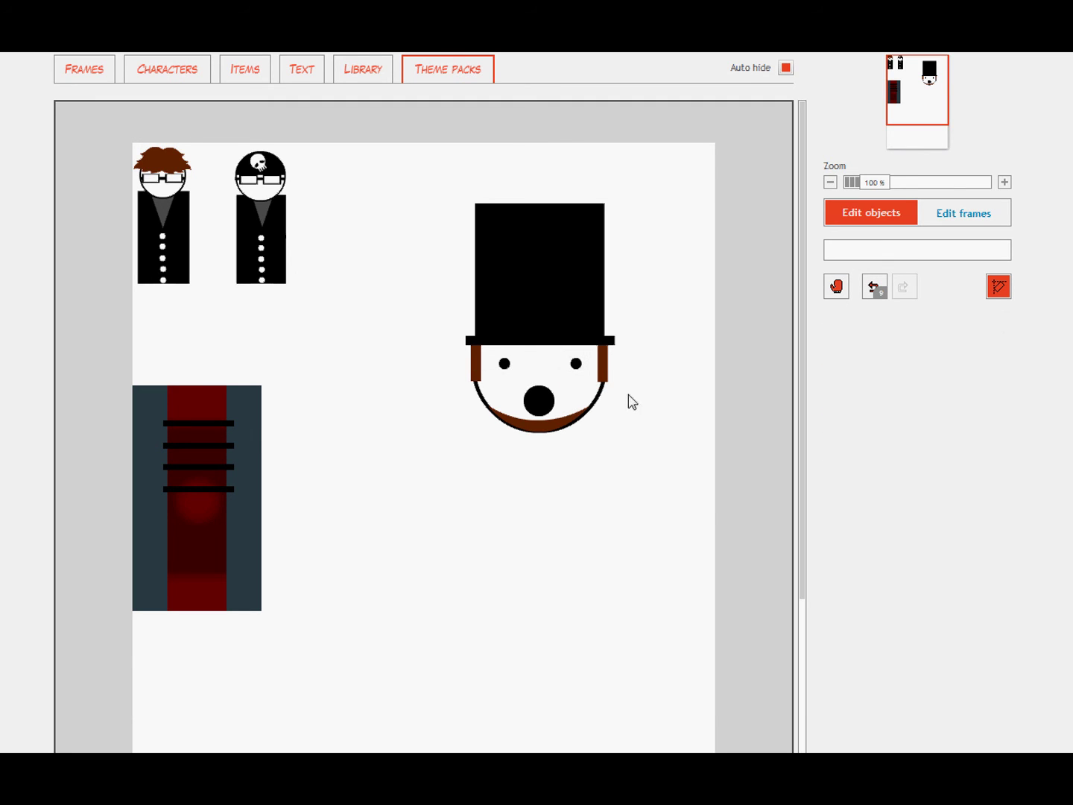
Step: Delete the black circle mouth and both eyes from the face
left_click(538, 401)
key("Delete")
left_click(504, 363)
key("Delete")
left_click(576, 363)
key("Delete")
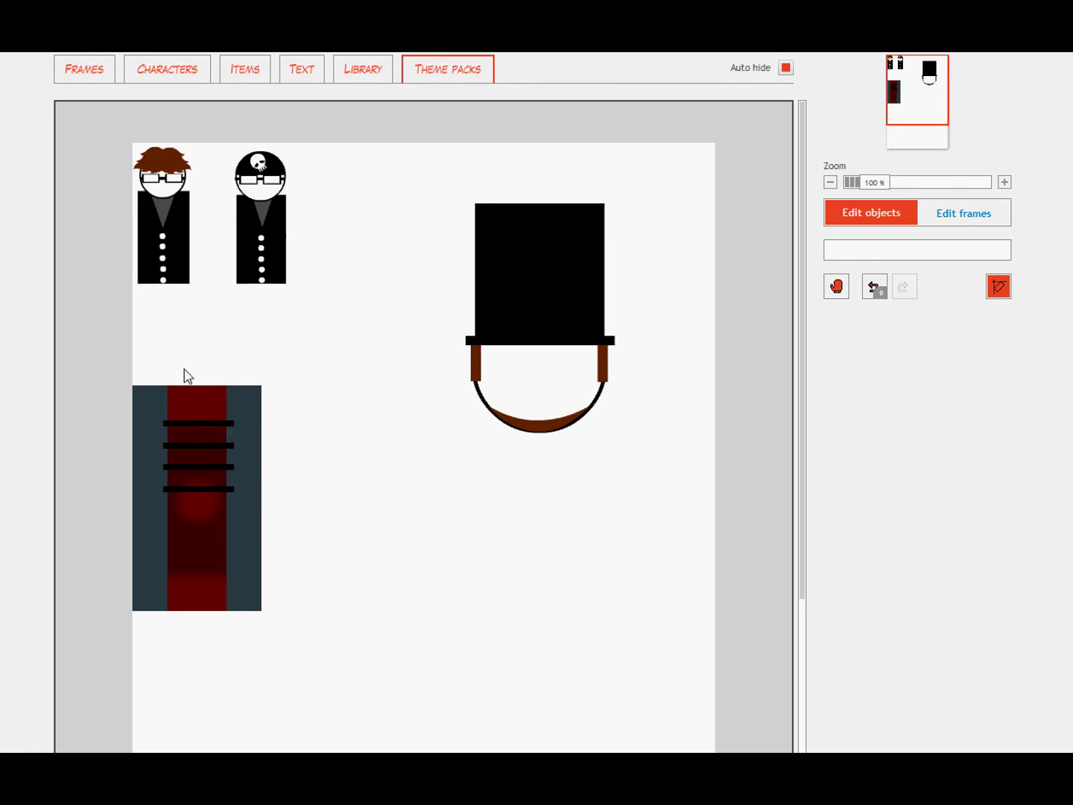
Step: Move the clothed torso directly beneath the head and slightly shrink the head and hat together to fit it
left_click_drag(137, 363, 352, 663)
left_click_drag(221, 511, 564, 509)
left_click_drag(646, 287, 463, 368)
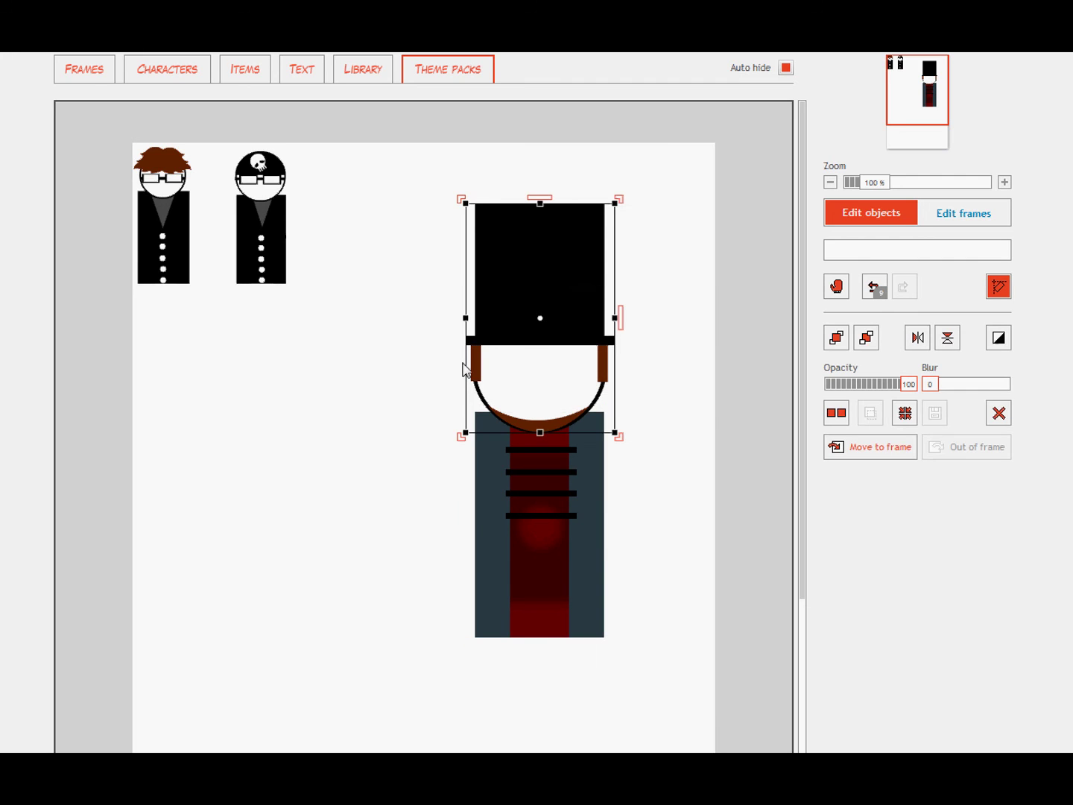
left_click_drag(465, 204, 464, 208)
left_click_drag(646, 409, 417, 218)
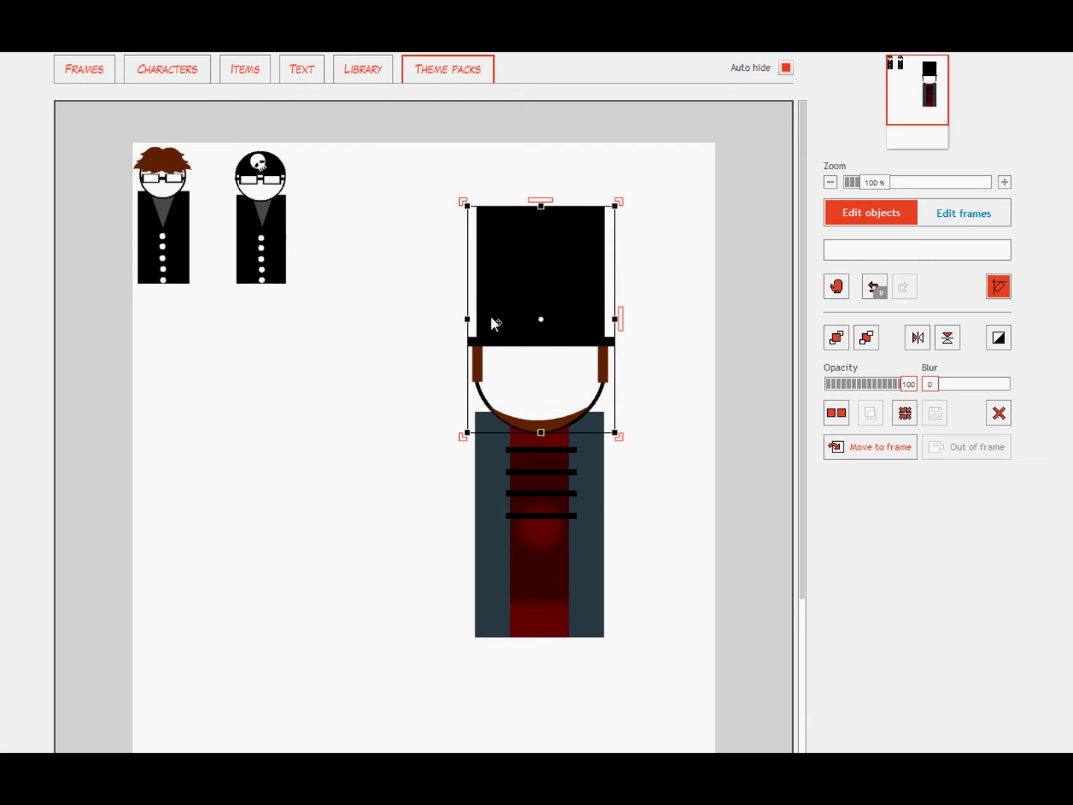
Step: Raise the head and hat slightly, shrink them a little more, and centre them over the torso's upper edge
key("Up")
key("Up")
key("Up")
key("Up")
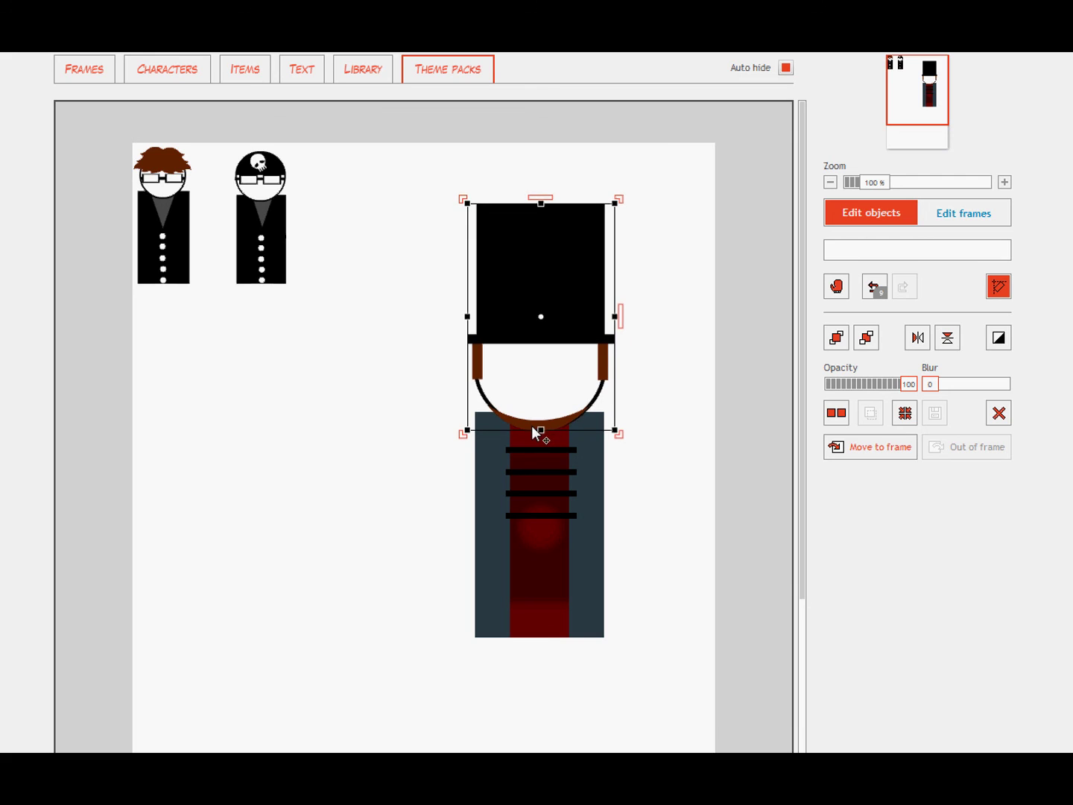
key("Up")
key("Up")
key("Up")
left_click_drag(515, 418, 518, 413)
left_click_drag(645, 410, 479, 213)
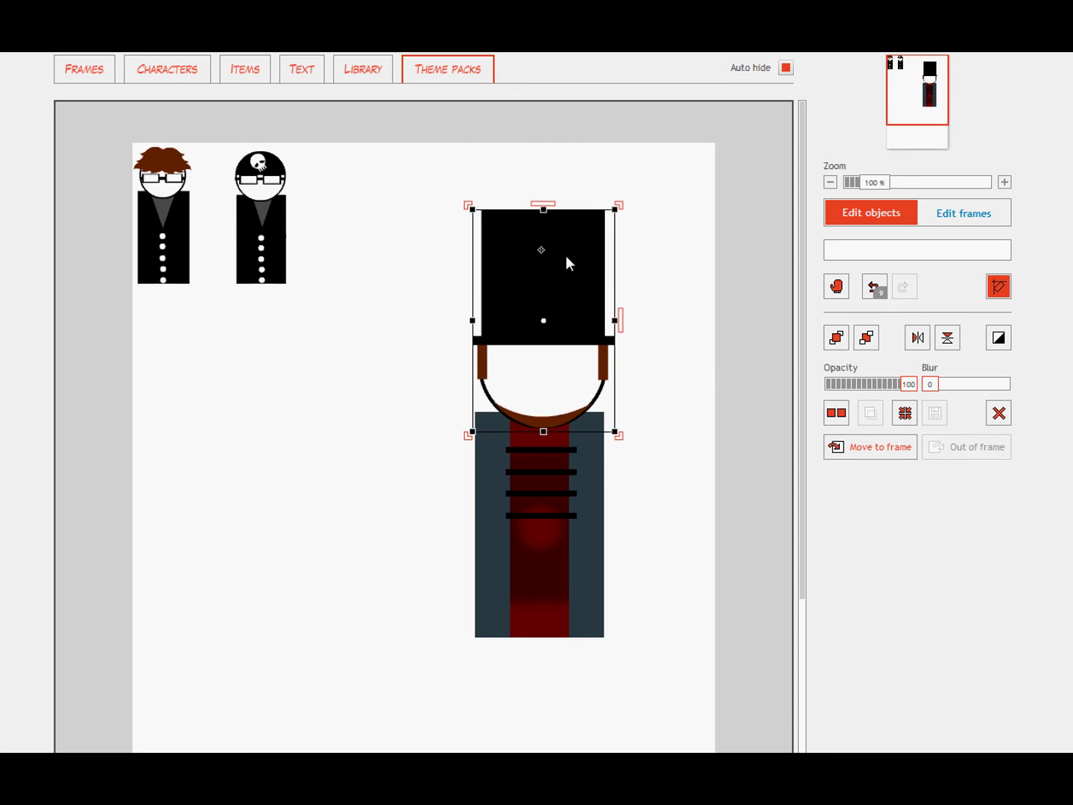
left_click(668, 371)
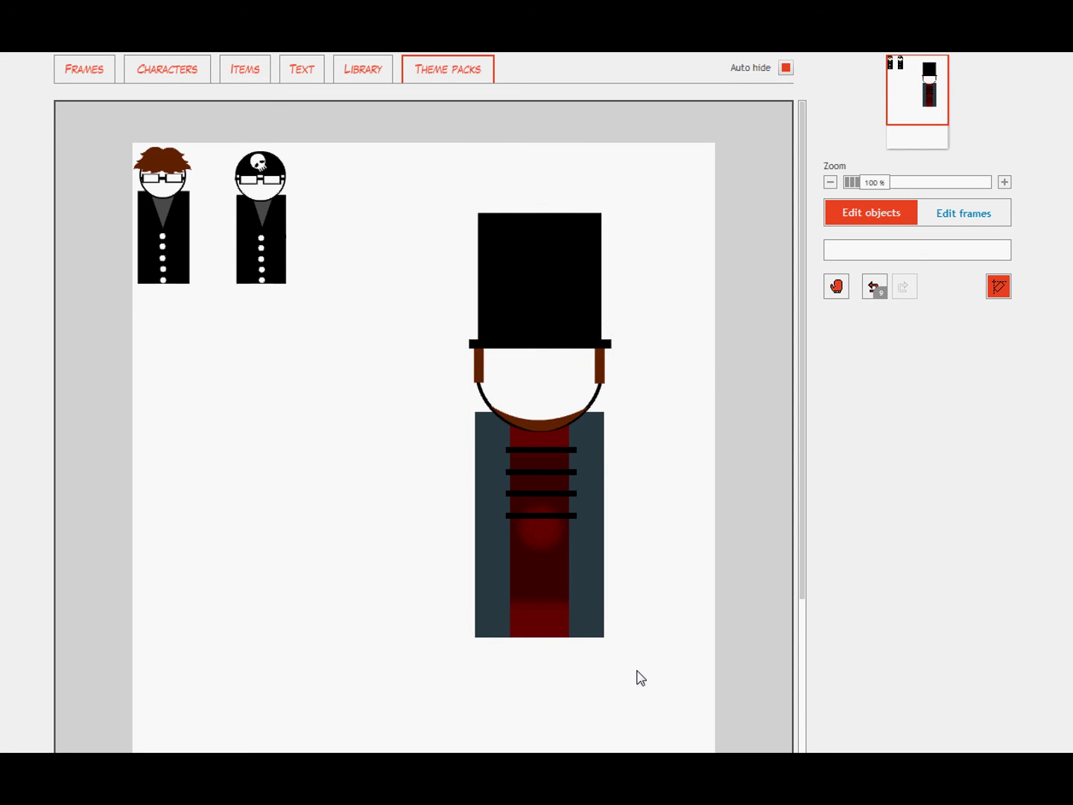
Step: Group the hat, head and torso into one character and move it up to the page's upper edge
left_click_drag(640, 677, 430, 189)
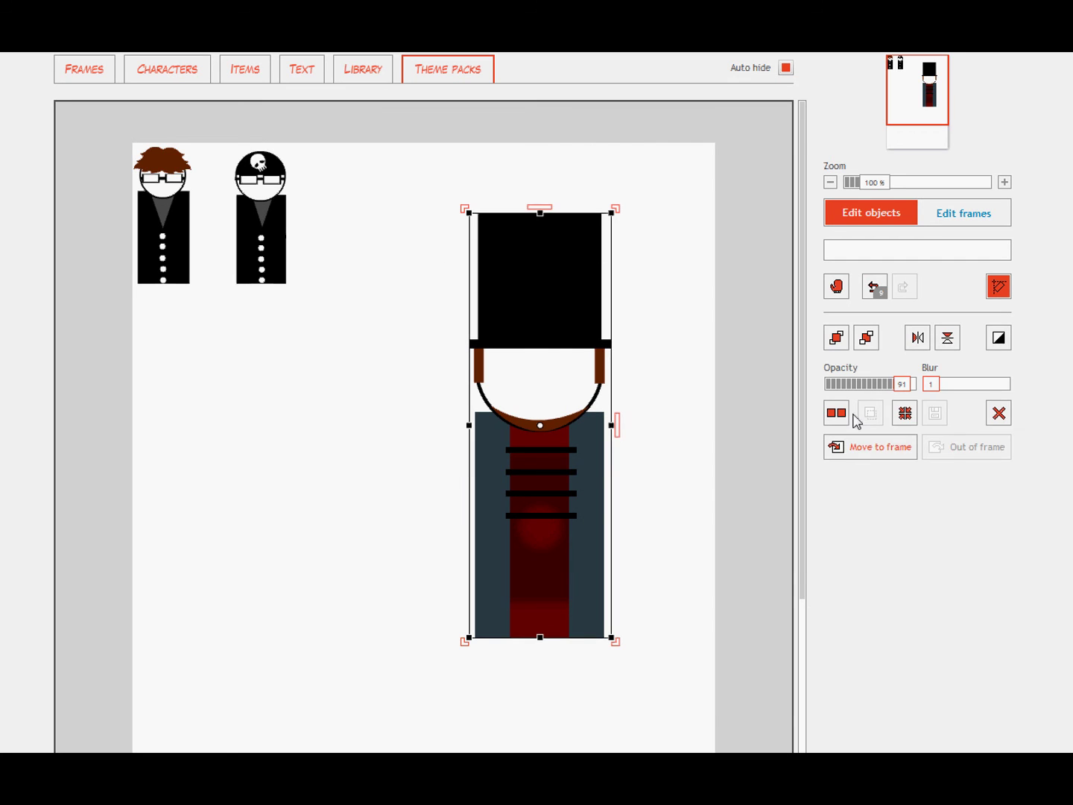
left_click(910, 414)
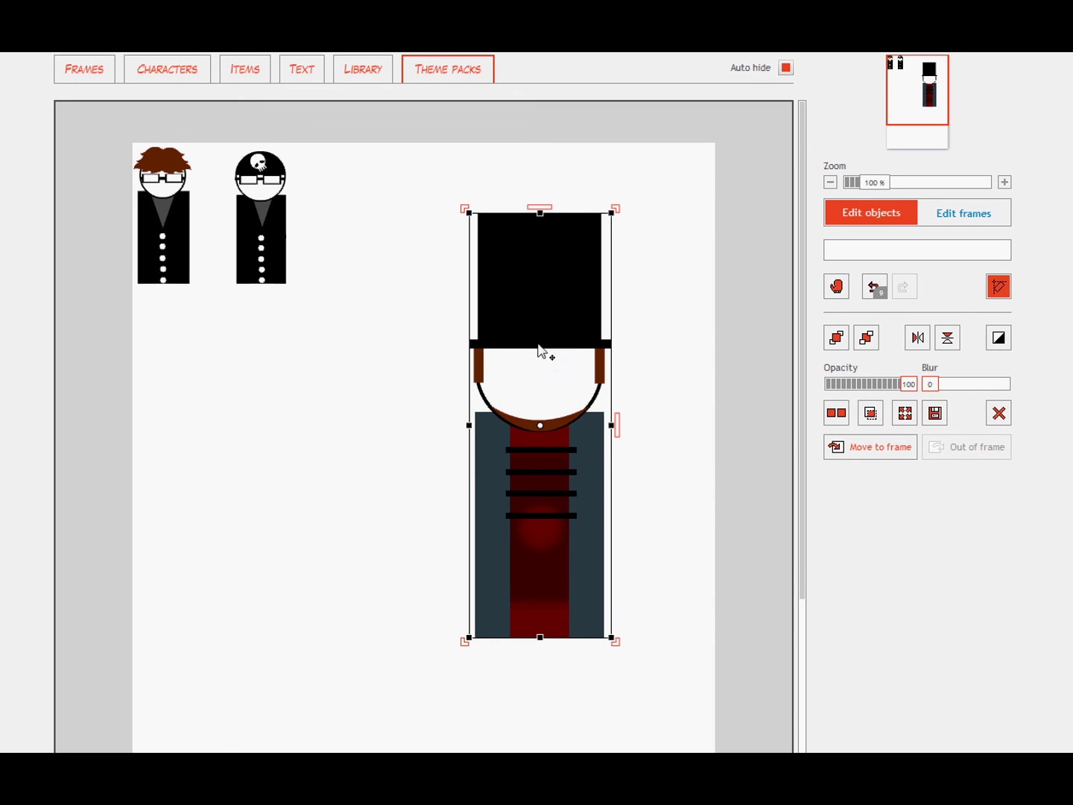
left_click(669, 334)
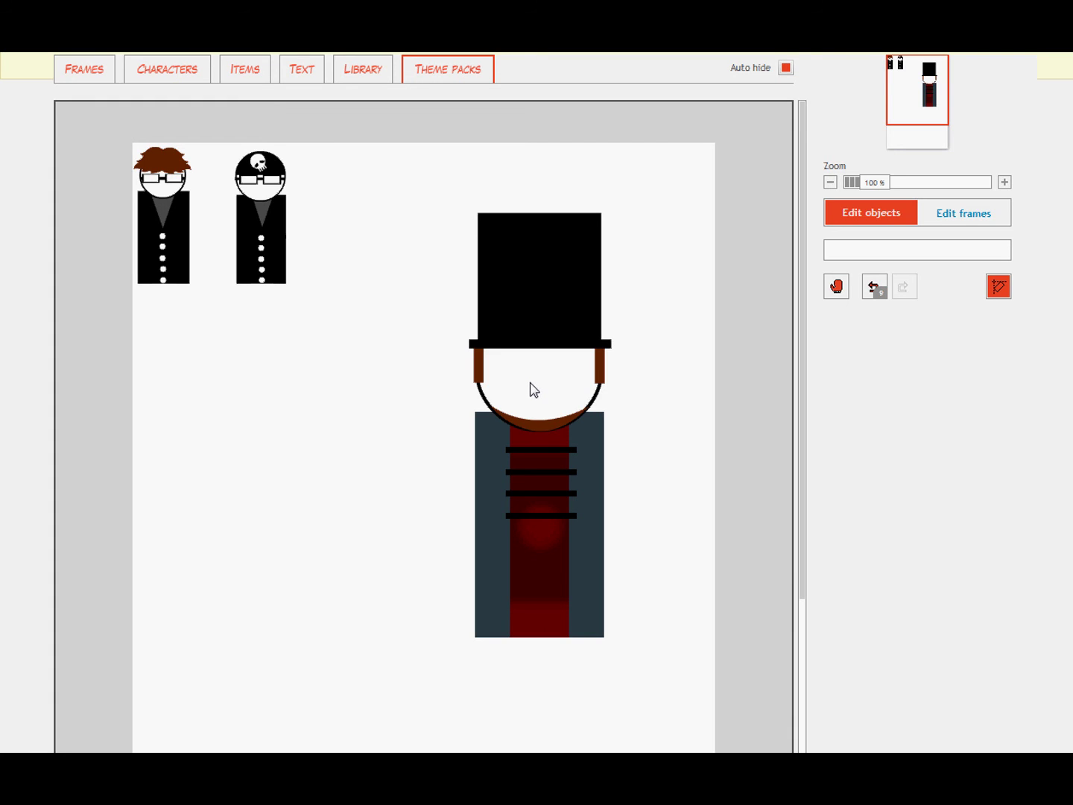
left_click_drag(526, 395, 449, 329)
Step: Scale the grouped pair of small characters up and back down to slightly below their original size
left_click(246, 232)
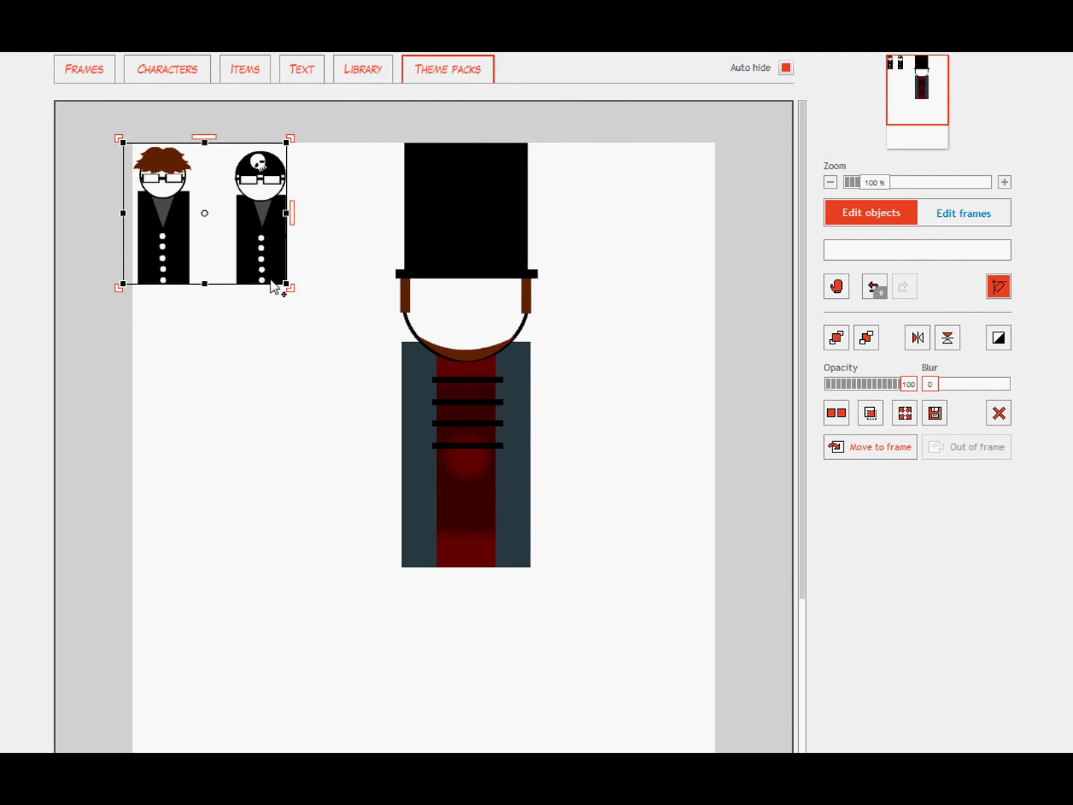
left_click_drag(292, 290, 408, 421)
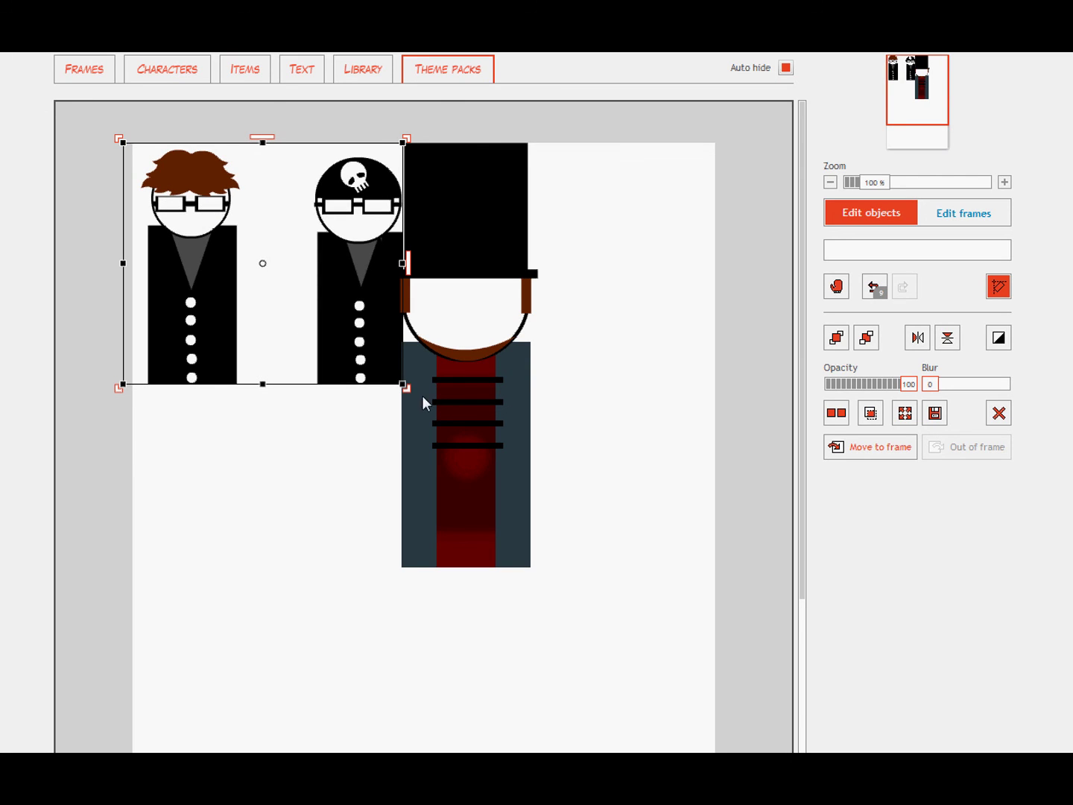
left_click_drag(406, 389, 266, 306)
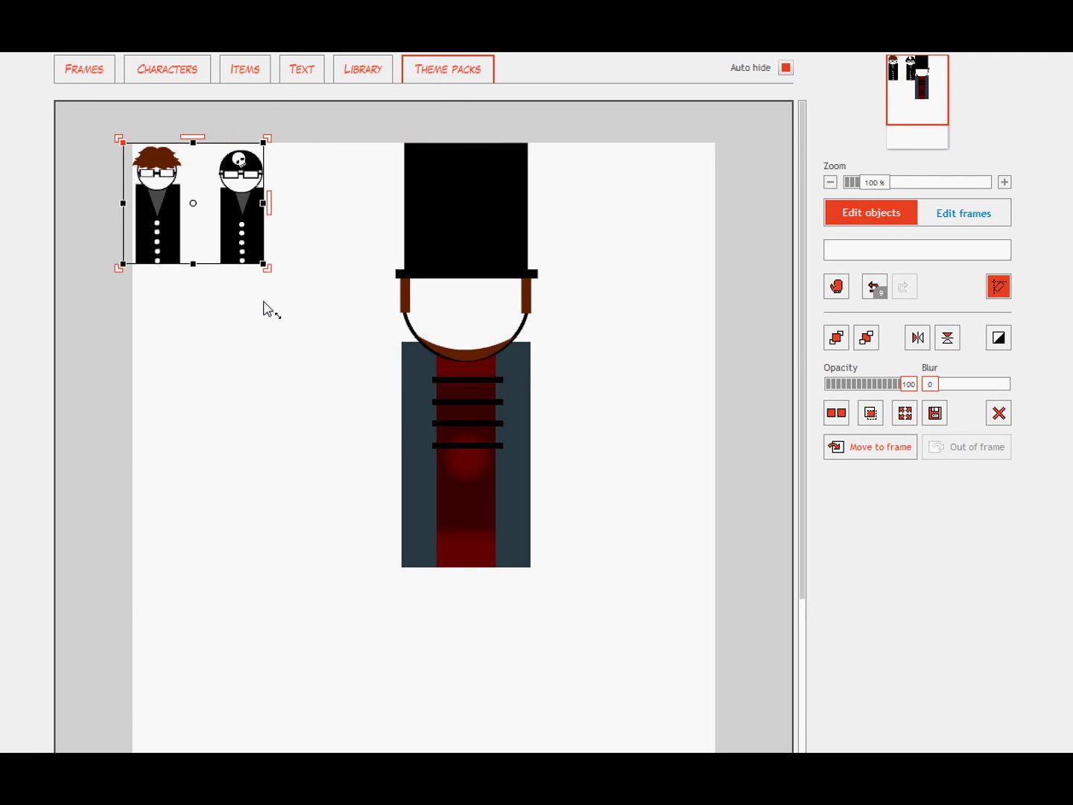
left_click(322, 315)
Step: Enlarge the grouped top-hat character proportionally from its lower edge
left_click(478, 472)
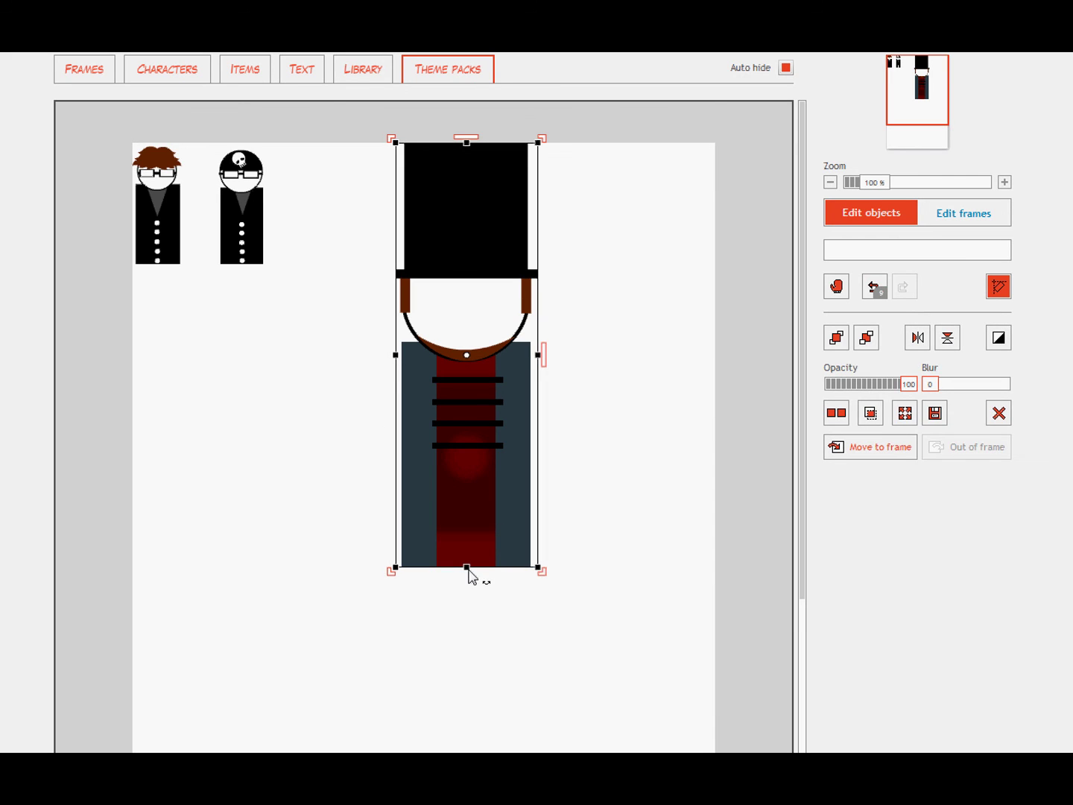
left_click_drag(467, 565, 500, 654)
left_click(650, 480)
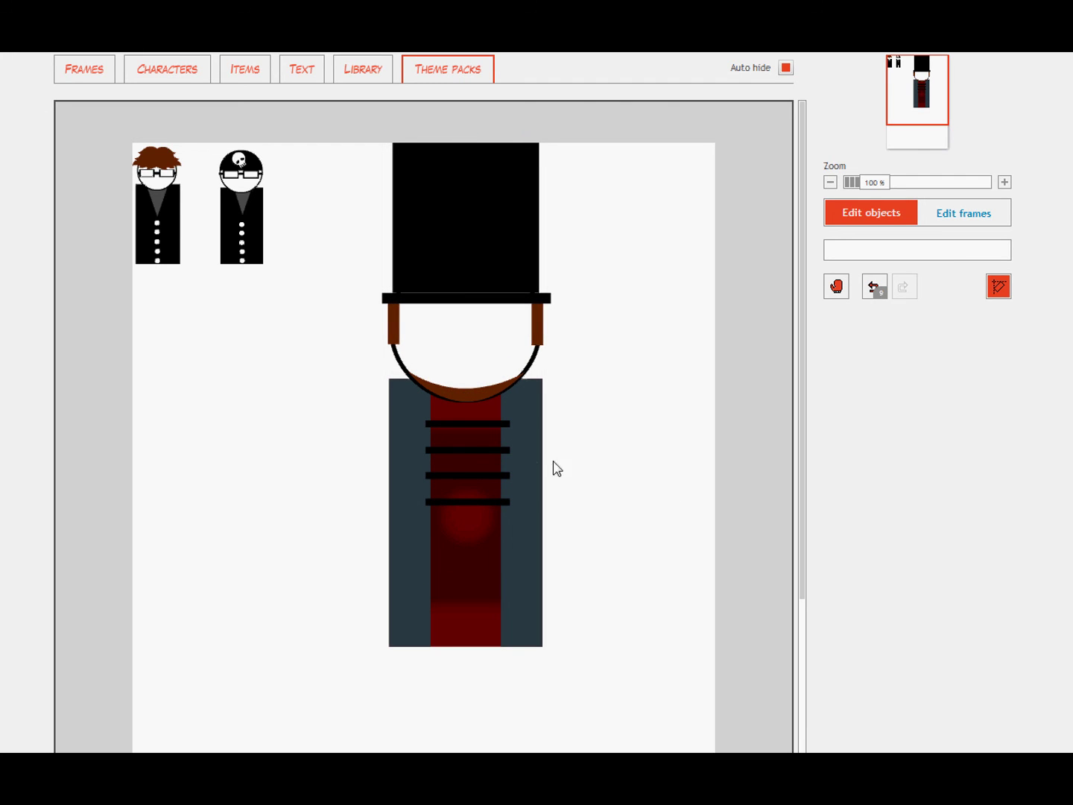
Step: Shrink the grouped top-hat character proportionally to a little over half its height, keeping it at the page's upper edge
left_click(482, 588)
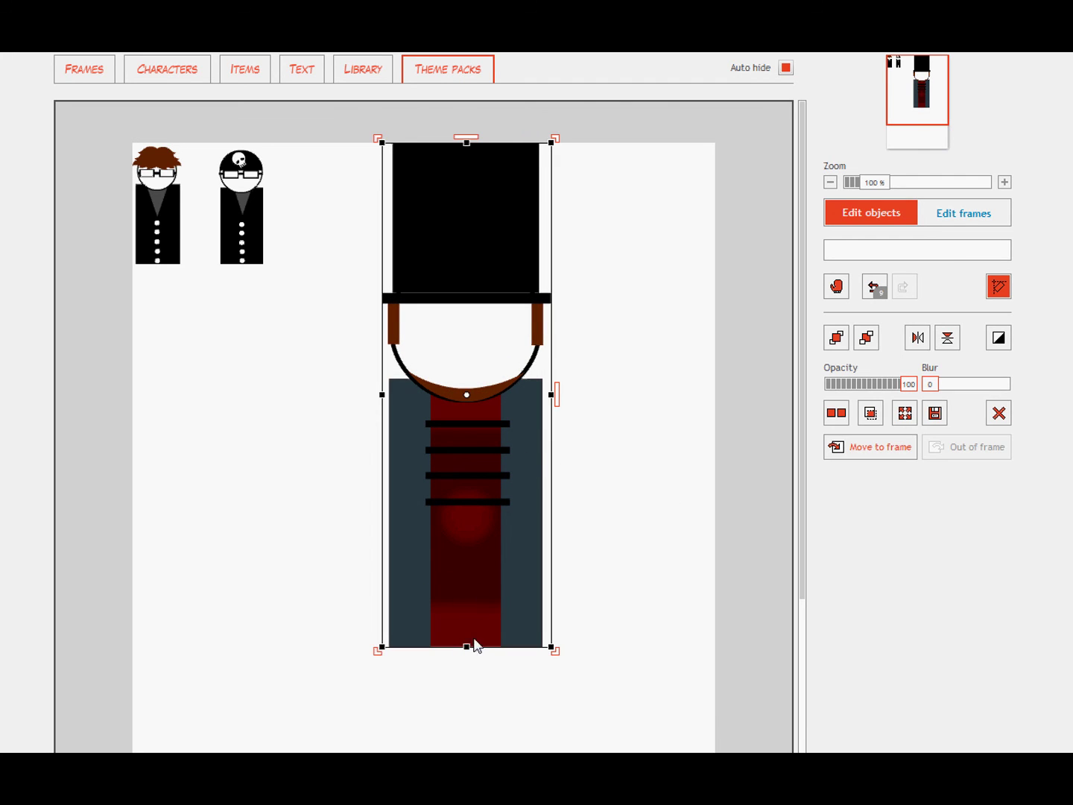
left_click_drag(467, 648, 555, 421)
left_click(570, 413)
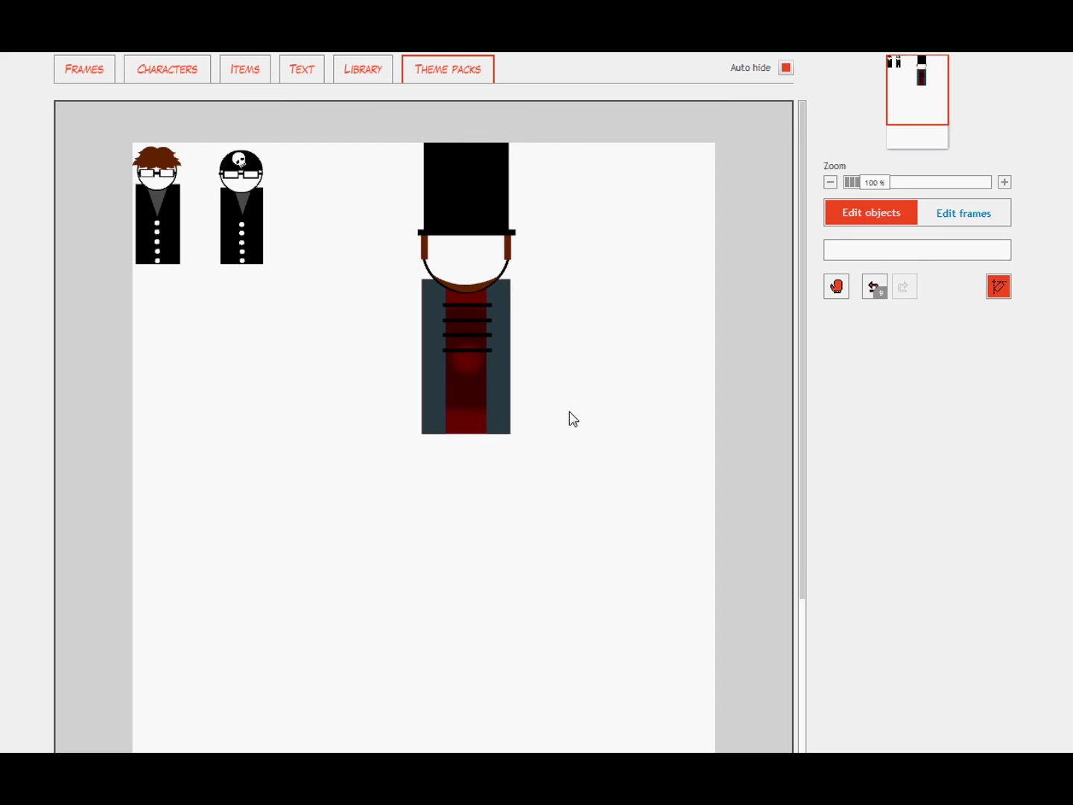